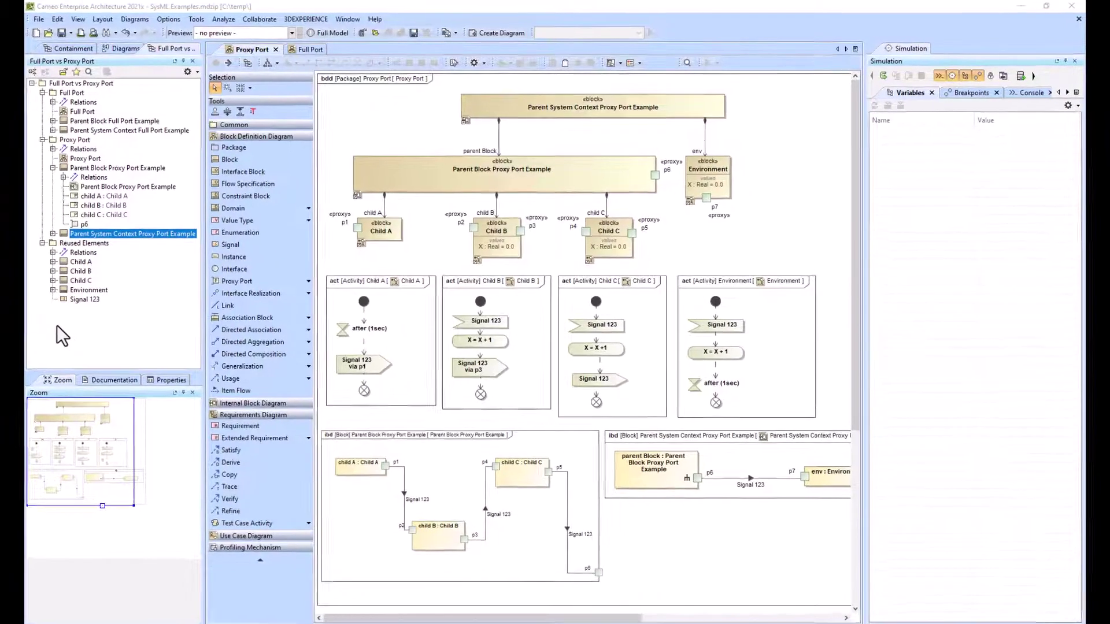
Step: Look at the Full Port and Proxy Port block definition diagrams to compare them
left_click(295, 52)
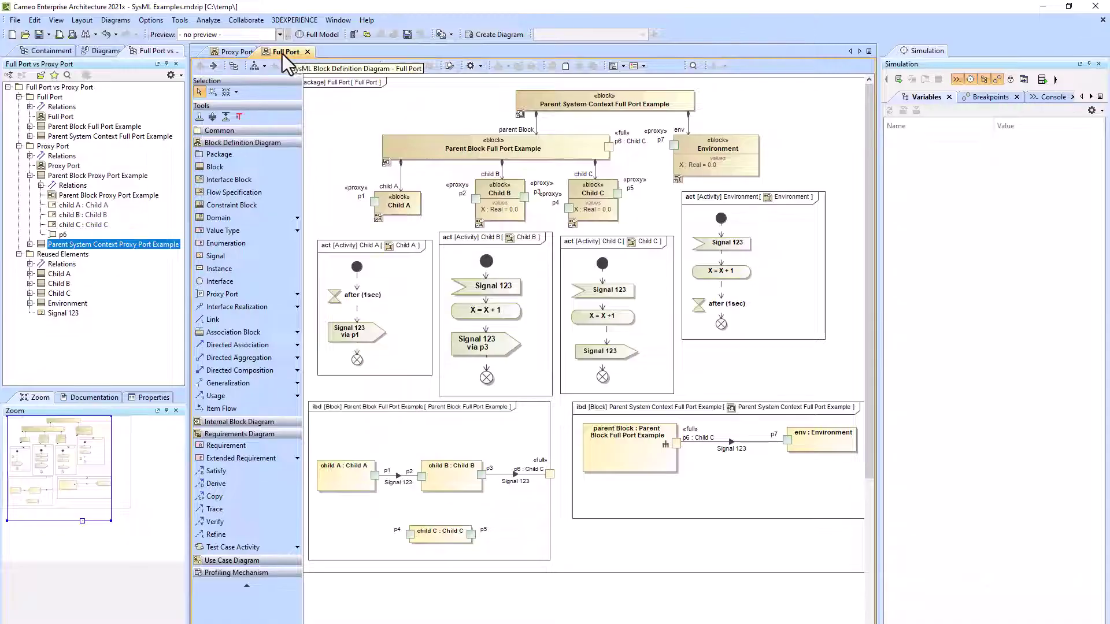
left_click(231, 53)
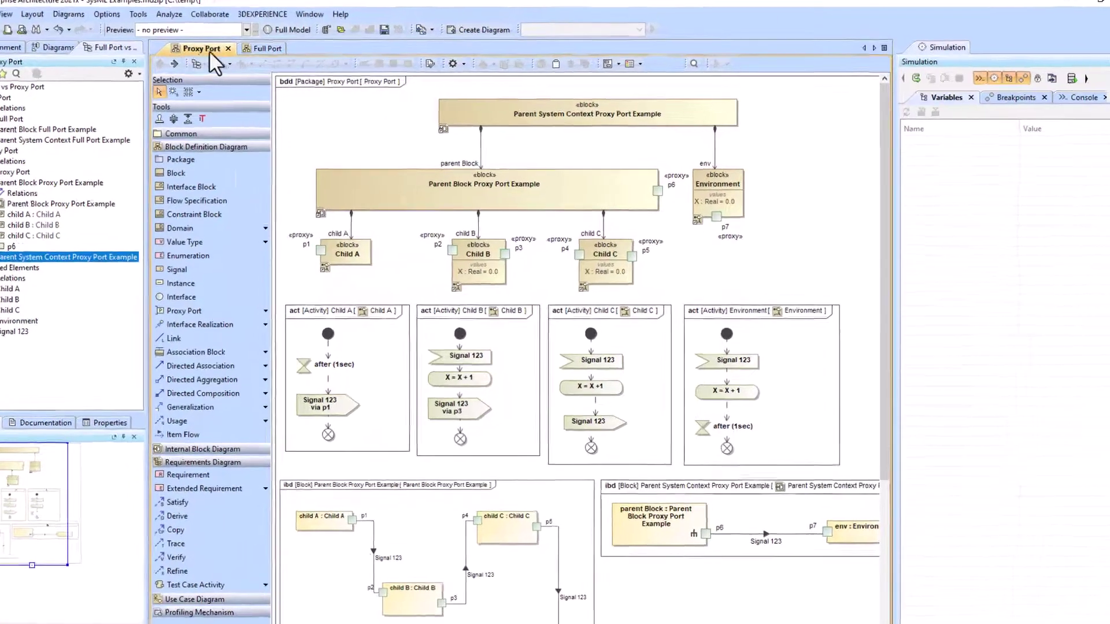
left_click(295, 51)
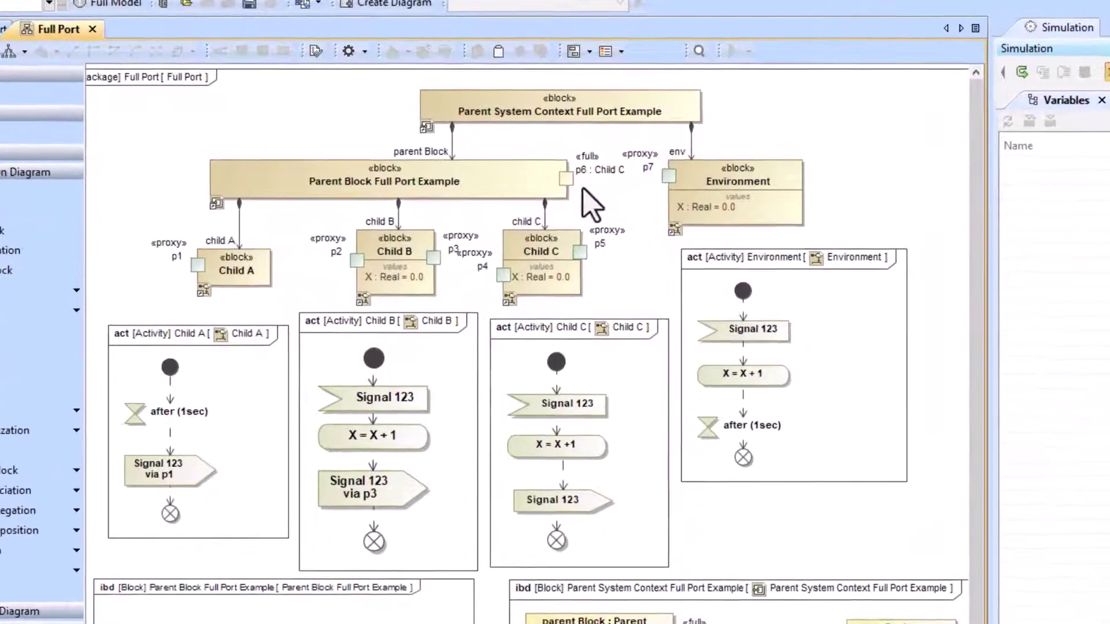
Step: Examine the full port p6, proxy ports p5 and p2, and the Child C and Environment blocks in the Full Port diagram
left_click(566, 179)
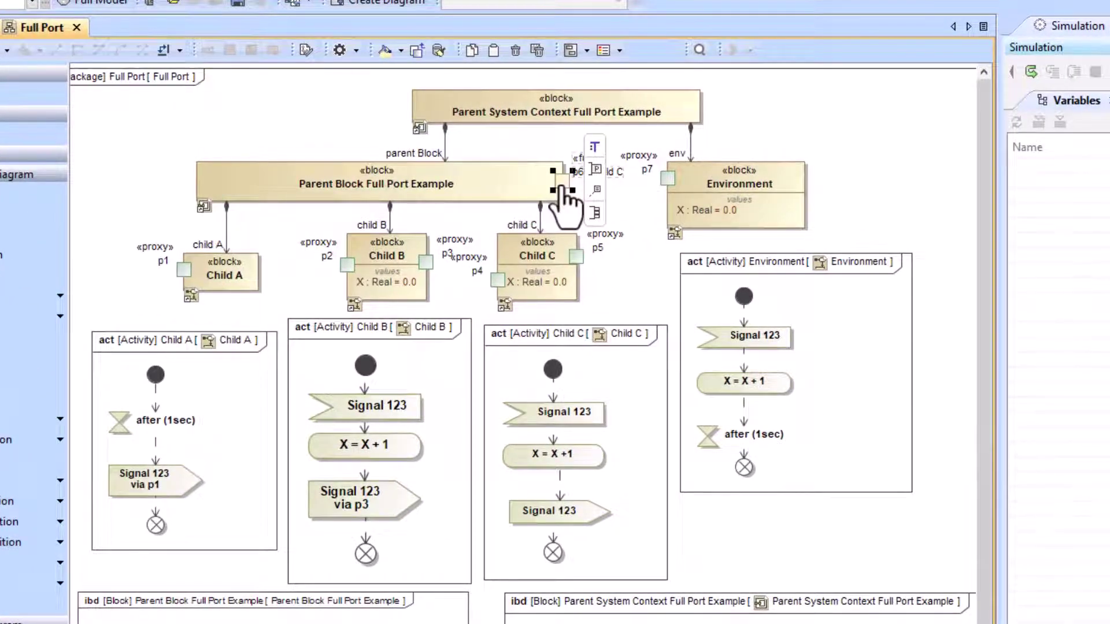
left_click(576, 256)
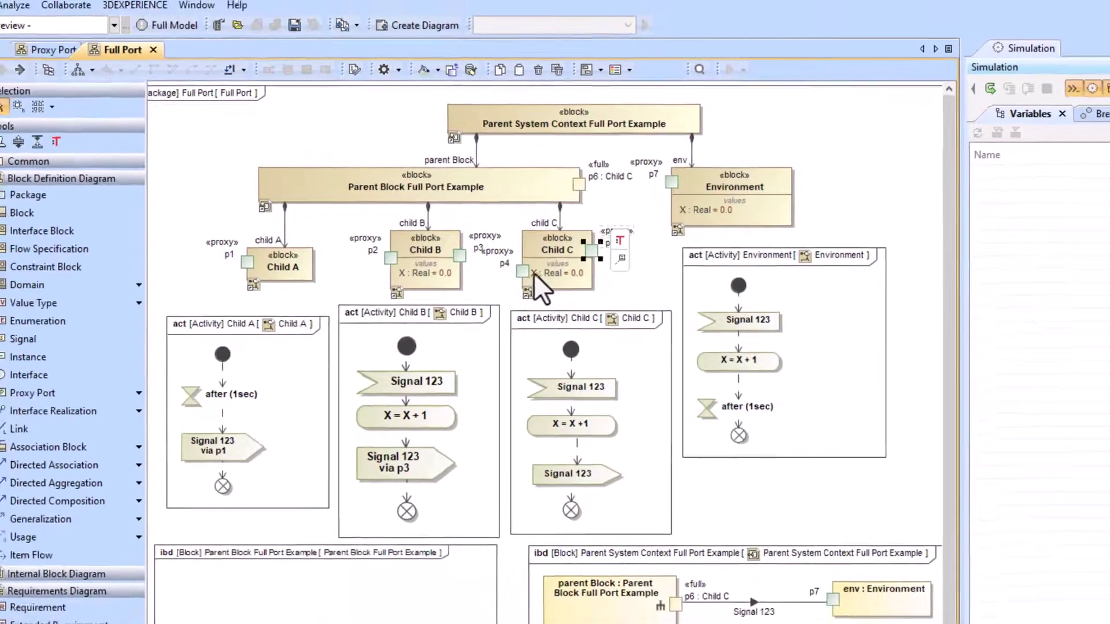
left_click(391, 257)
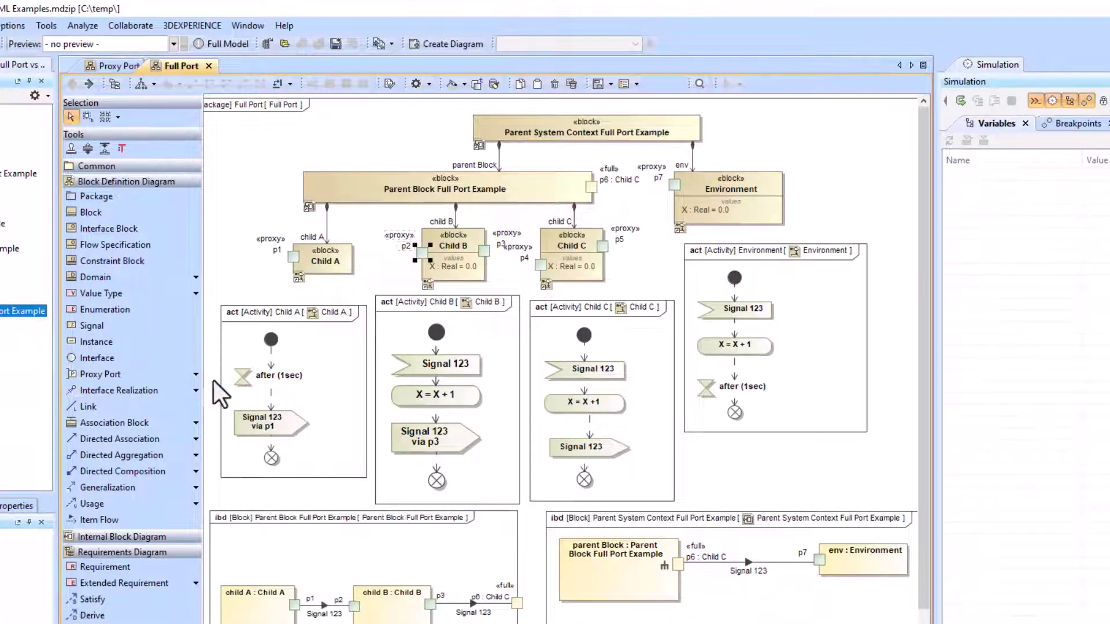
left_click(196, 374)
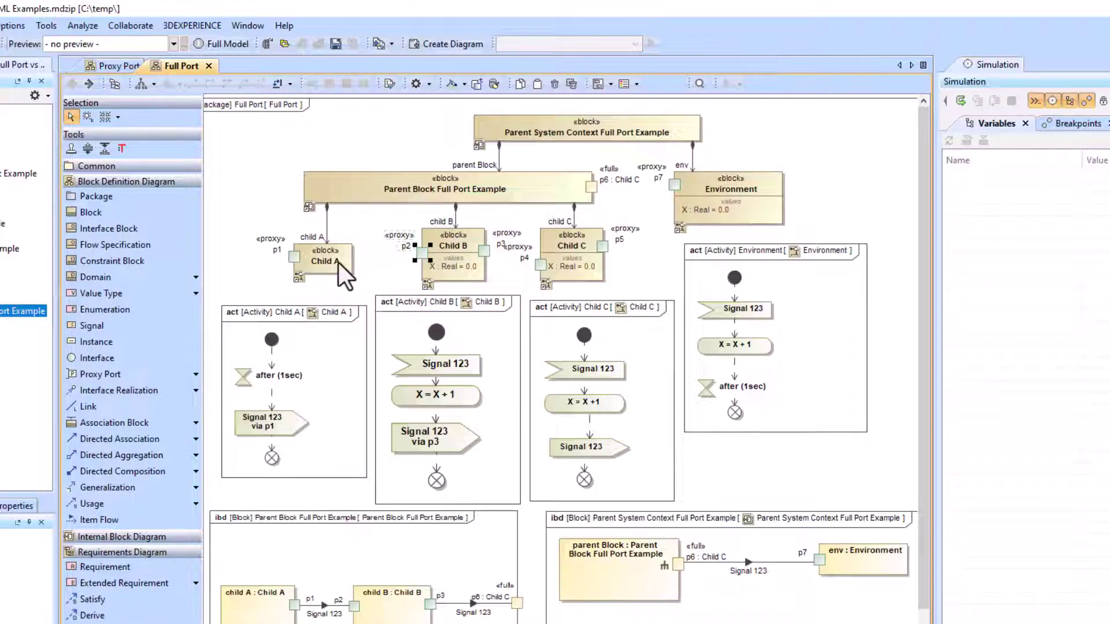
left_click(566, 250)
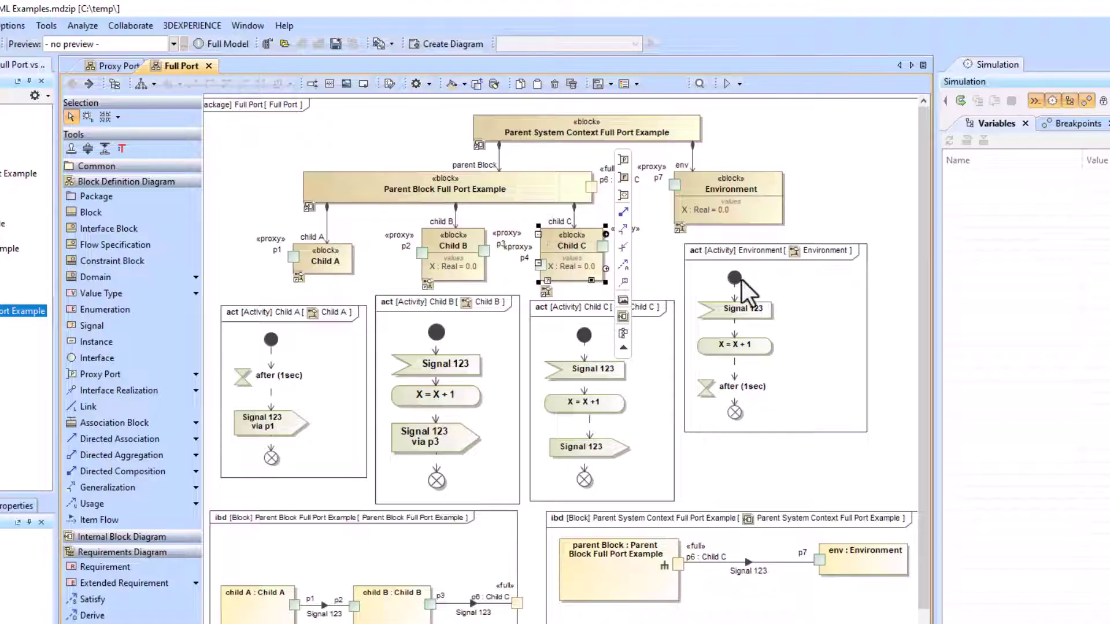
left_click(744, 188)
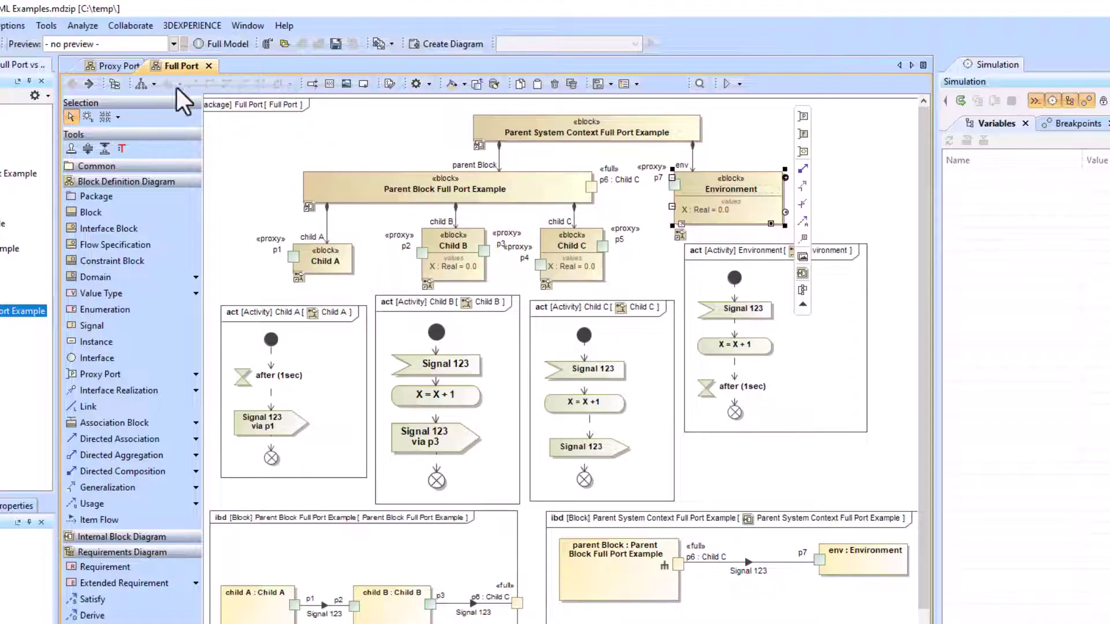
Step: Open a simulation of the Parent System Context Proxy Port Example block from the Proxy Port diagram
left_click(113, 68)
left_click(194, 68)
left_click(115, 67)
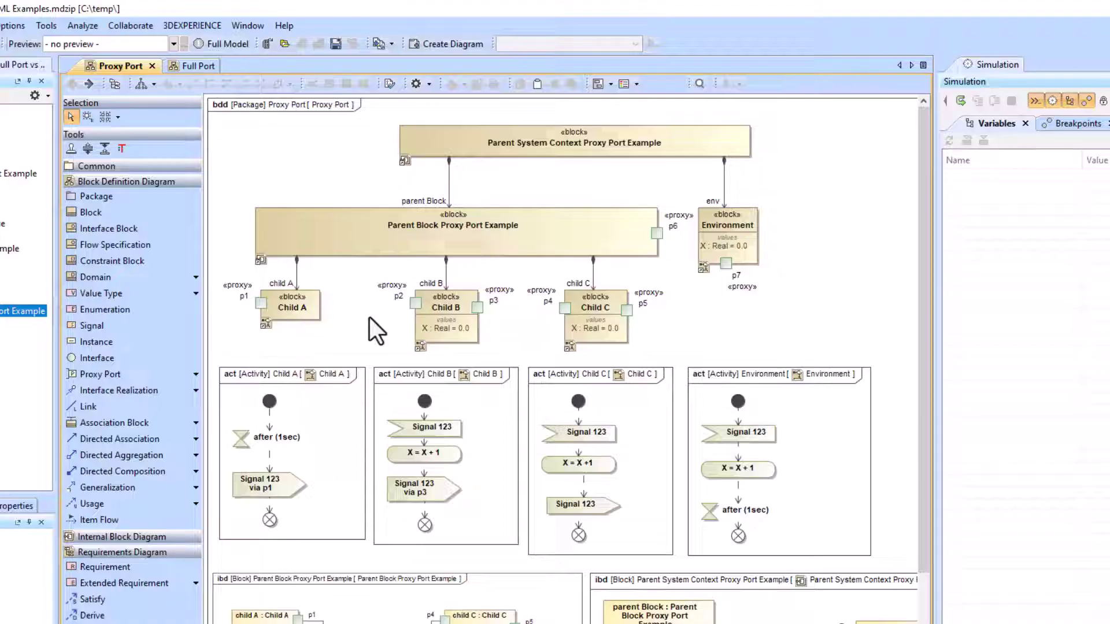
left_click(602, 147)
left_click(727, 85)
Step: Expand the simulation variables to examine X for the environment, child B and child C, and run the simulation
left_click(959, 190)
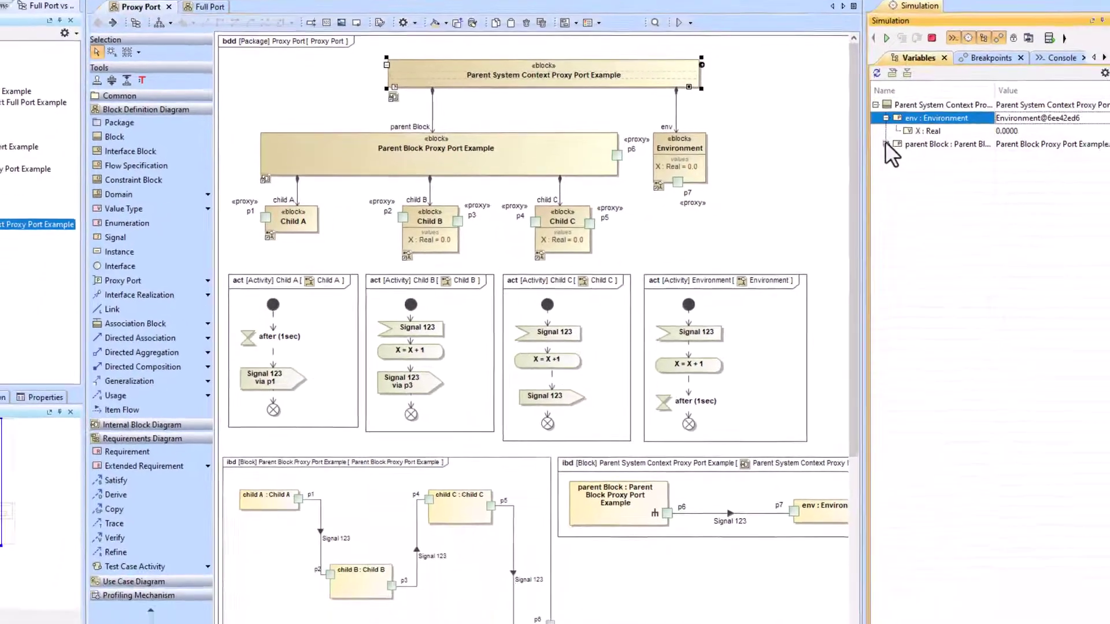
left_click(886, 143)
left_click(895, 170)
left_click(891, 194)
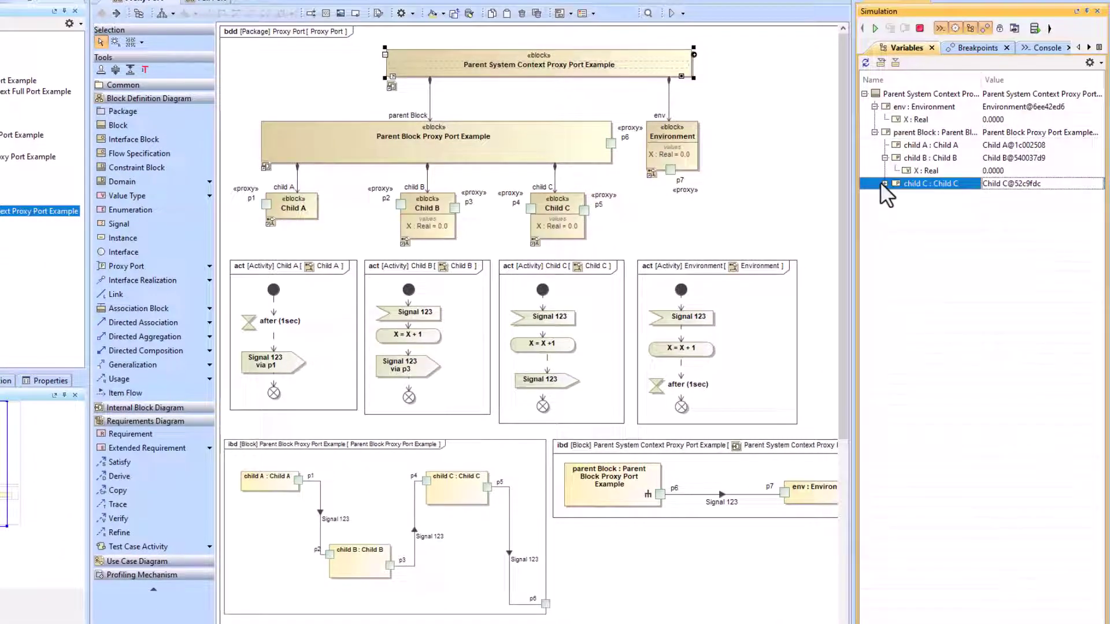
left_click(884, 184)
left_click(931, 196)
left_click(926, 171)
left_click(916, 119)
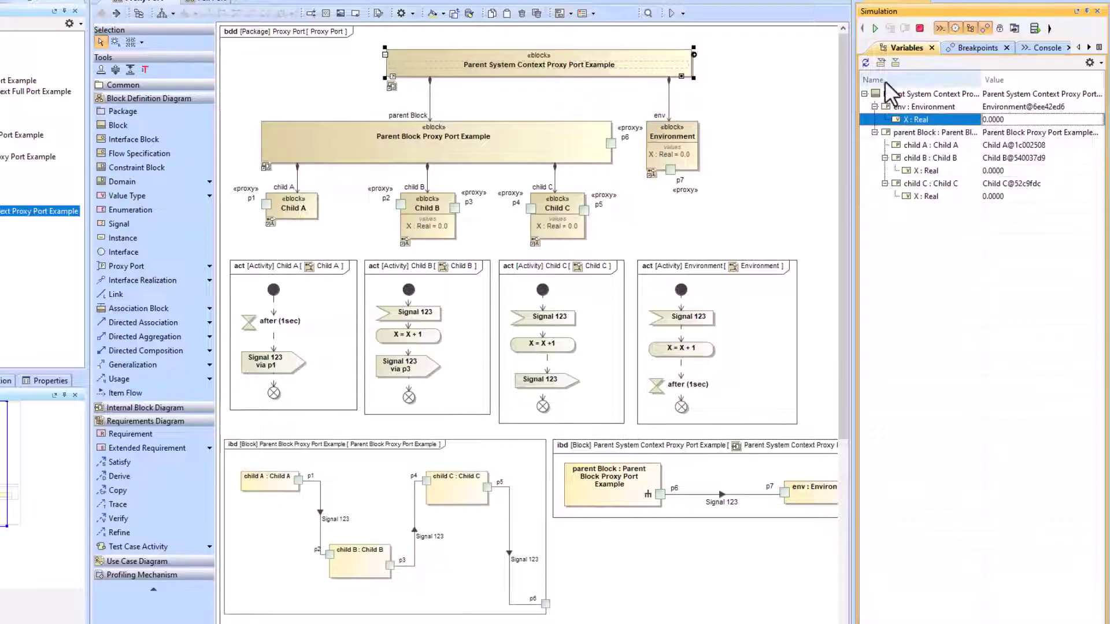
left_click(872, 25)
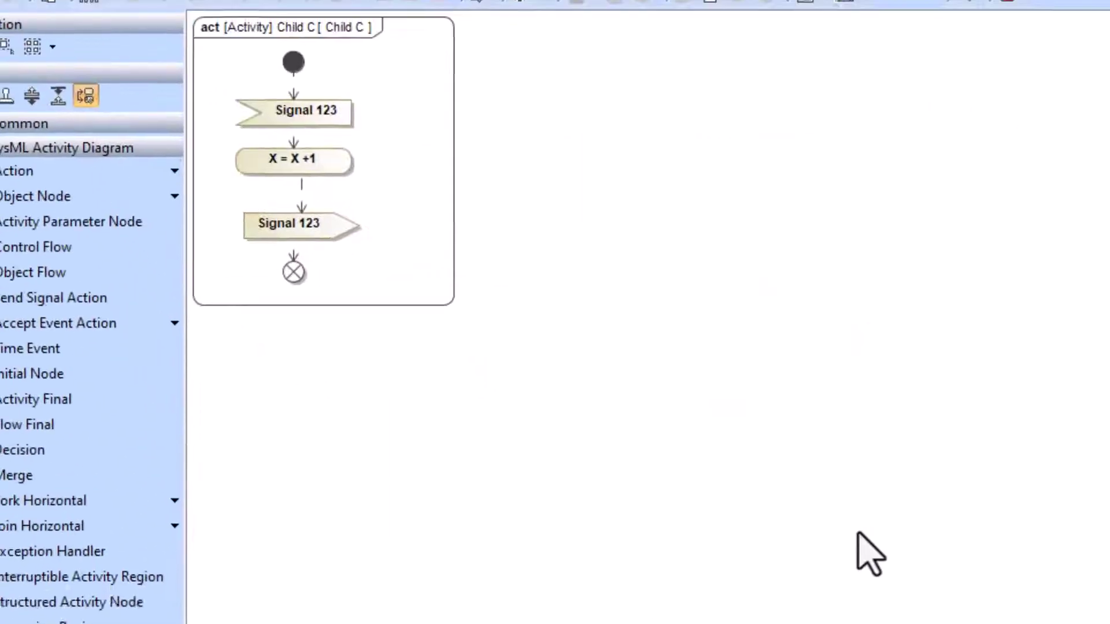
Step: Set the On Port property of the Signal 123 send action in the Child C activity to Child C's port p5
left_click(320, 231)
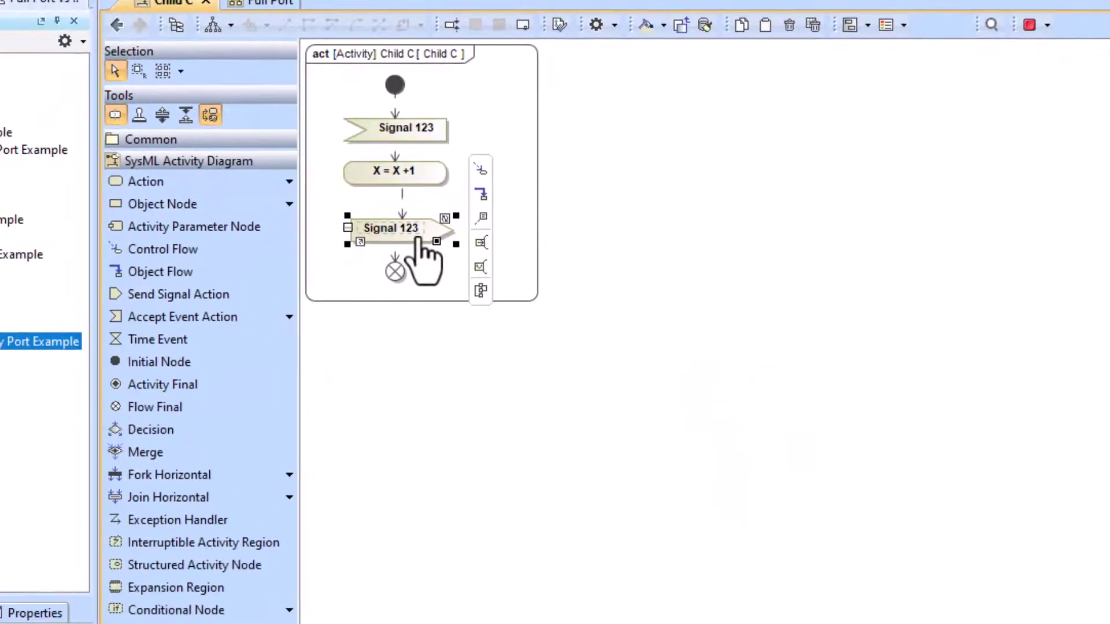
double_click(418, 237)
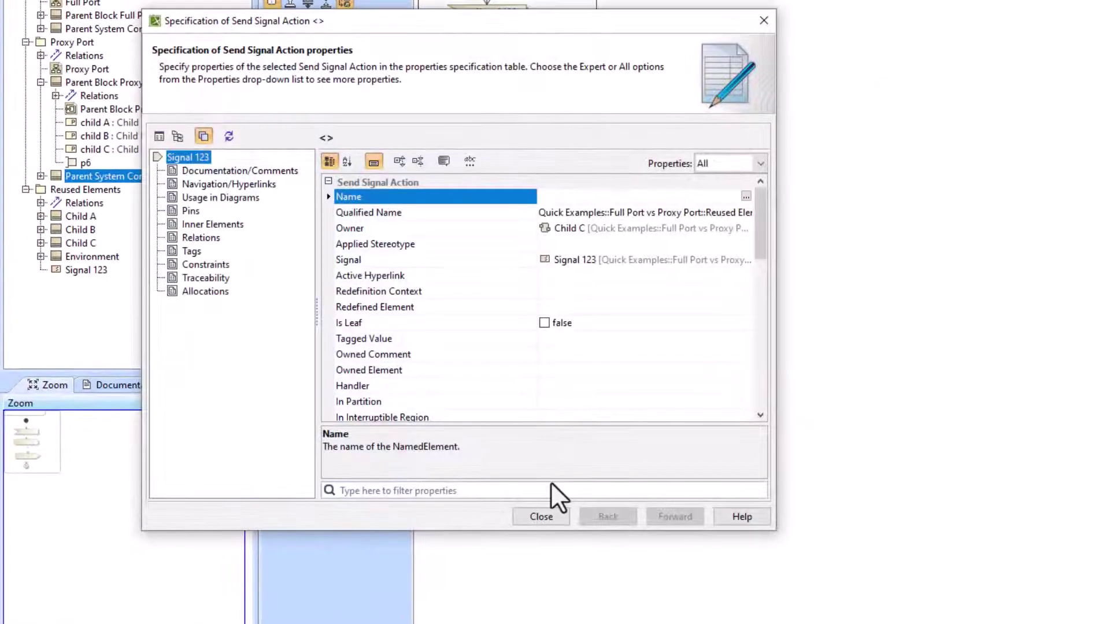
type("on p")
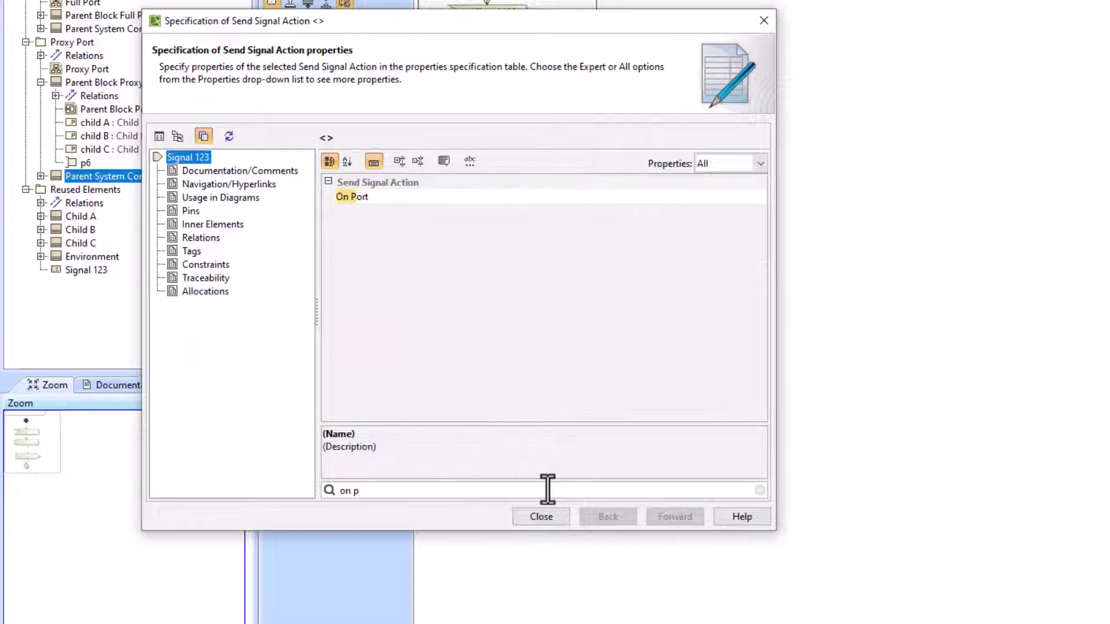
left_click(599, 197)
left_click(755, 197)
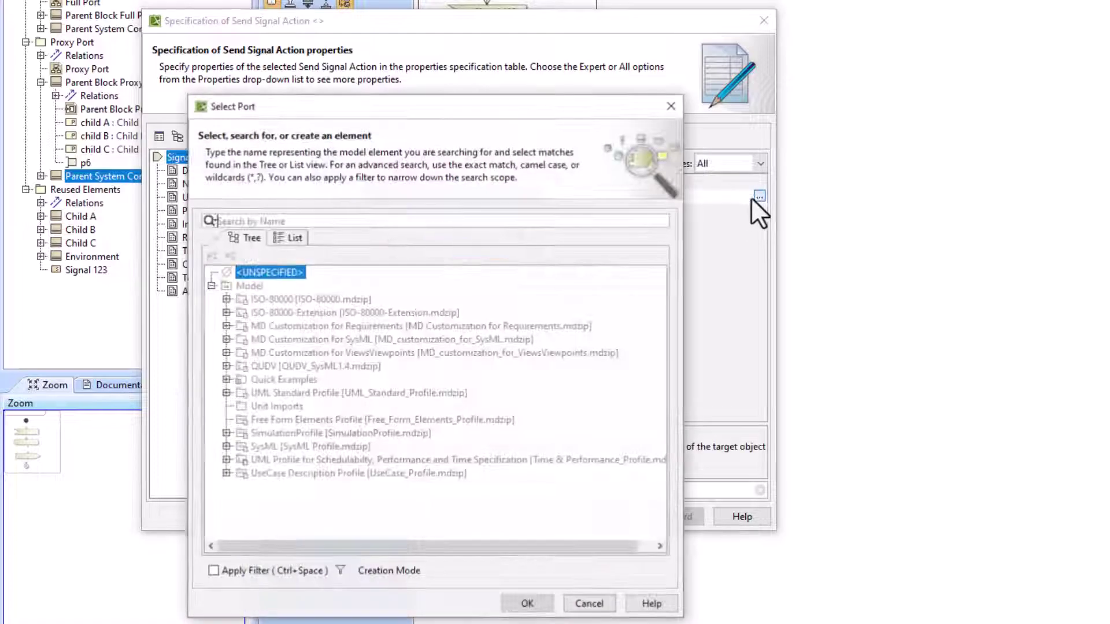
type("p5")
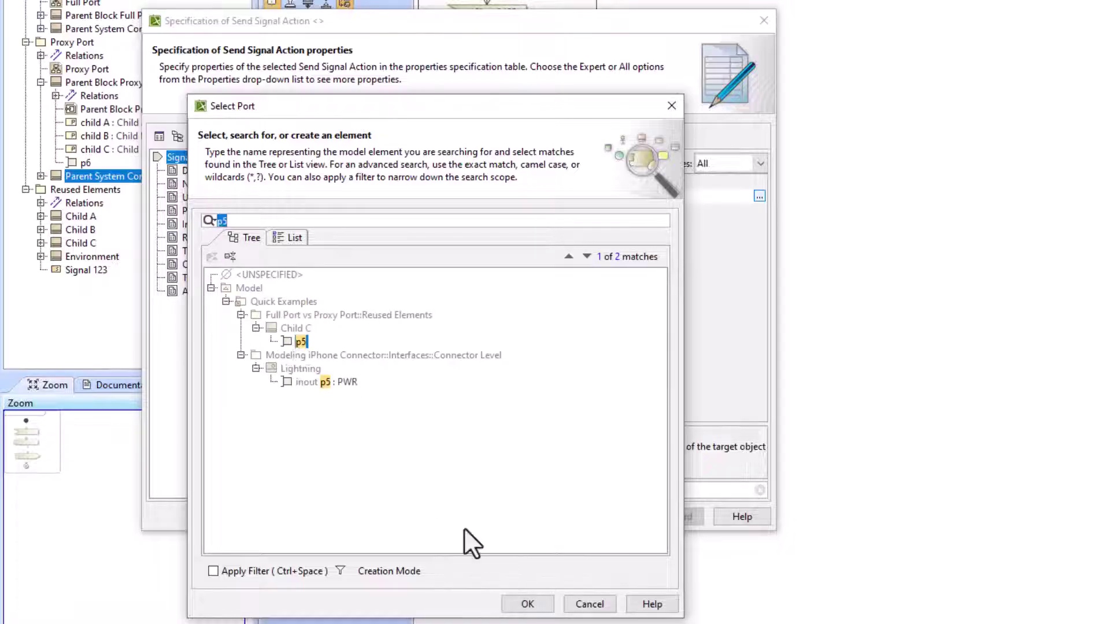
left_click(527, 604)
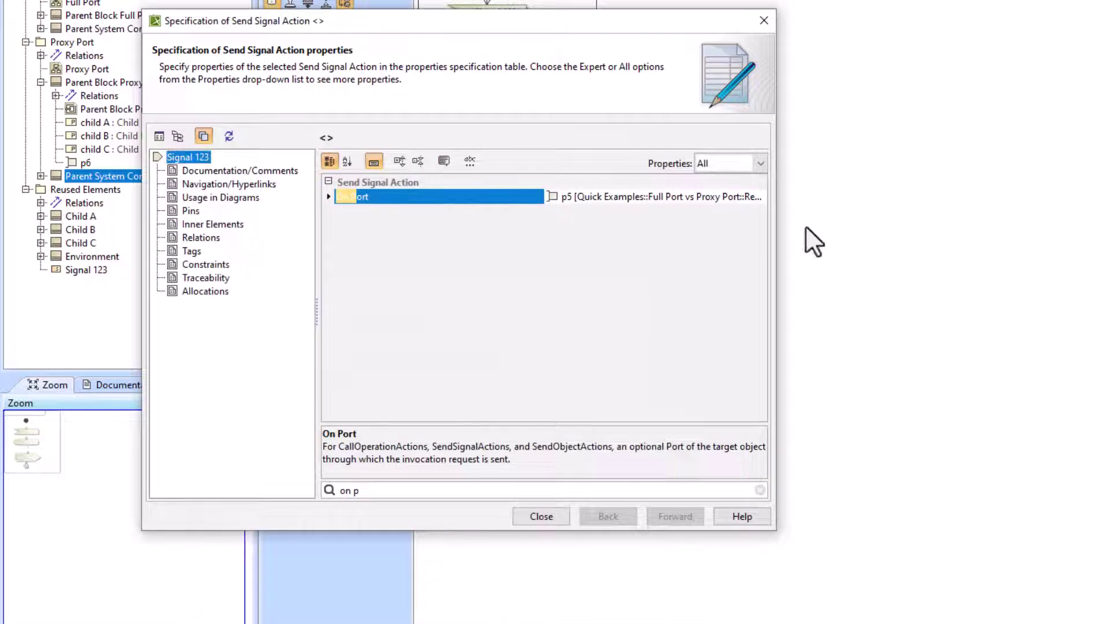
left_click(541, 516)
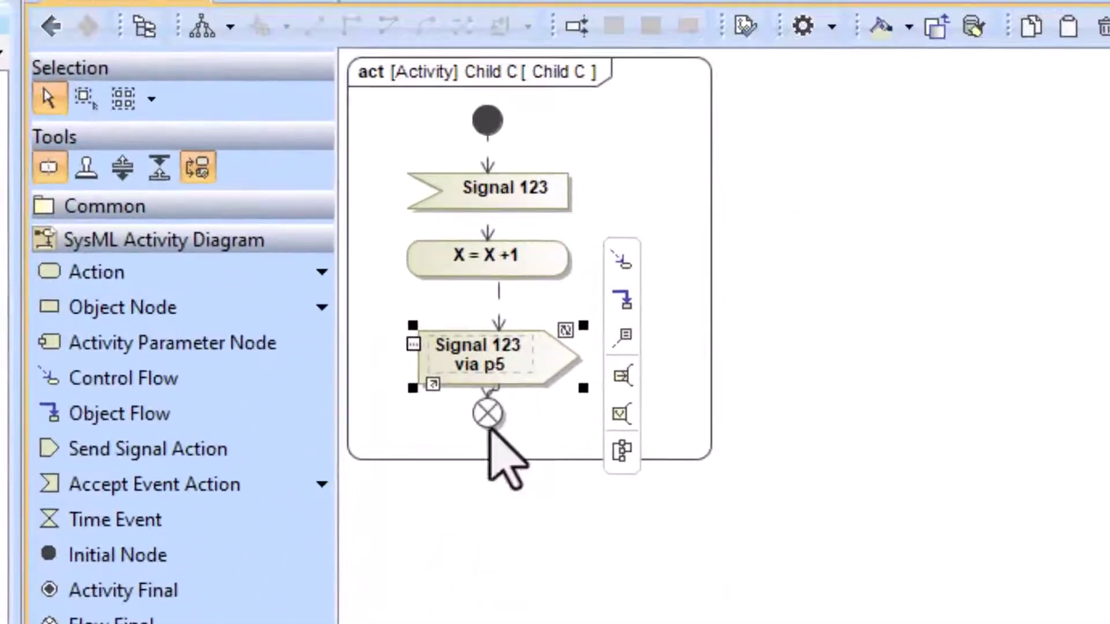
left_click(487, 434)
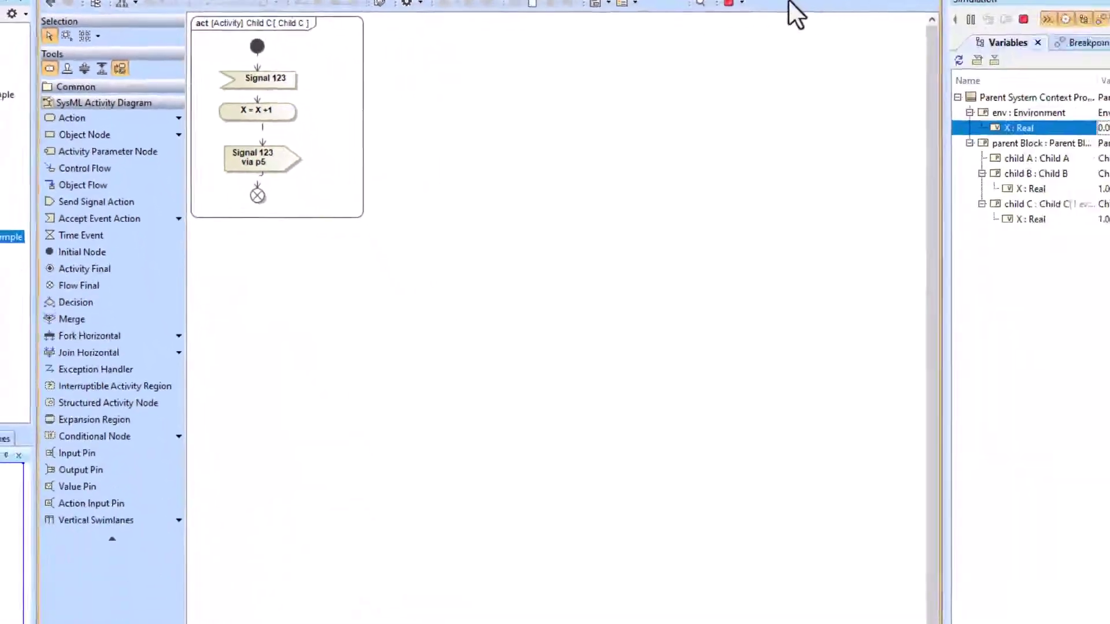
Step: Terminate the current simulation and run a new one of the Parent System Context Proxy Port Example block
left_click(653, 2)
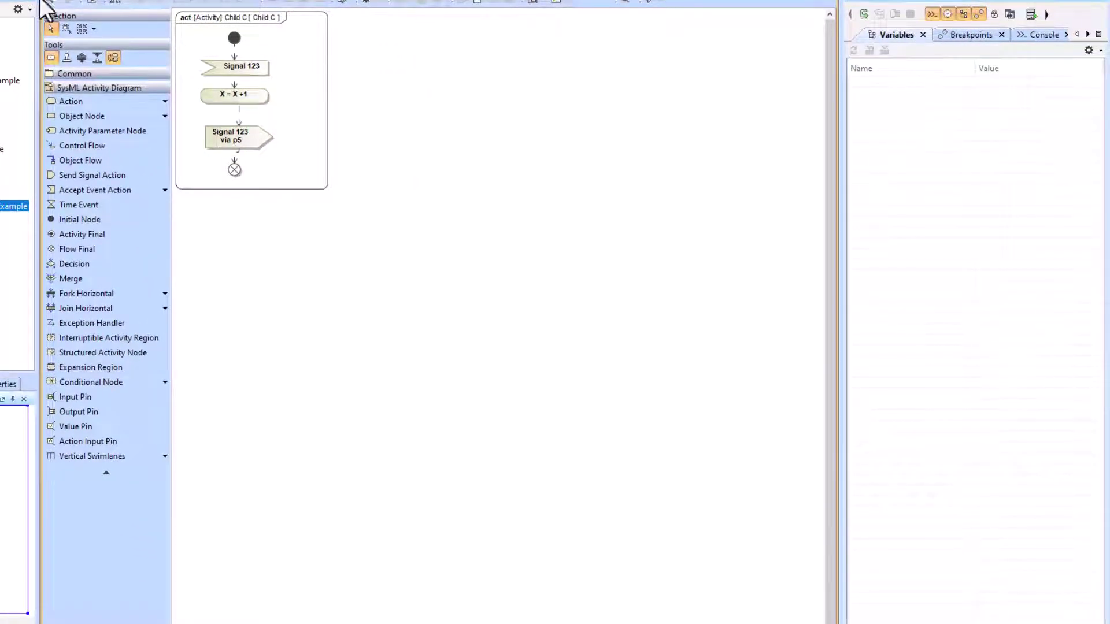
left_click(44, 2)
left_click(497, 58)
left_click(652, 3)
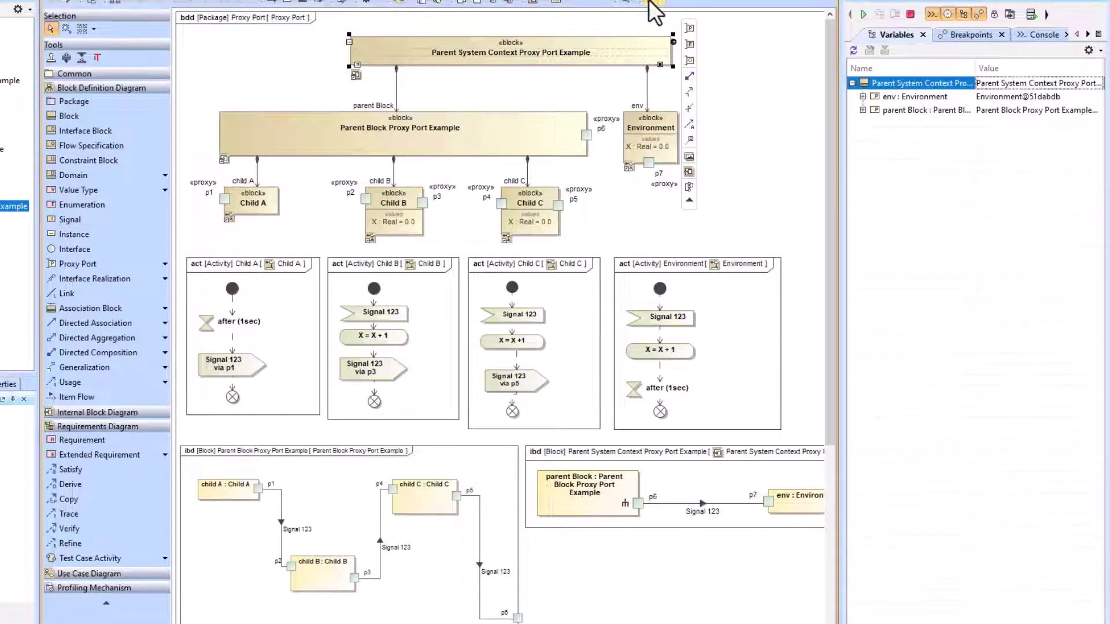
left_click(863, 13)
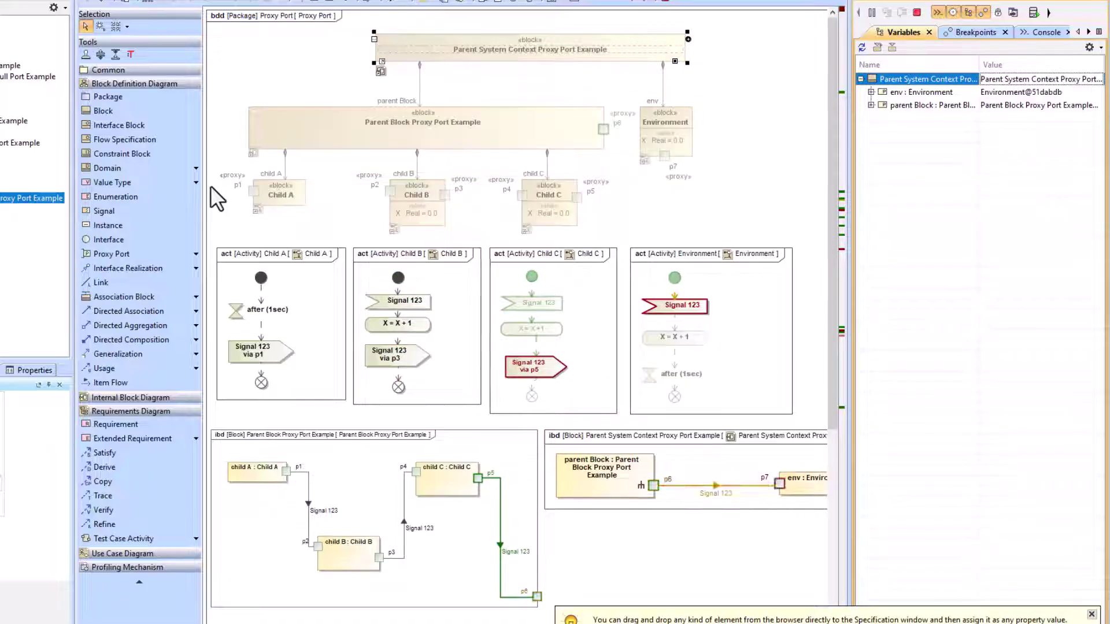
Step: Expand the environment and parent block variables and check X for the environment, child B and child C in the new simulation
left_click(871, 92)
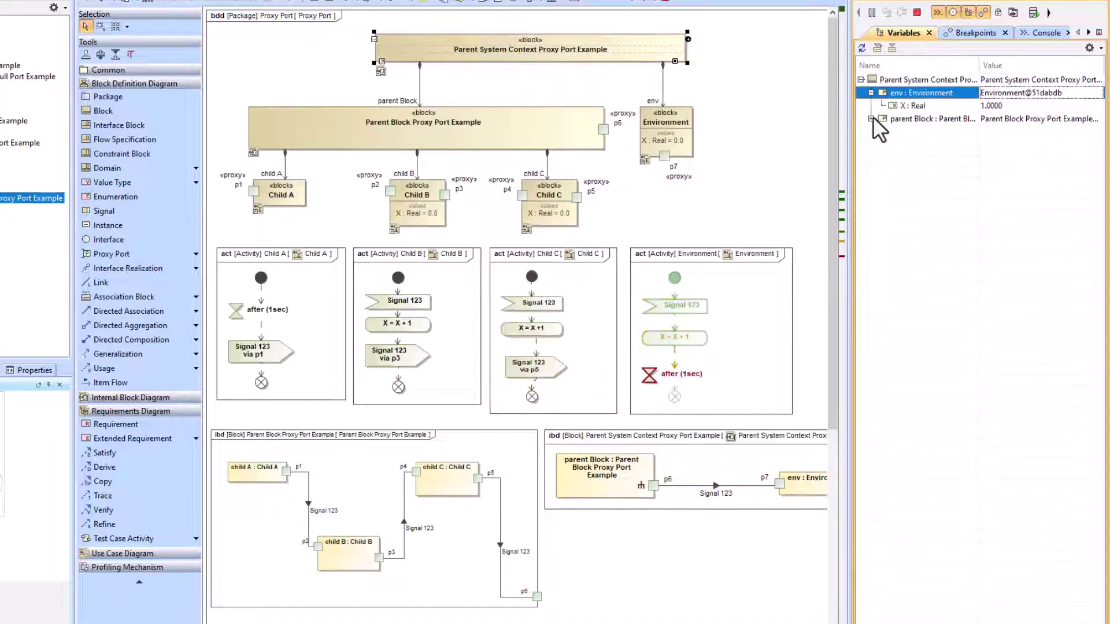
left_click(871, 118)
left_click(882, 144)
left_click(881, 170)
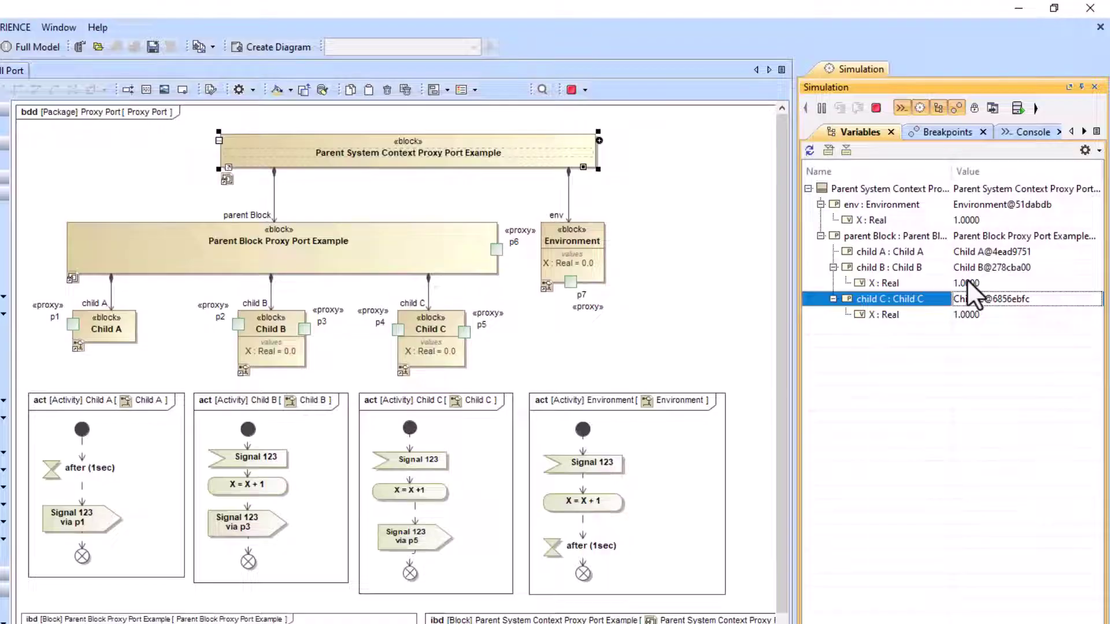
left_click(875, 314)
left_click(882, 282)
left_click(883, 221)
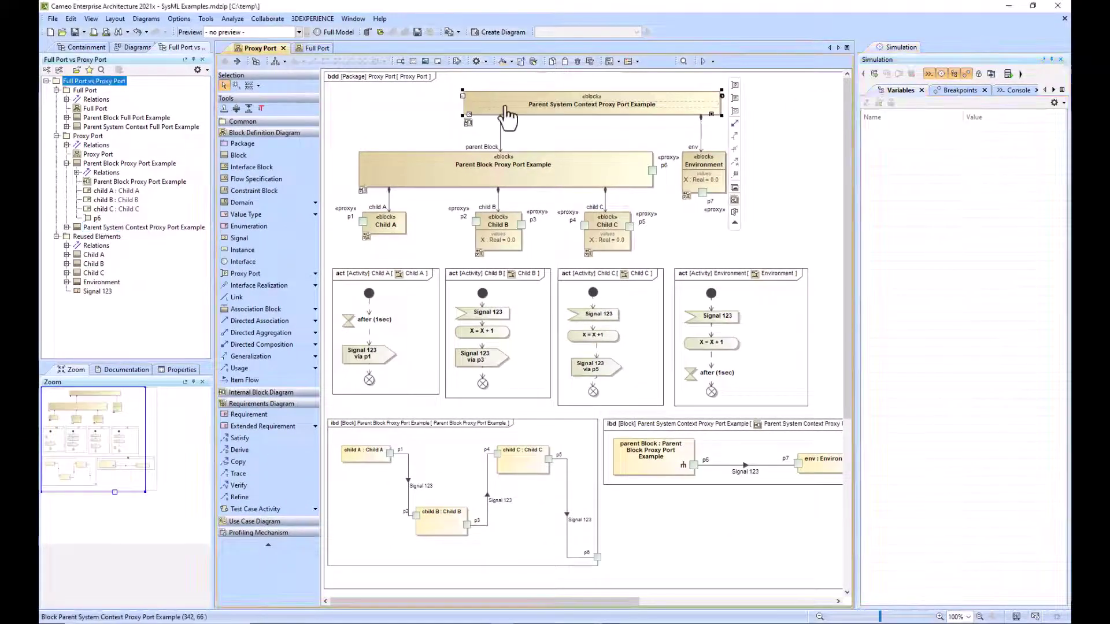
Step: Apply MassRollUpPattern recursively to the Parent System Context Proxy Port Example block, with subsetted properties set
right_click(505, 105)
mouse_move(546, 243)
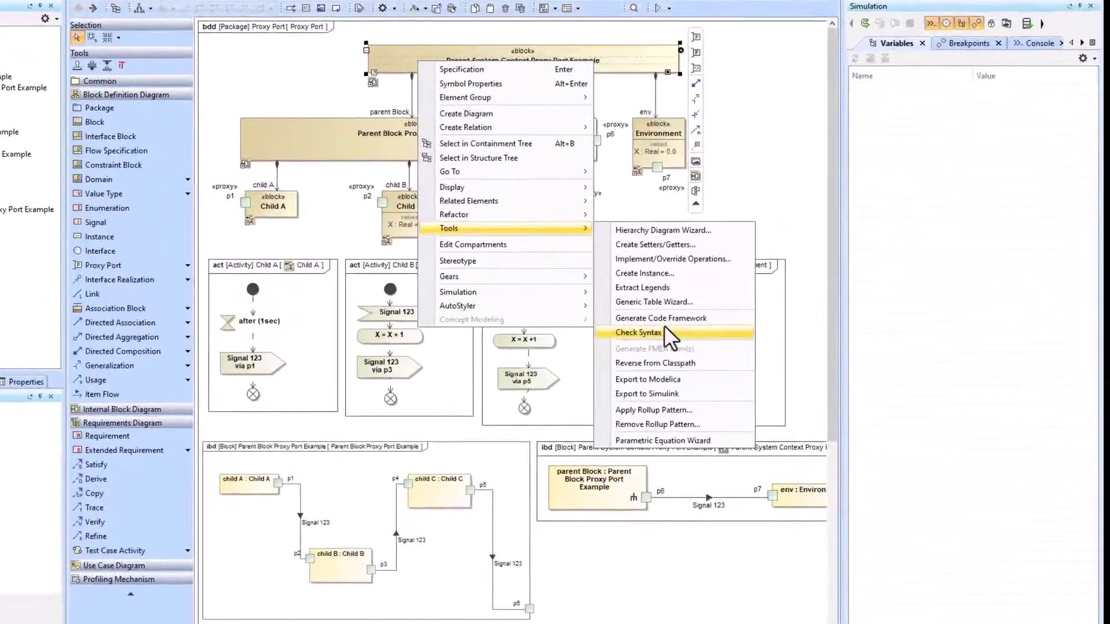
left_click(653, 409)
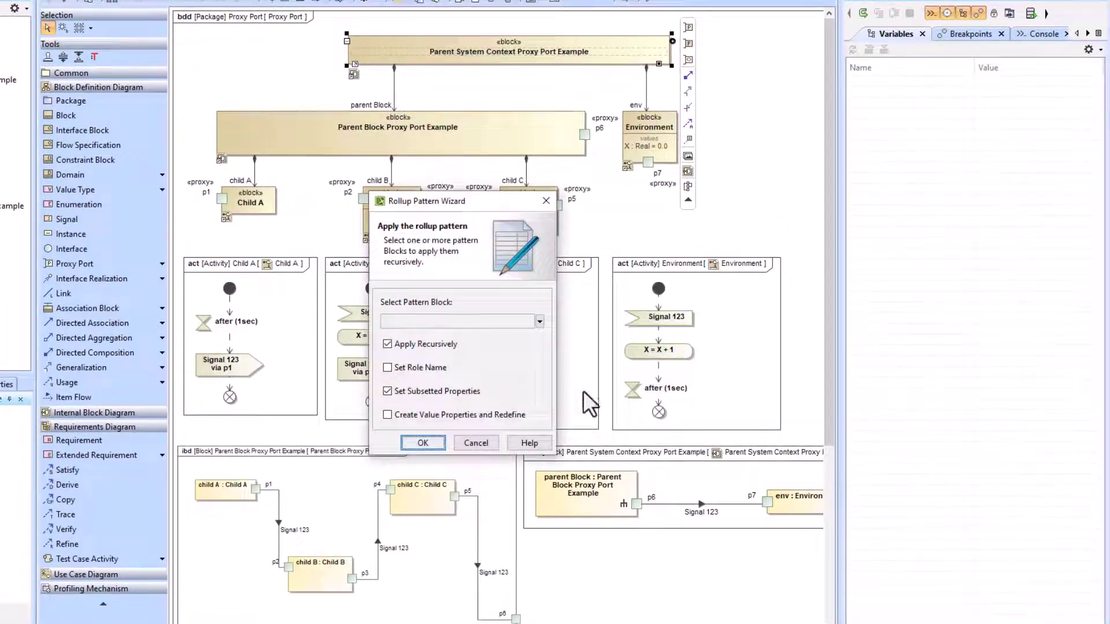
left_click(539, 321)
left_click(417, 379)
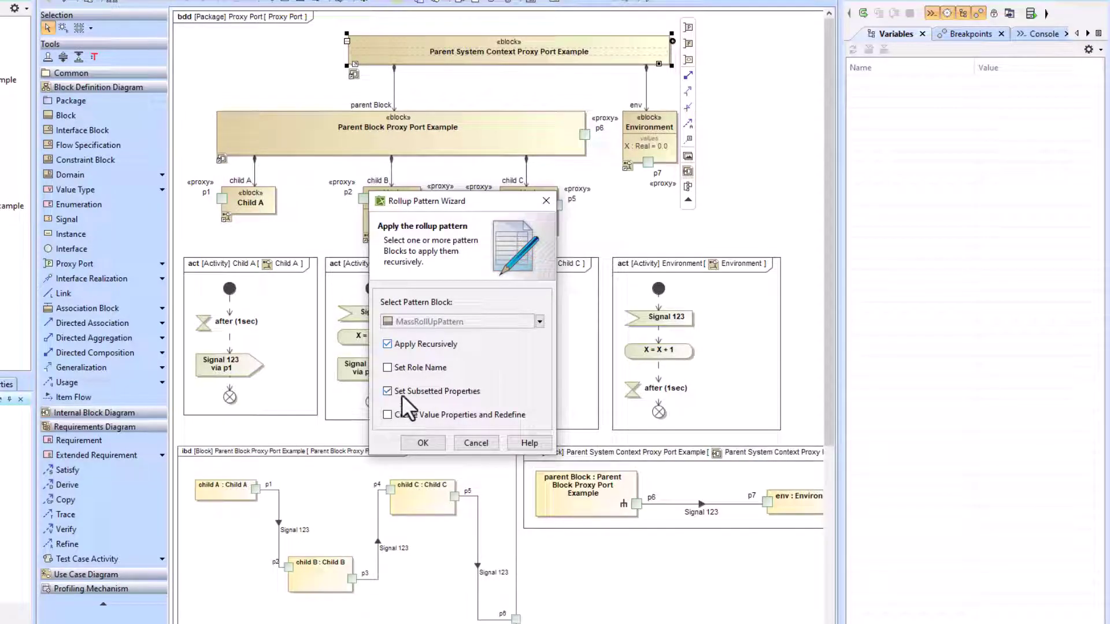
left_click(420, 442)
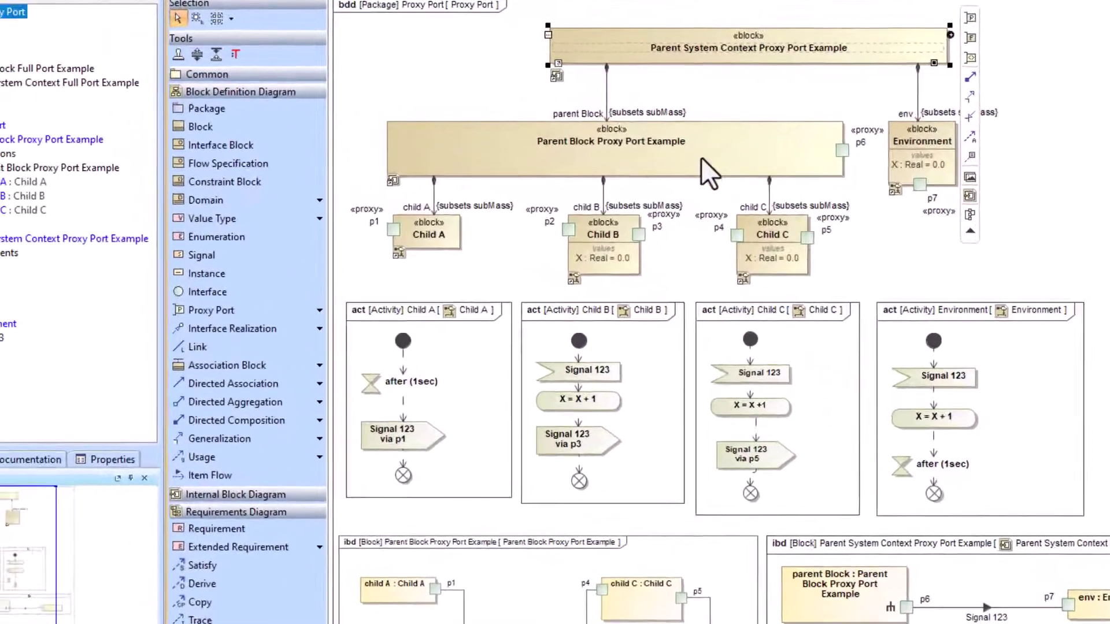
Step: Redefine the inherited mass attribute in the specification of block Child A
left_click(291, 214)
double_click(442, 246)
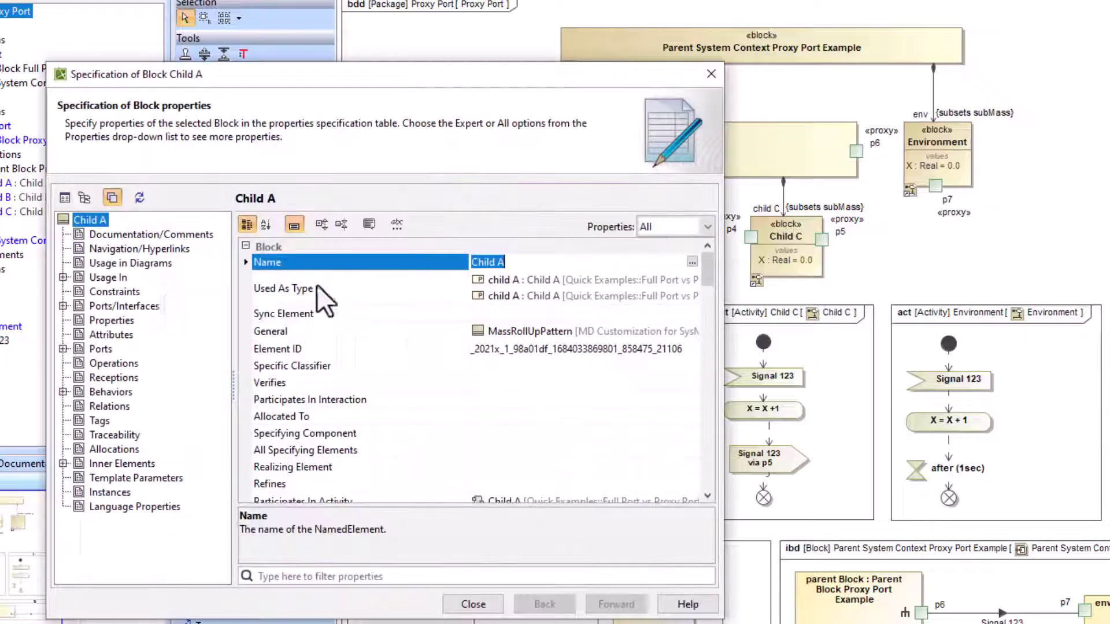
left_click(109, 336)
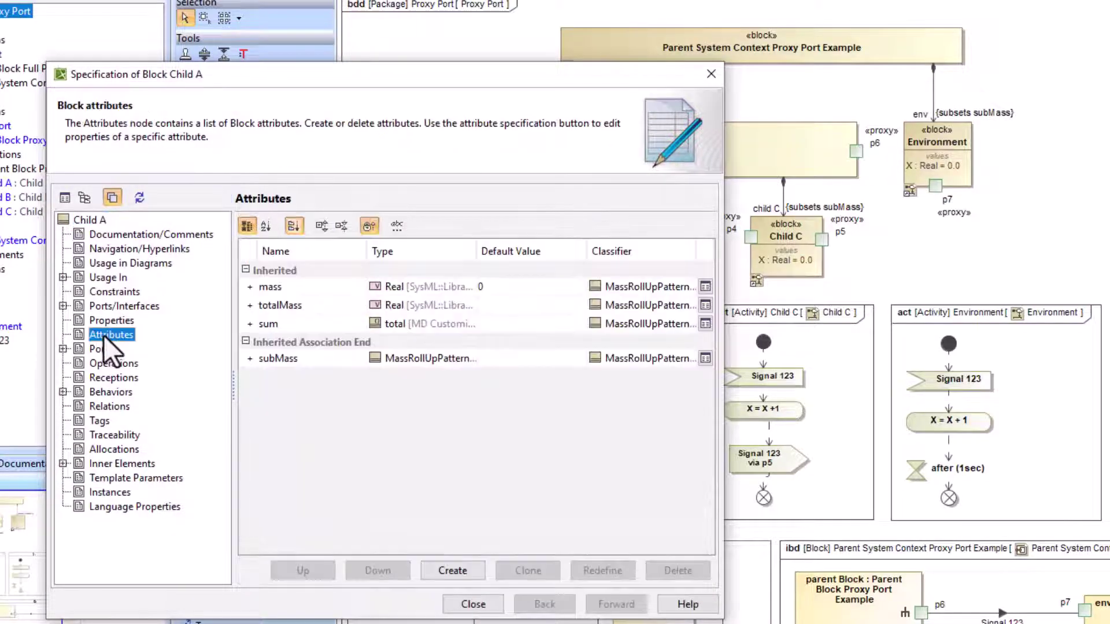
left_click(245, 286)
left_click(596, 573)
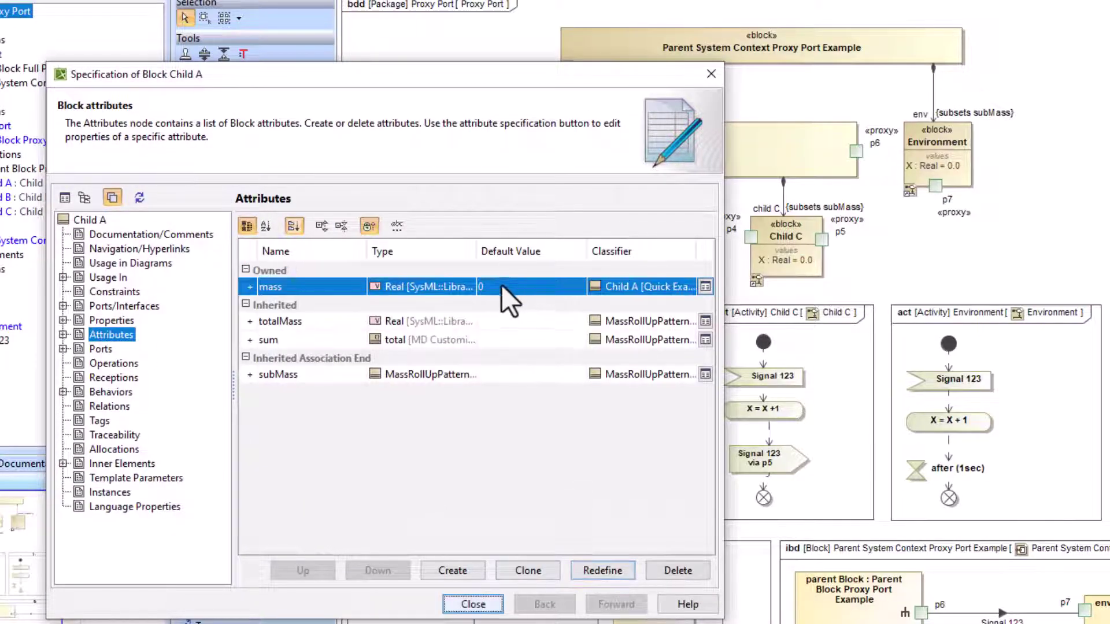
Step: Set the default value of Child A's redefined mass attribute to 5.0
type("5.0")
left_click(472, 604)
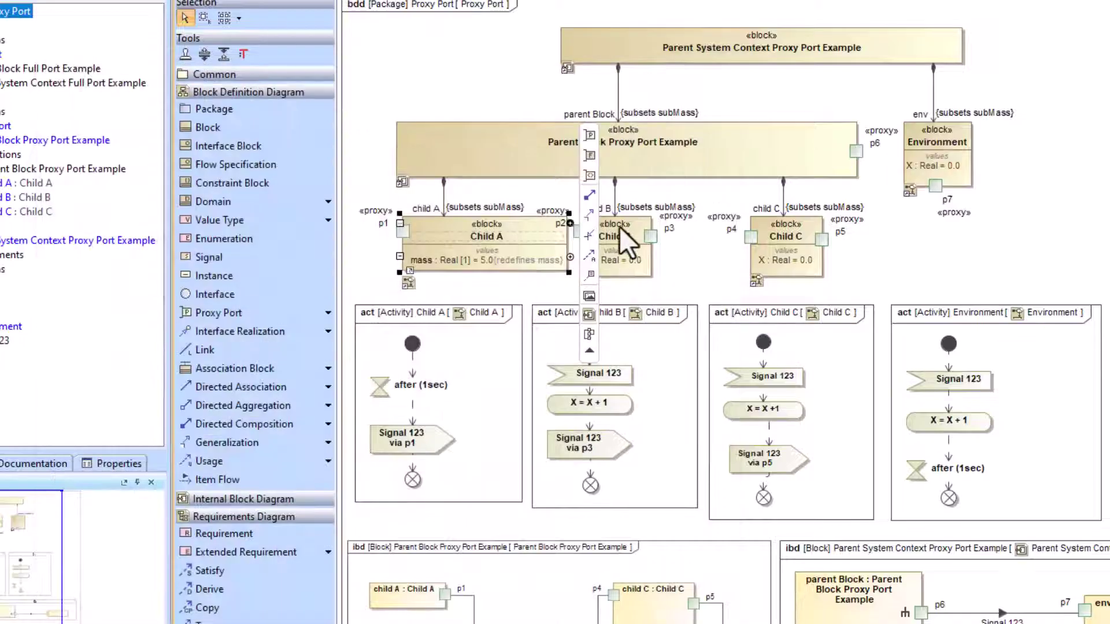
Step: Redefine the inherited mass property of block Child B and set its default value to 55.0
double_click(627, 227)
left_click(97, 322)
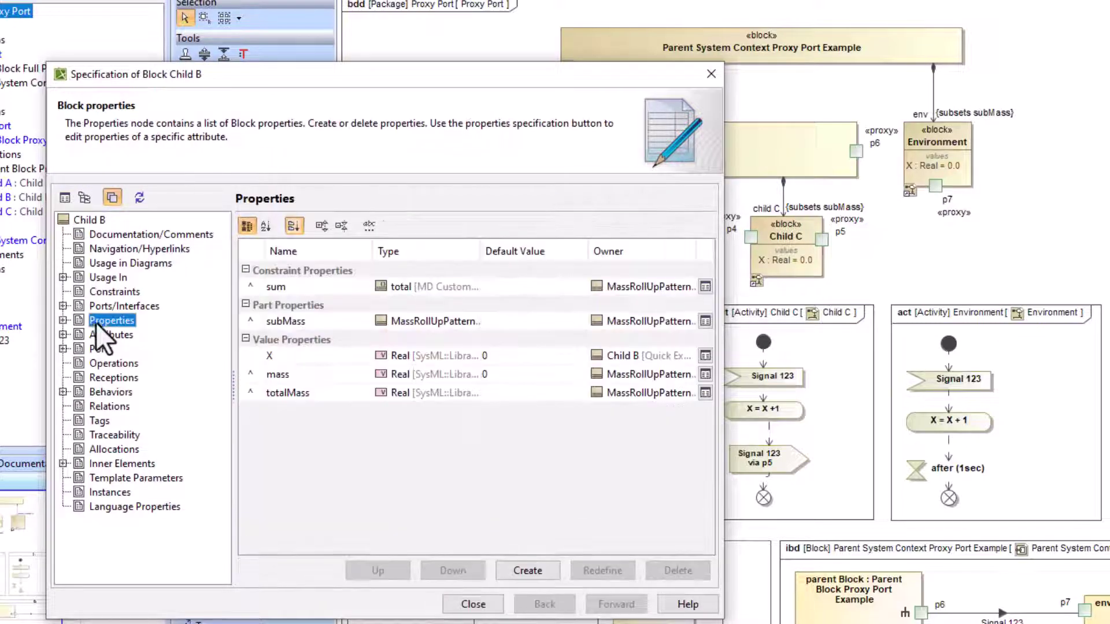
left_click(251, 374)
left_click(601, 571)
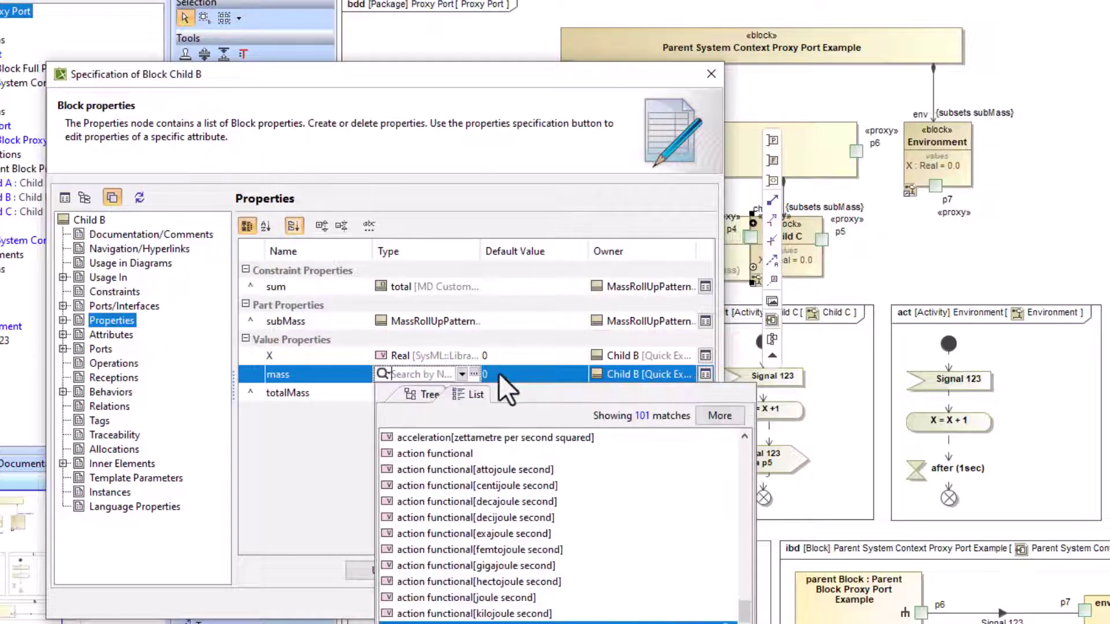
left_click(498, 372)
type("55.0")
left_click(469, 602)
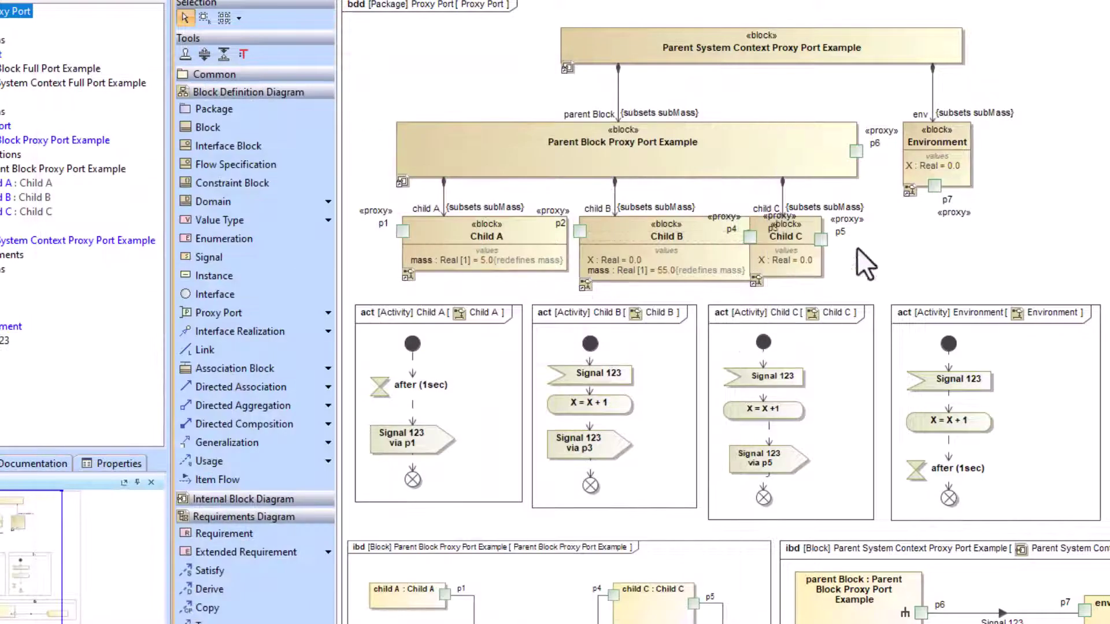
Step: Move block Child C clear of Child B, then redefine its inherited mass attribute with a default value of 42.1
left_click_drag(792, 235, 841, 226)
double_click(839, 229)
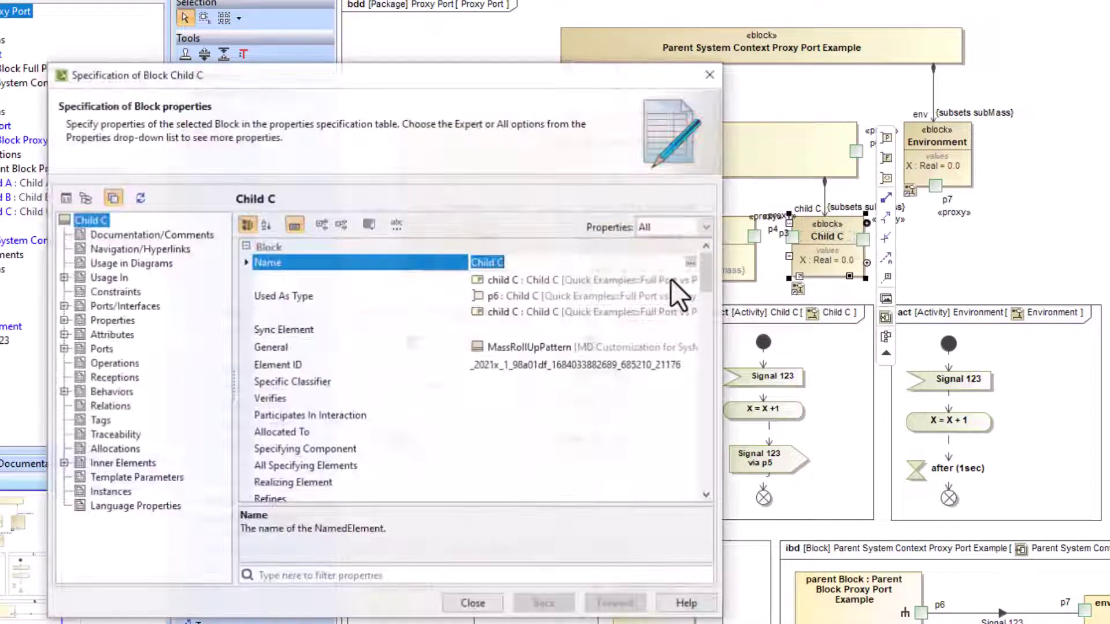
left_click(111, 335)
left_click(243, 321)
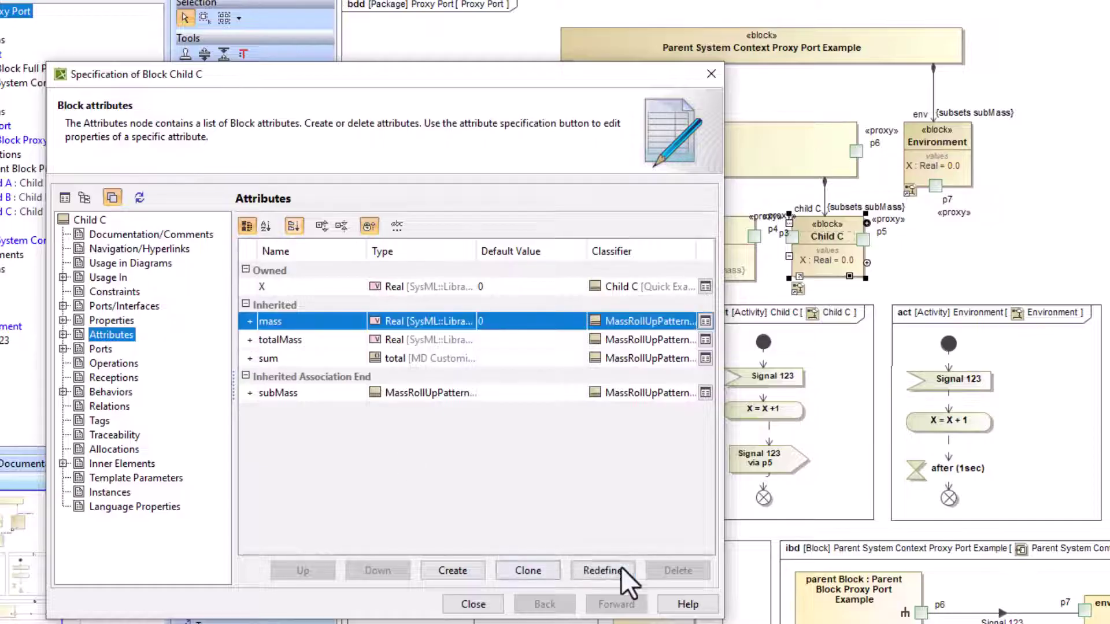
left_click(602, 570)
left_click(497, 307)
type("42.1")
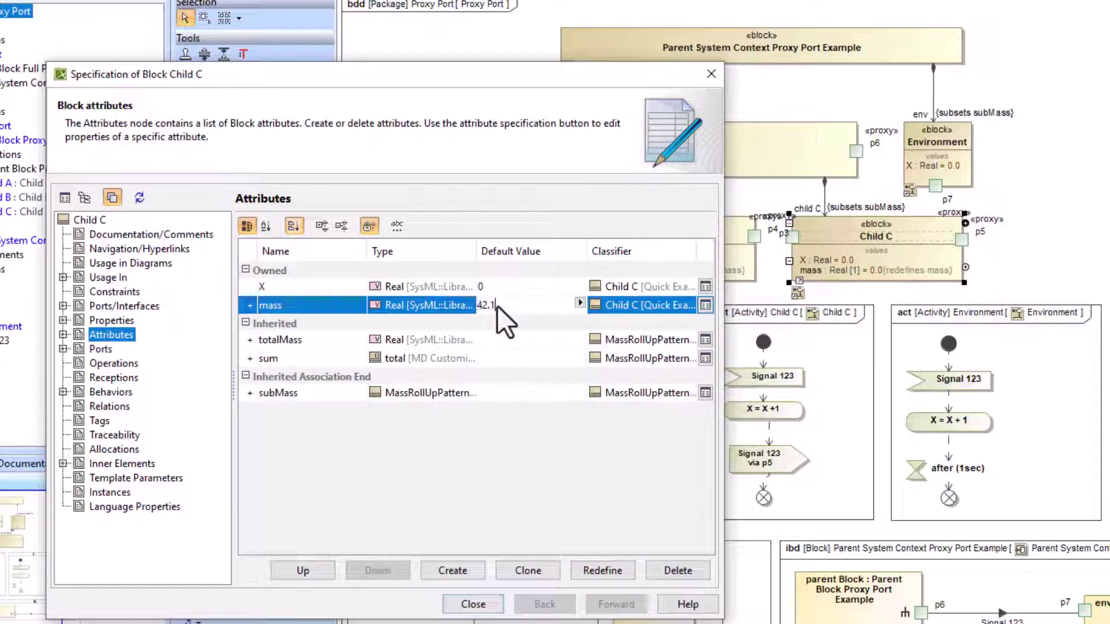
key("Return")
left_click(480, 604)
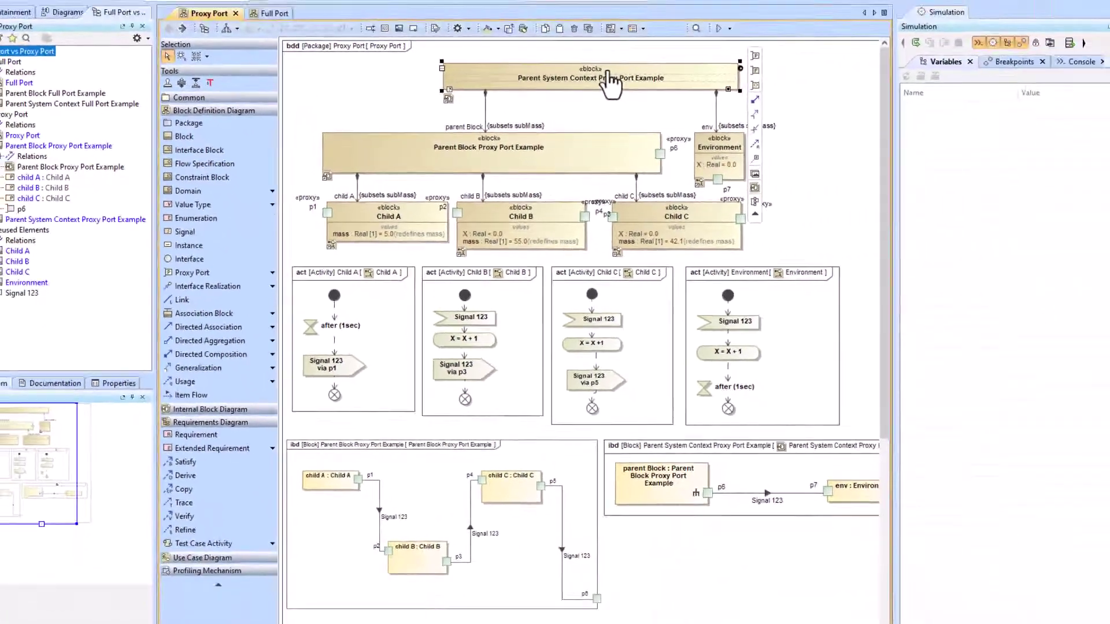
Step: Run a simulation of the Parent System Context Proxy Port Example block and check its totalMass value
left_click(785, 36)
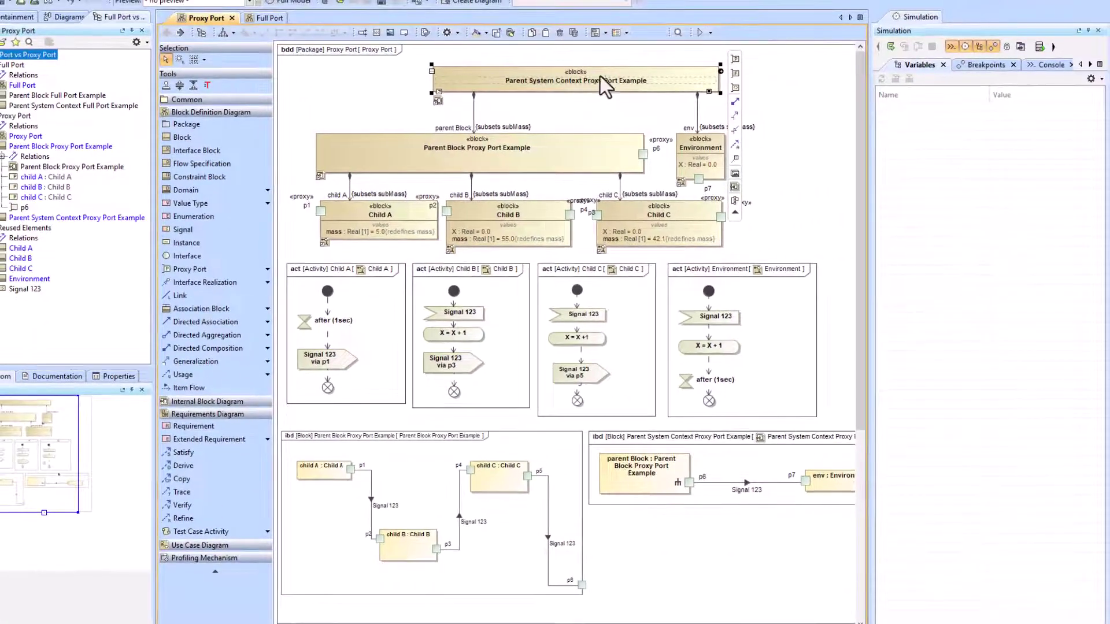
left_click(700, 32)
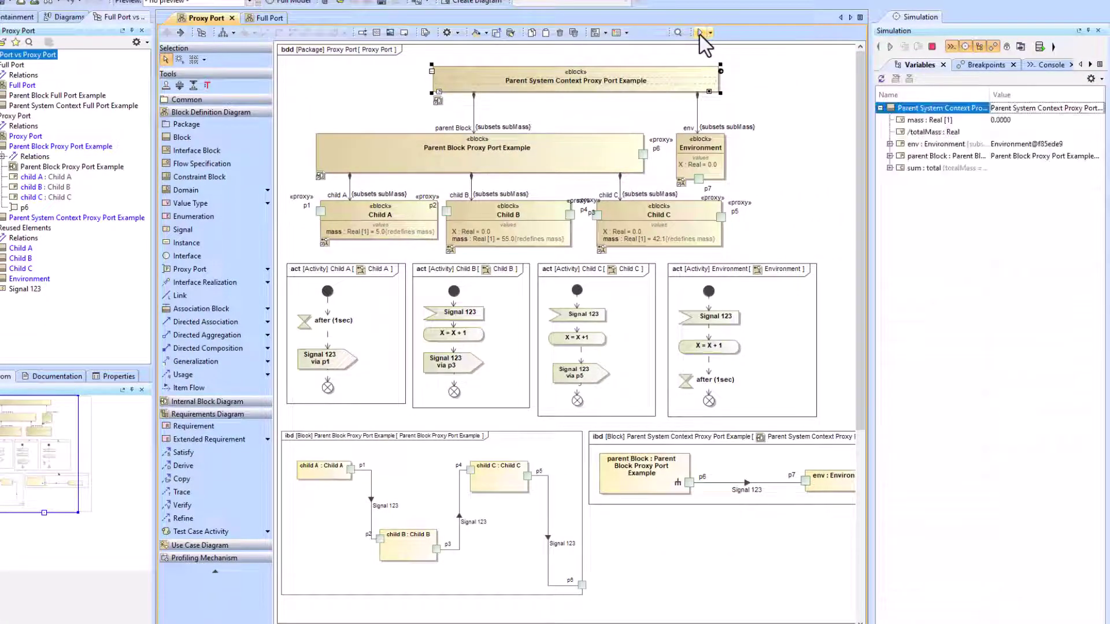
left_click(931, 132)
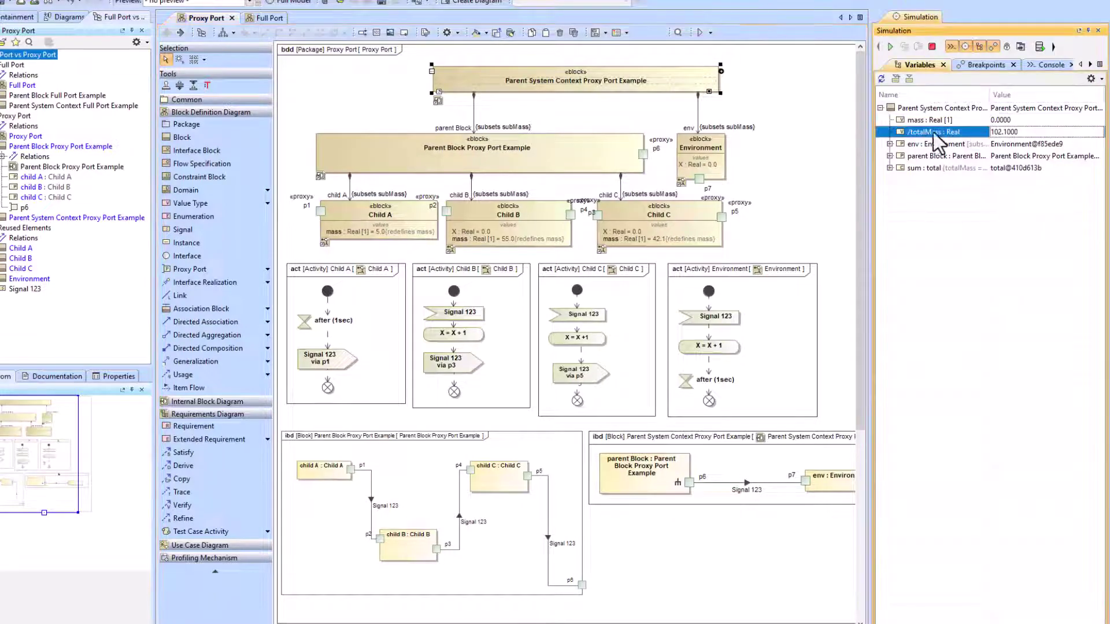
Step: Expand the sum, parent block, environment and child A, B and C variables to examine how the masses roll up
left_click(889, 168)
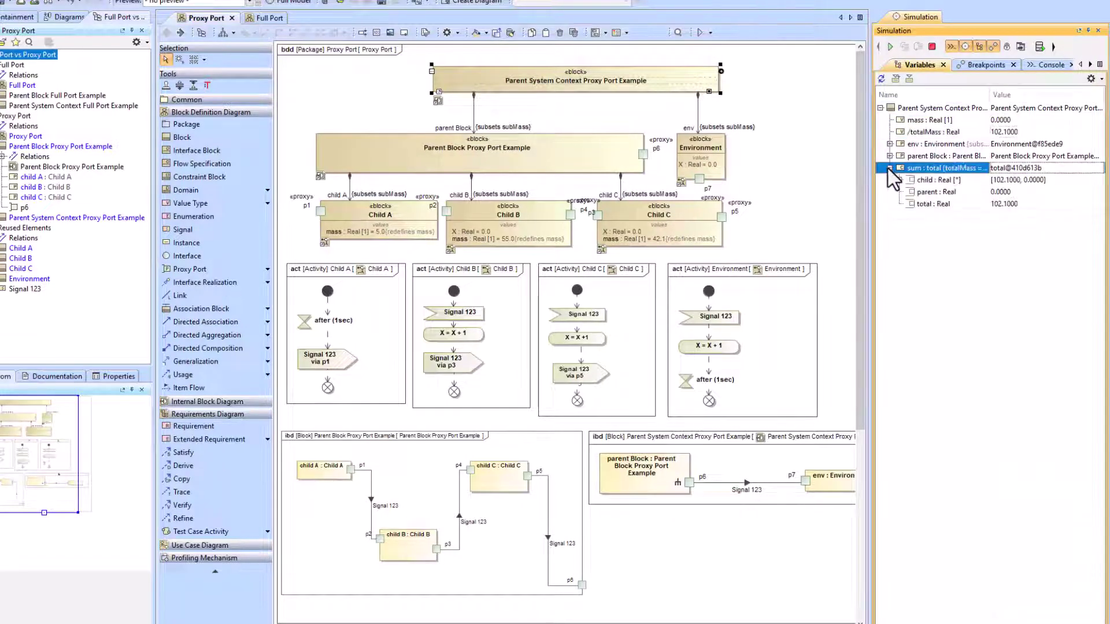
left_click(889, 156)
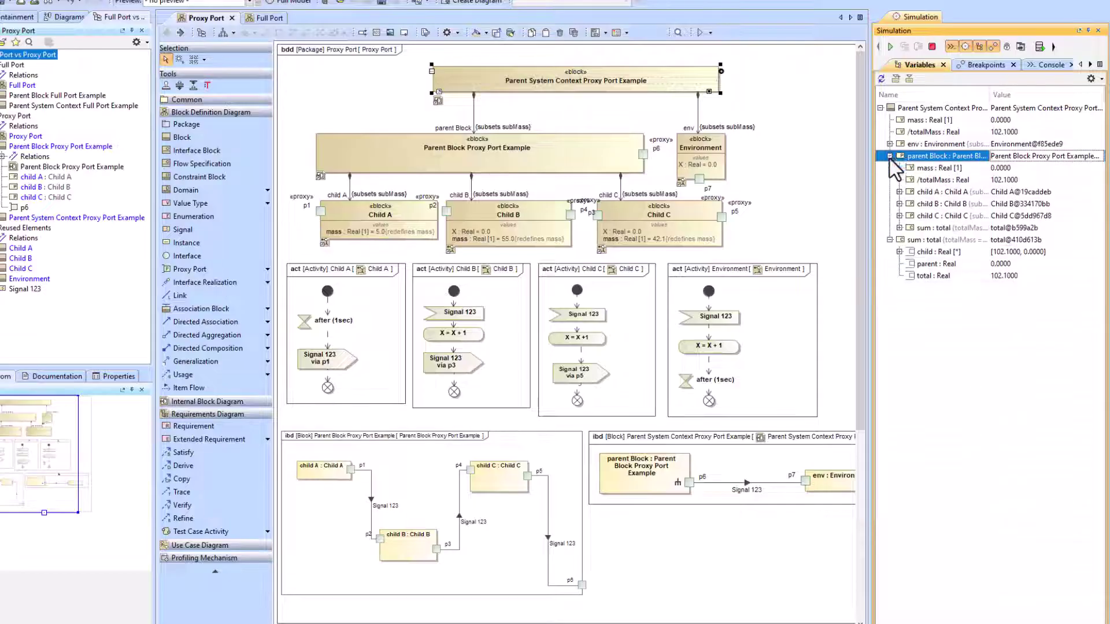
left_click(889, 144)
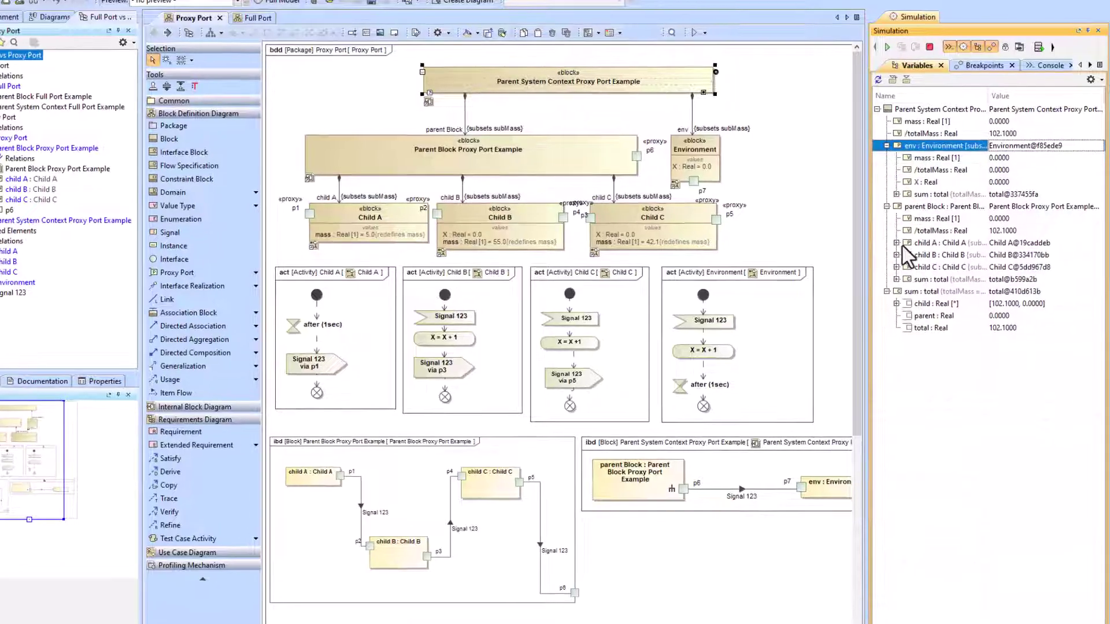
left_click(898, 239)
left_click(898, 252)
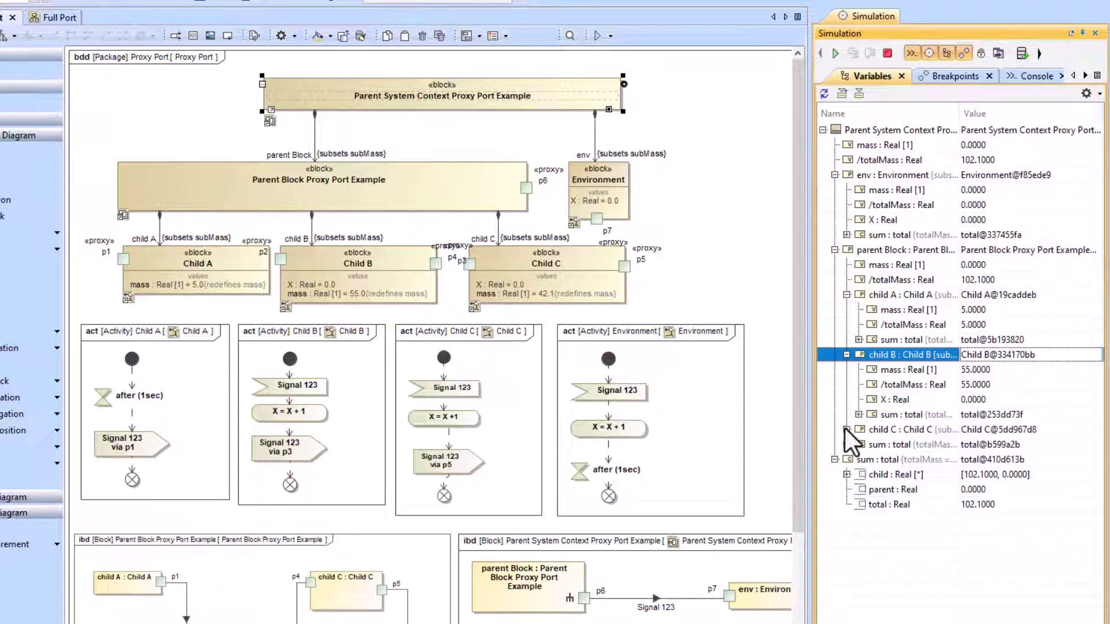
left_click(846, 429)
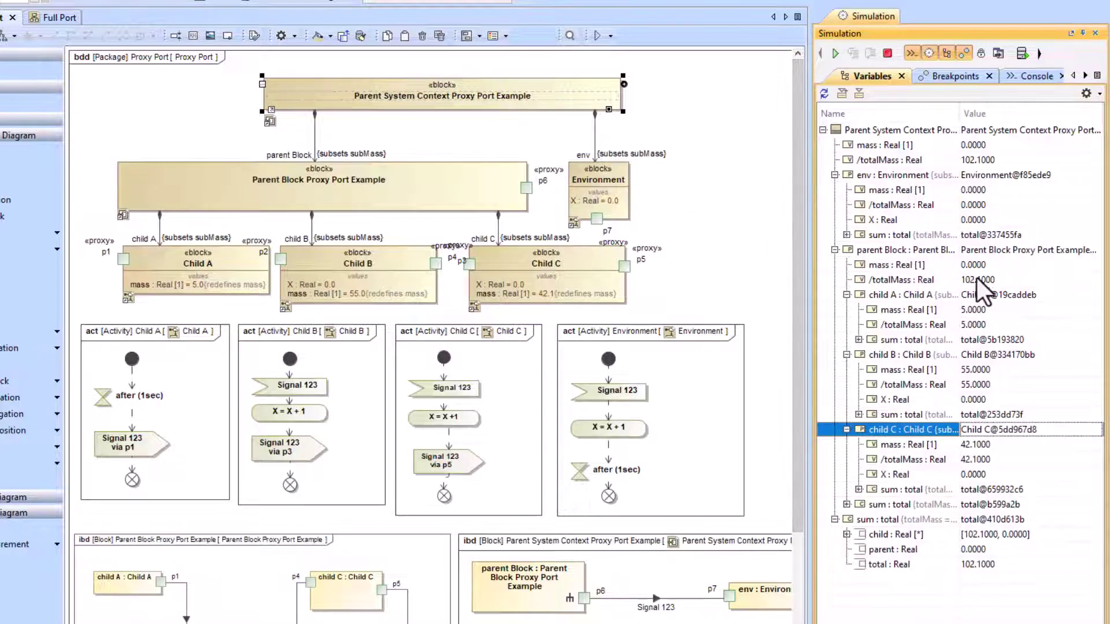
Step: Set the environment's mass to 6 in the running simulation
left_click(989, 190)
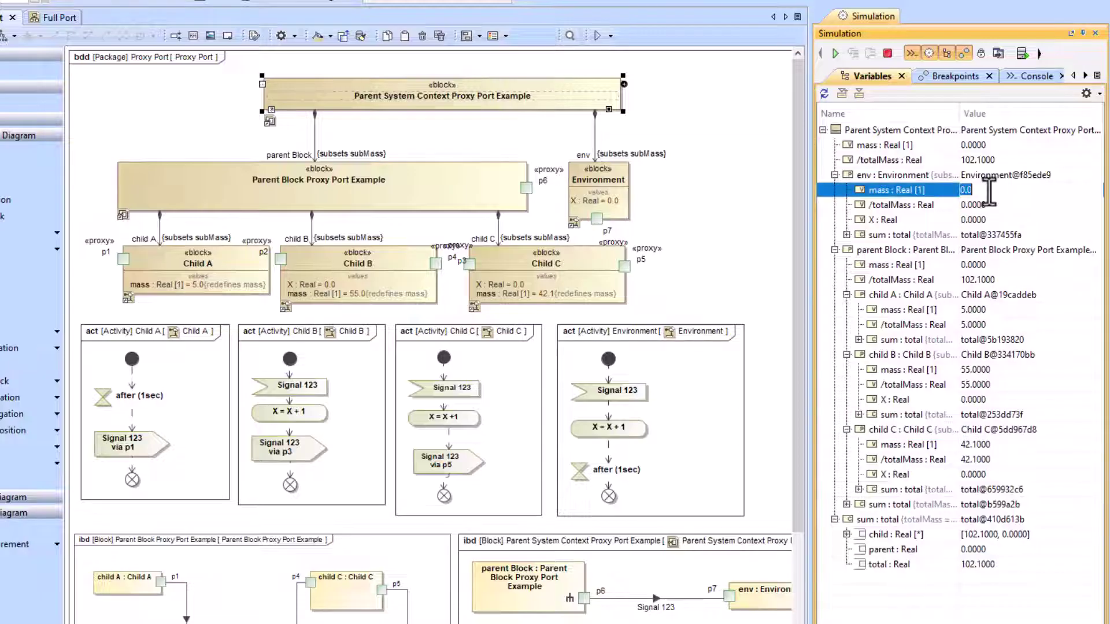
type("6")
key("Return")
Step: Open the Full Port diagram and examine the proxy ports on Child B and Child C and the full port p6
mouse_move(387, 100)
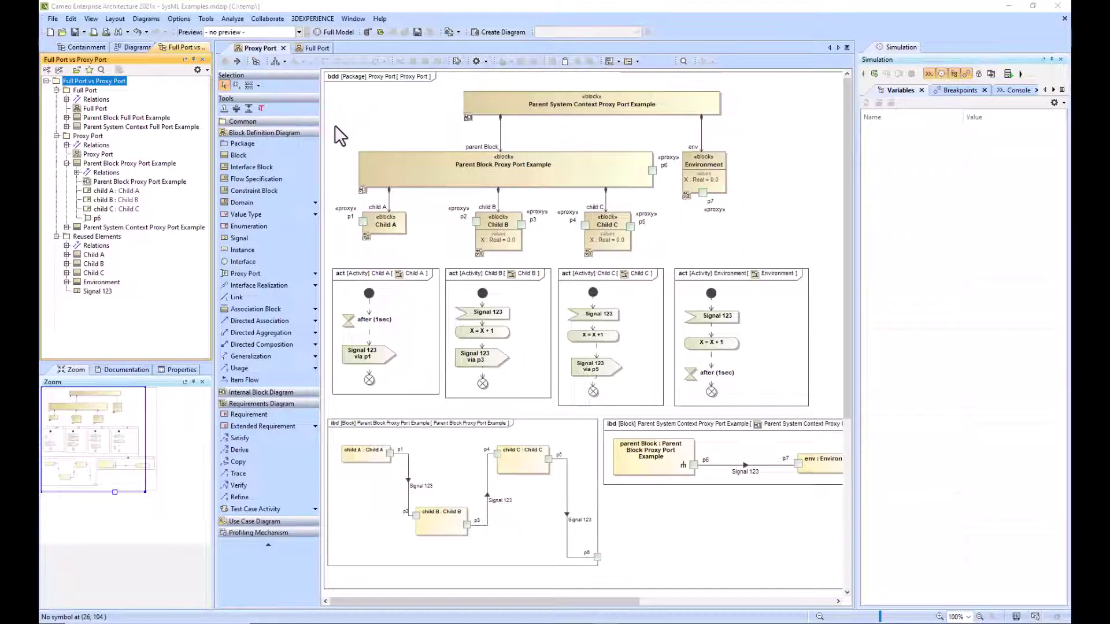
left_click(312, 48)
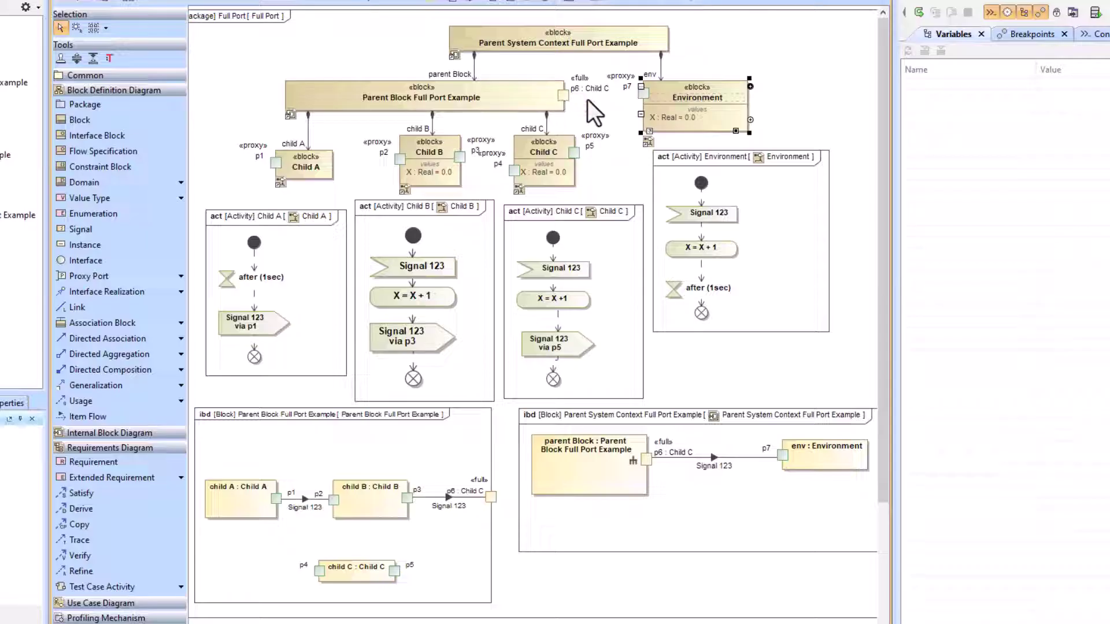
left_click(400, 160)
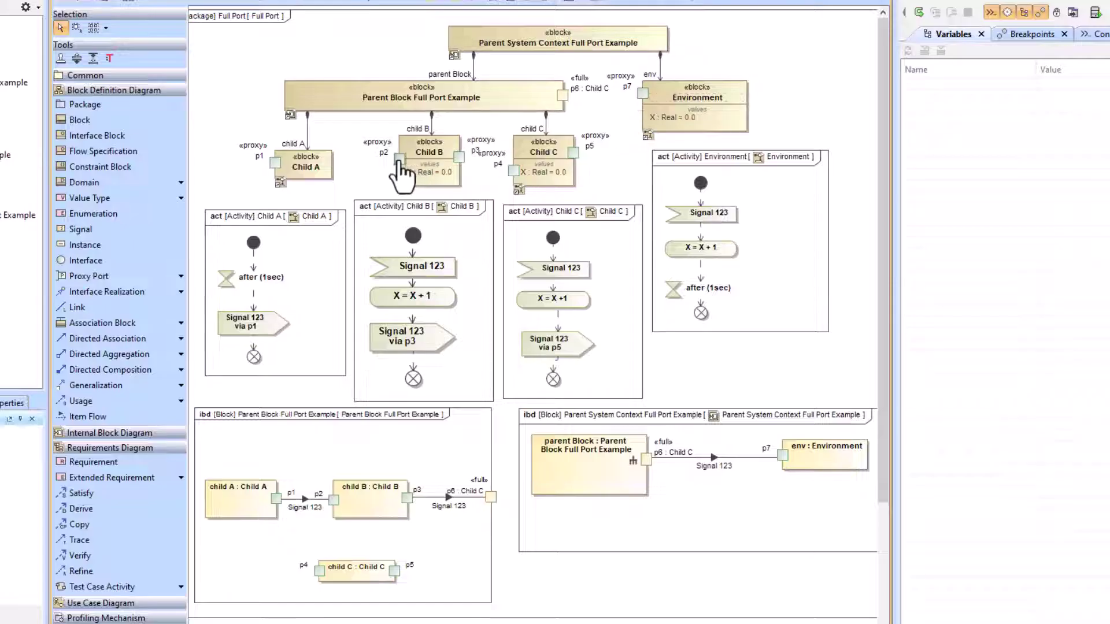
left_click(367, 172)
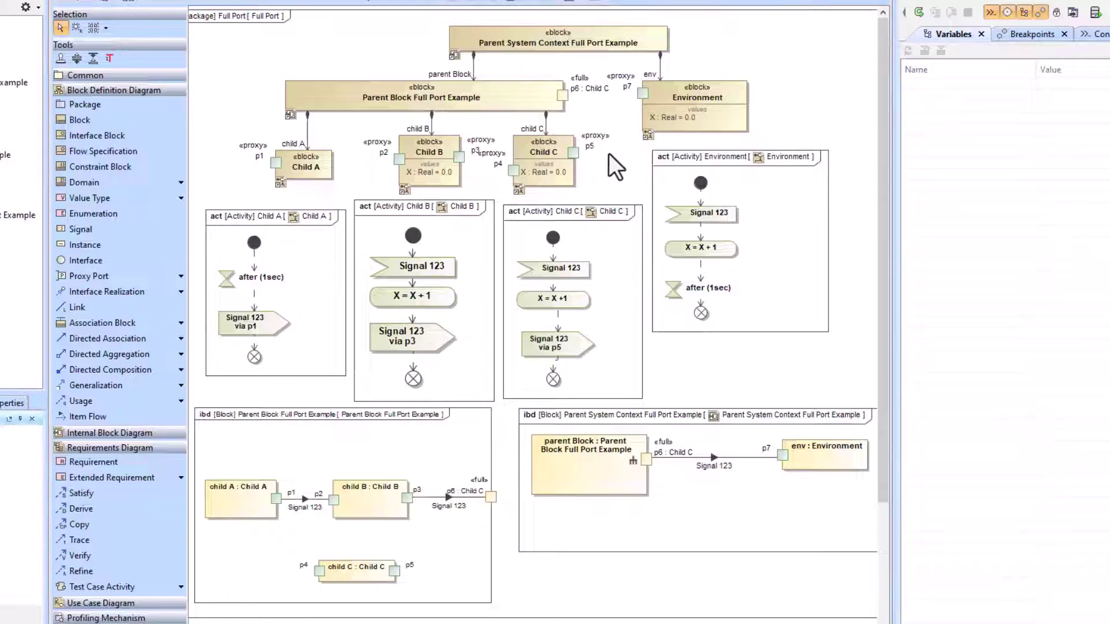
left_click(573, 153)
left_click(562, 96)
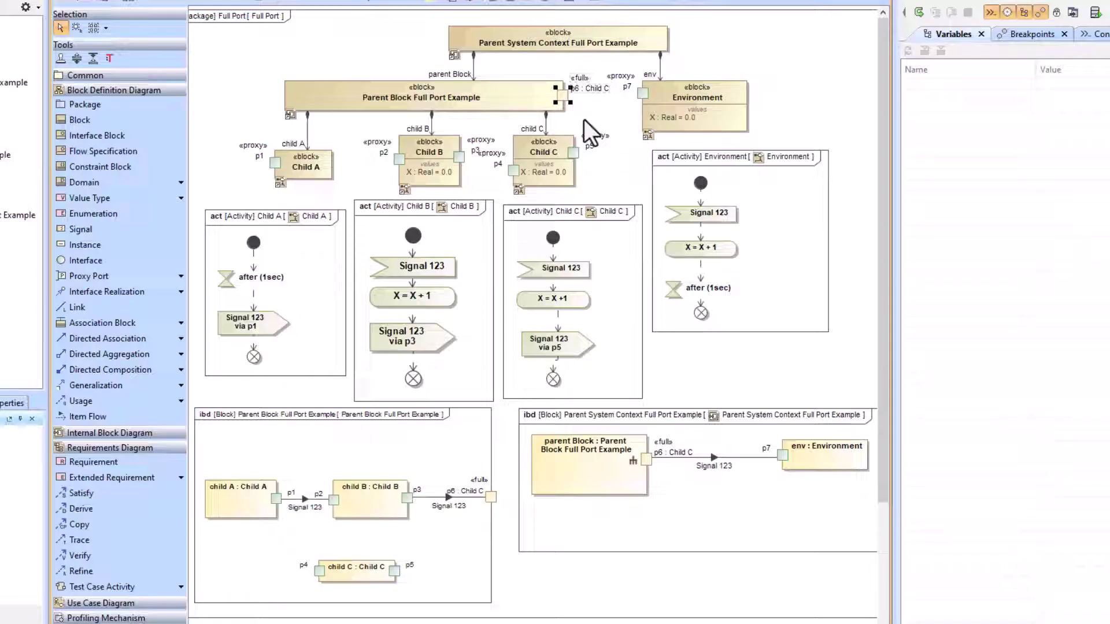
left_click(668, 345)
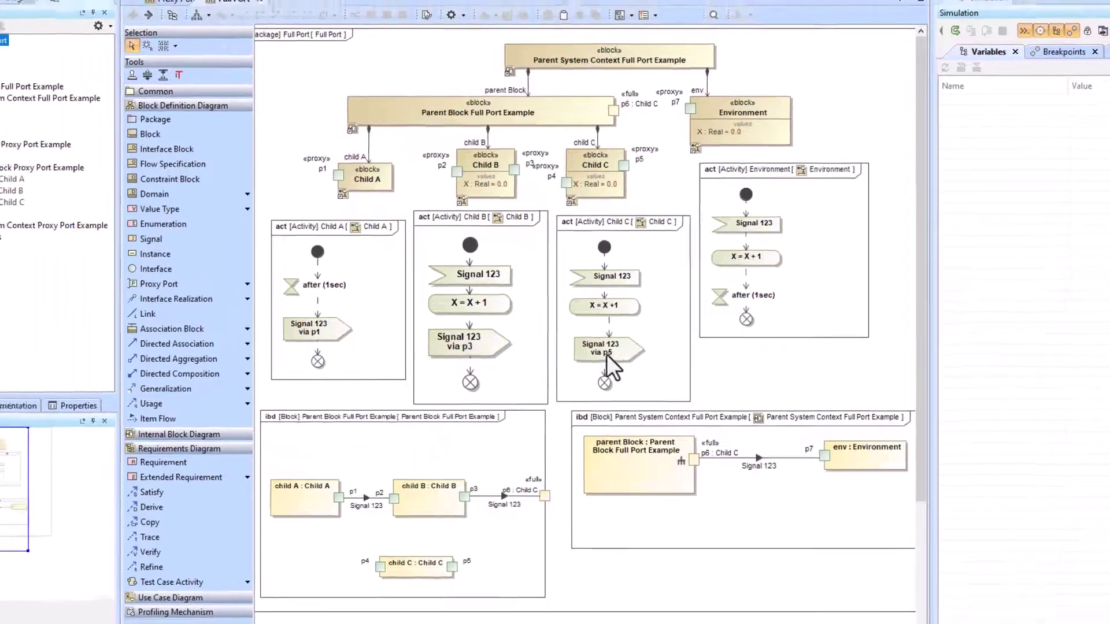
Step: Set the port of the Signal 123 send action in the Child C activity to p6 of Parent Block Full Port Example
left_click(549, 349)
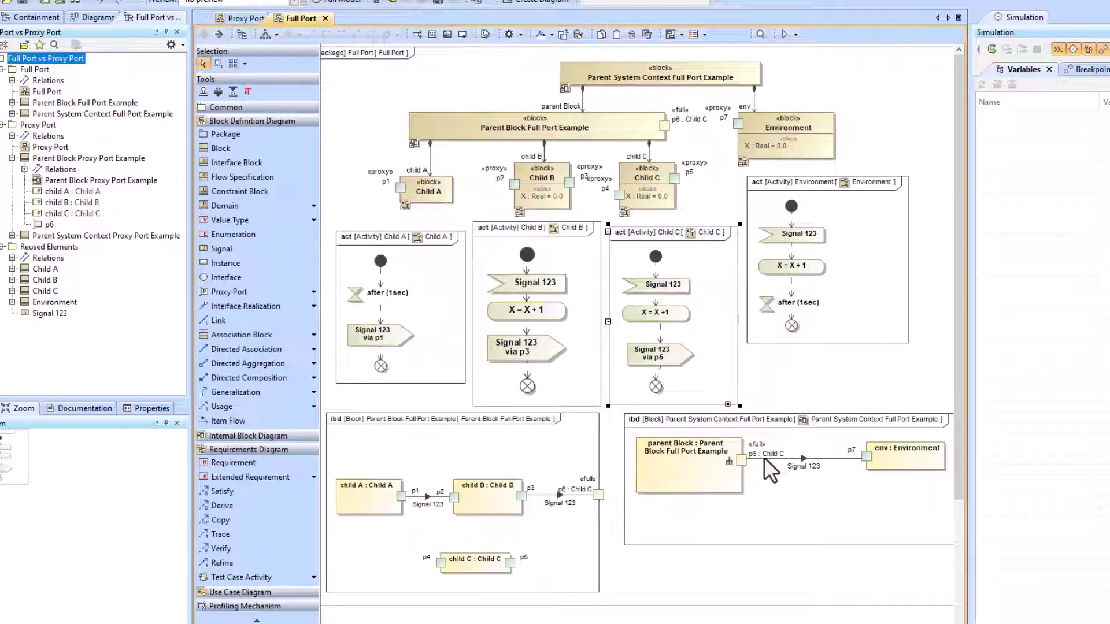
double_click(703, 315)
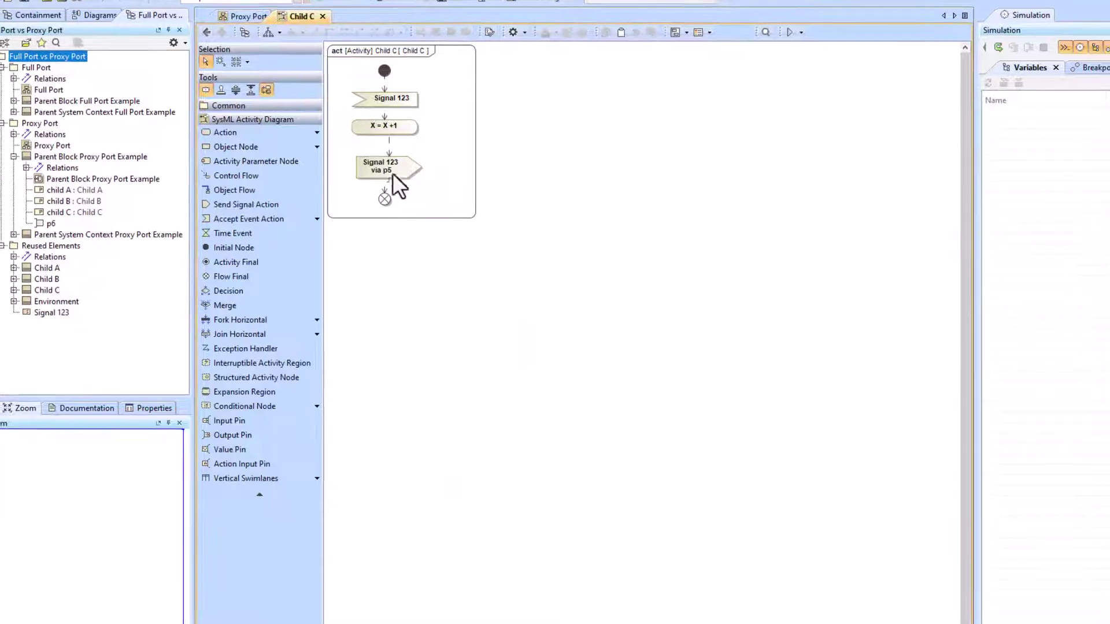
double_click(382, 169)
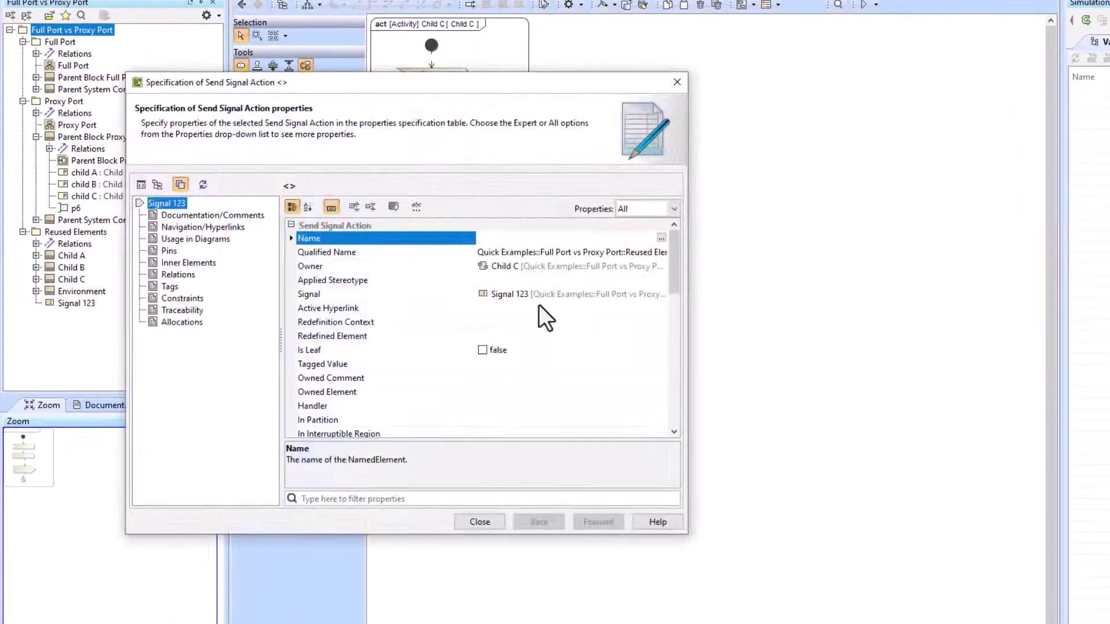
scroll(538, 308, "down", 8)
left_click(523, 323)
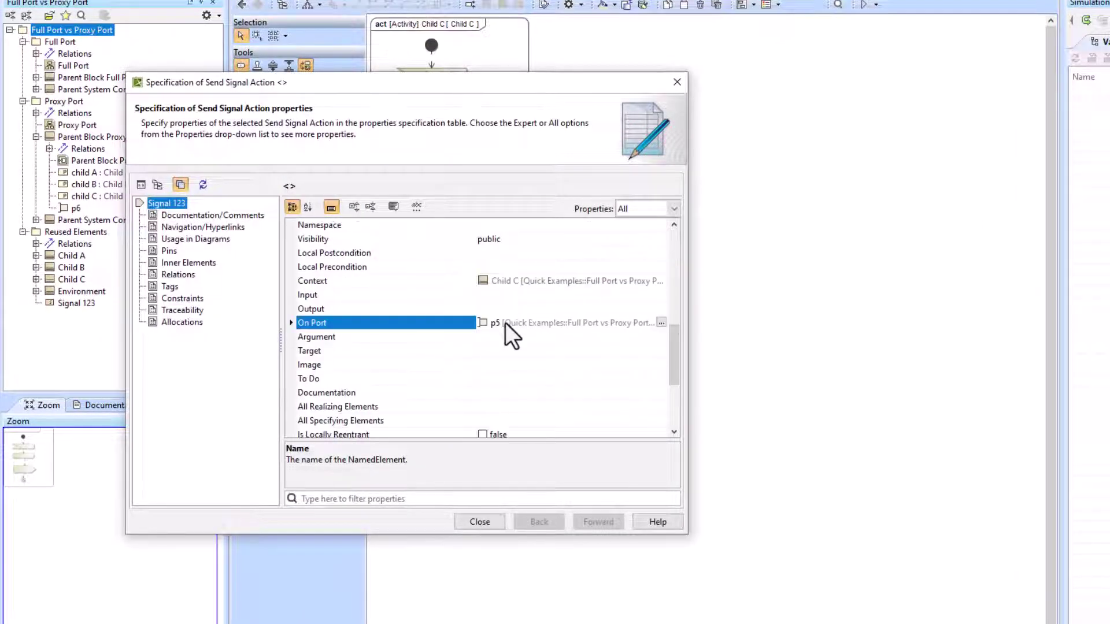
left_click(660, 322)
type("p6")
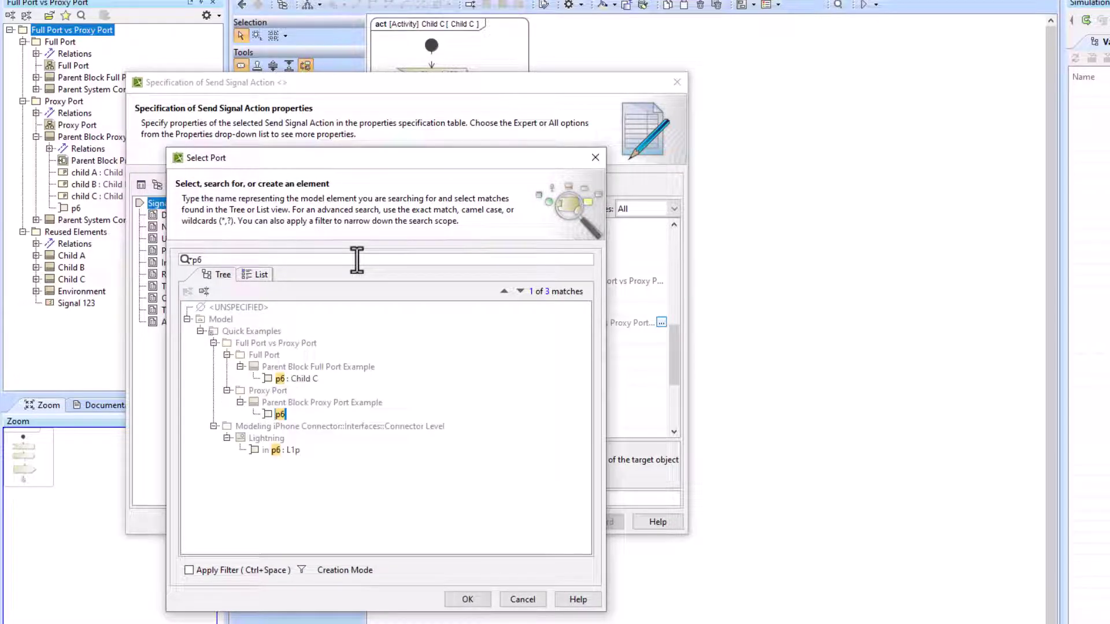
left_click(279, 380)
left_click(469, 599)
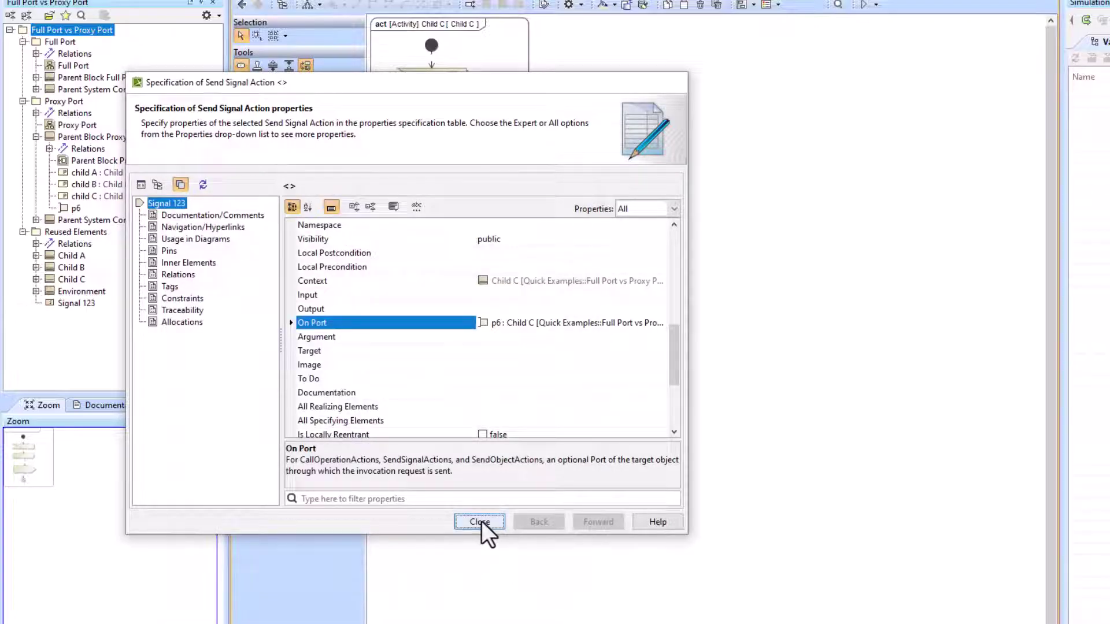
left_click(479, 522)
left_click(241, 4)
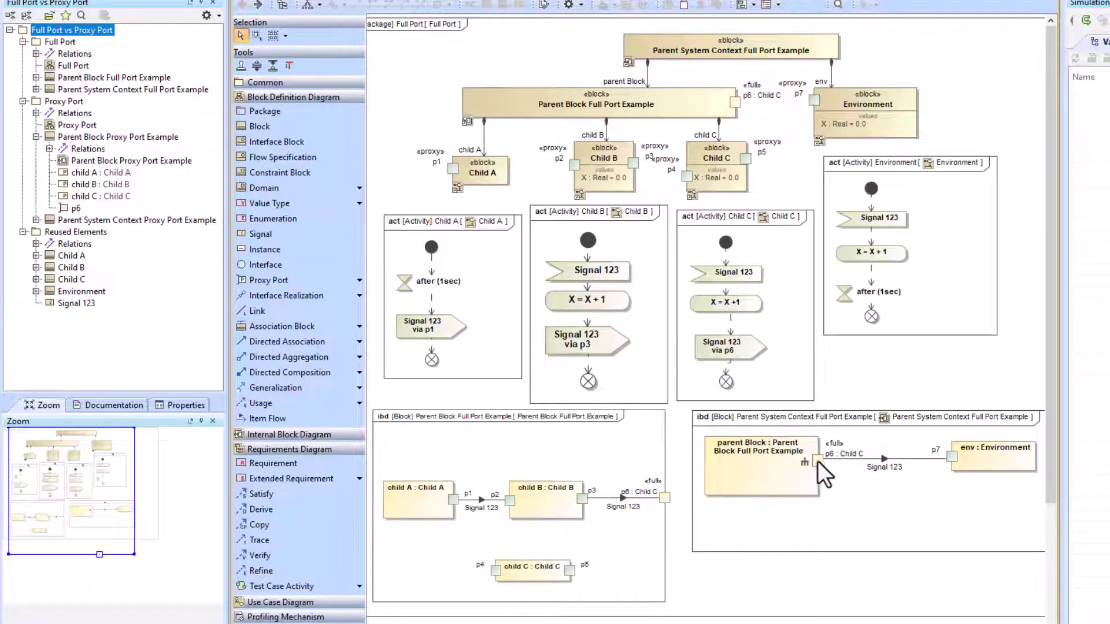
Step: Run a simulation of the Parent System Context Full Port Example block with the environment, parent block, child B and child C variables expanded
left_click(782, 48)
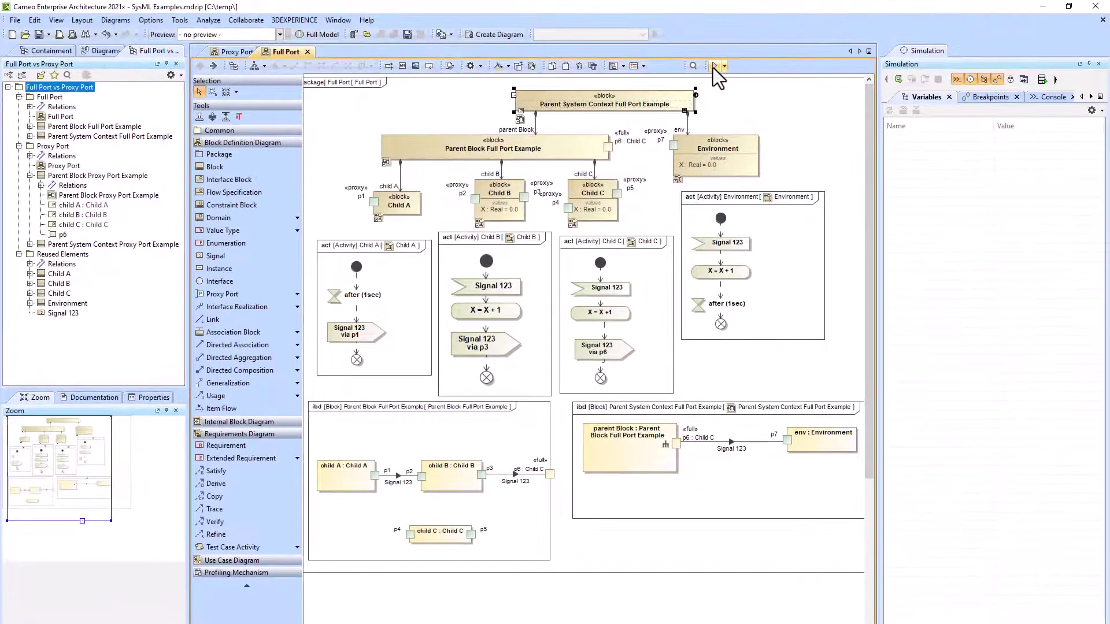
left_click(724, 62)
left_click(897, 150)
left_click(898, 173)
left_click(907, 196)
left_click(907, 219)
left_click(898, 79)
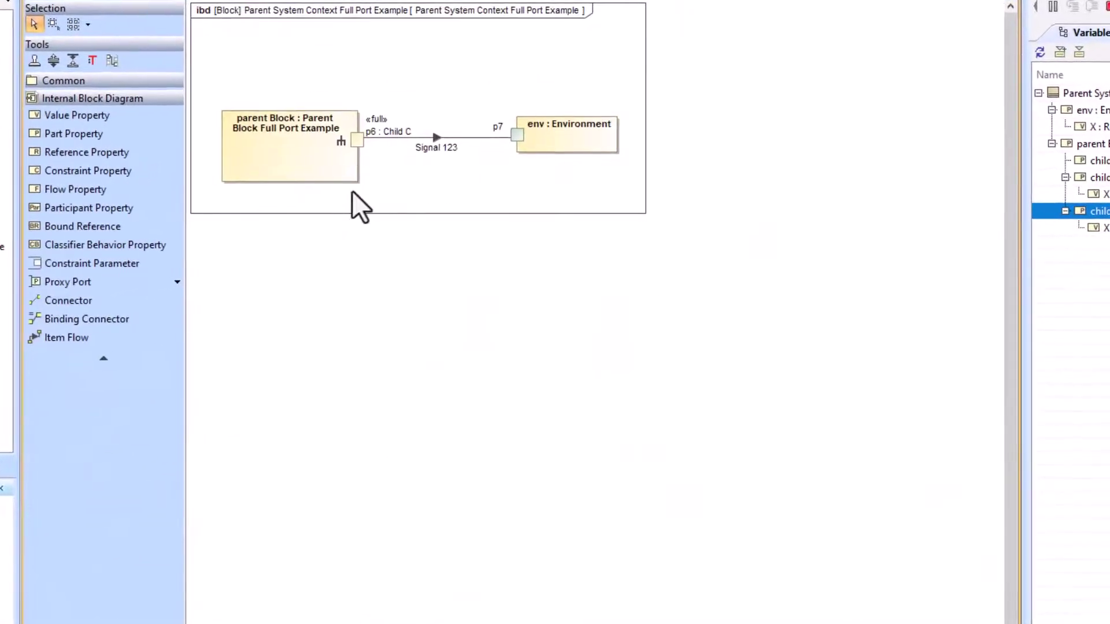
Step: In the Parent System Context Full Port Example internal block diagram, display the nested ports of p6 and connect p5 to the environment's p7
right_click(708, 499)
left_click(357, 146)
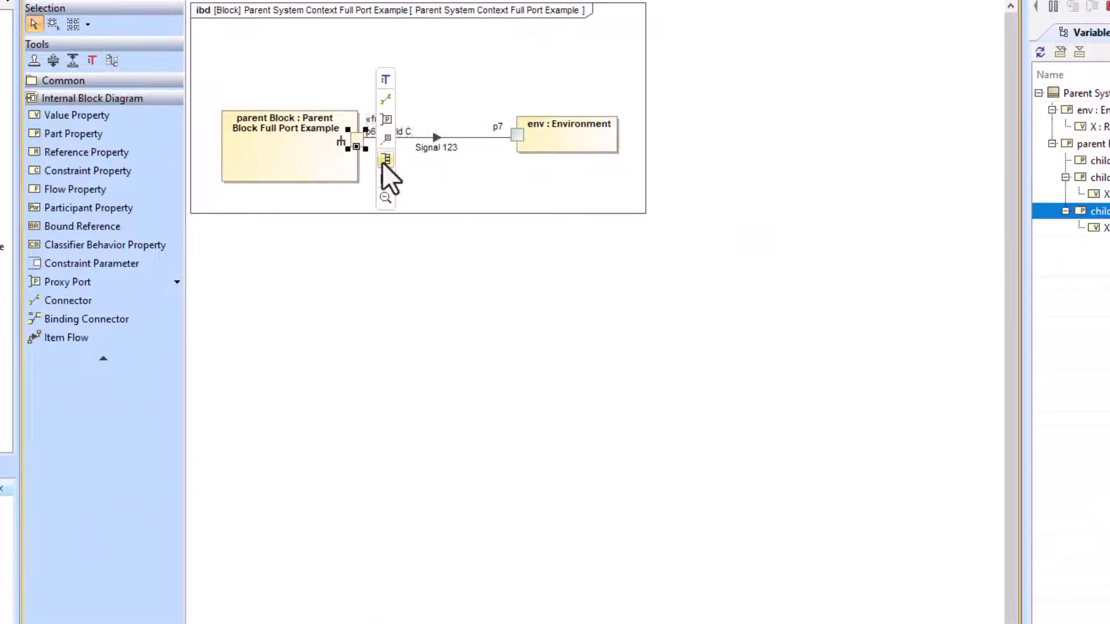
left_click(384, 161)
left_click(426, 182)
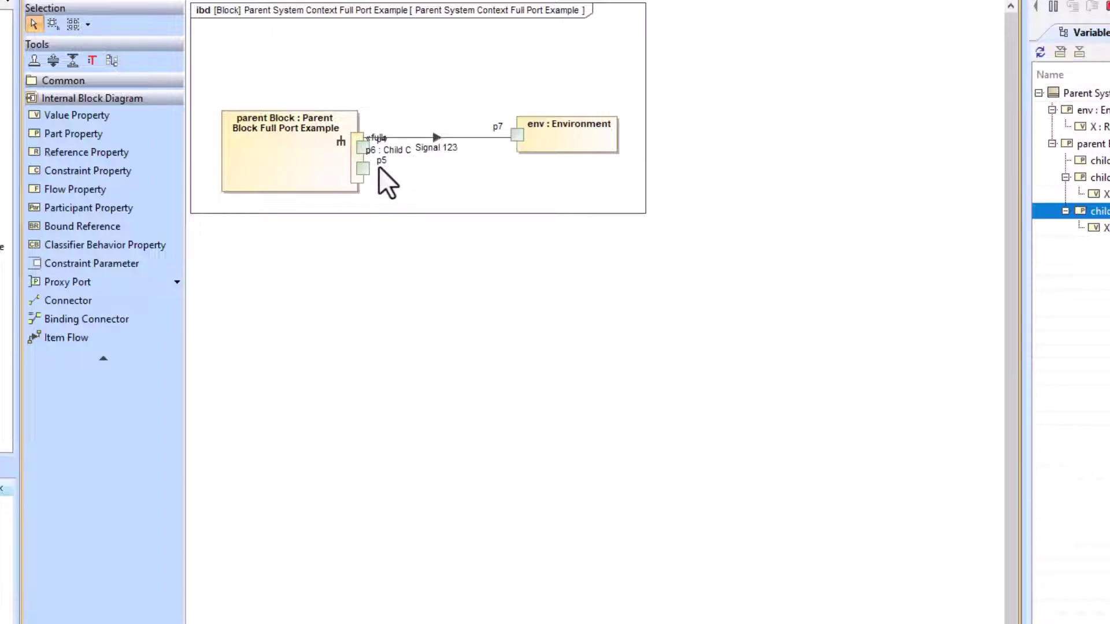
left_click_drag(363, 169, 516, 134)
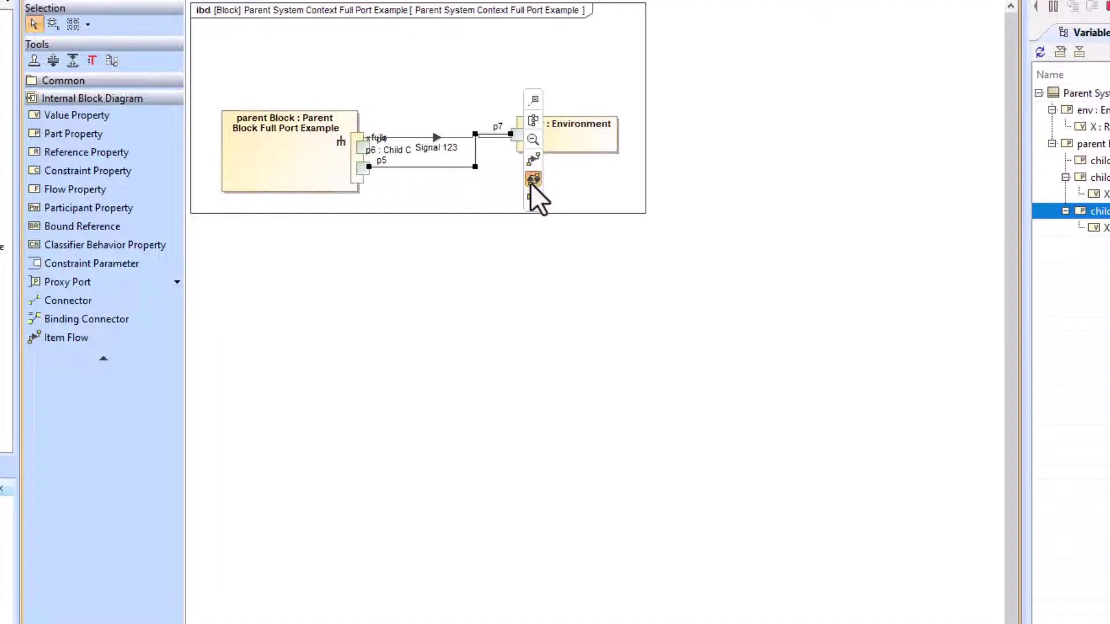
Step: Add a Signal 123 item flow to the connector running from p5 of the parent block to the environment's p7
left_click(531, 182)
left_click(186, 346)
left_click(809, 598)
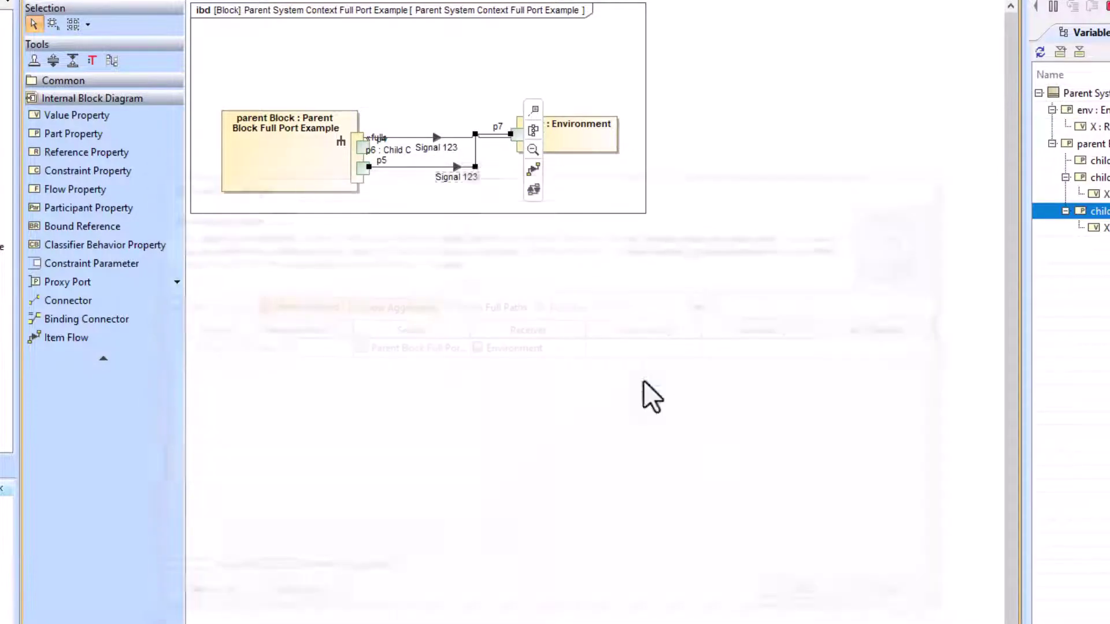
Step: Delete the old connector between the full port p6 and the environment's p7 from both the diagram and the model
left_click_drag(405, 137, 406, 97)
key("Delete")
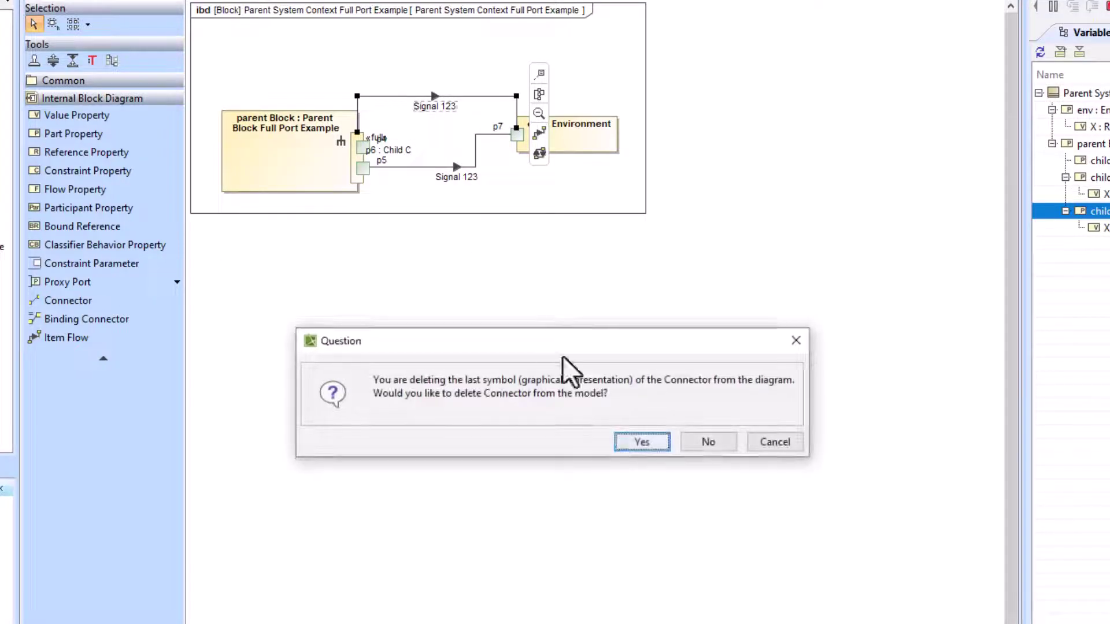
left_click(641, 441)
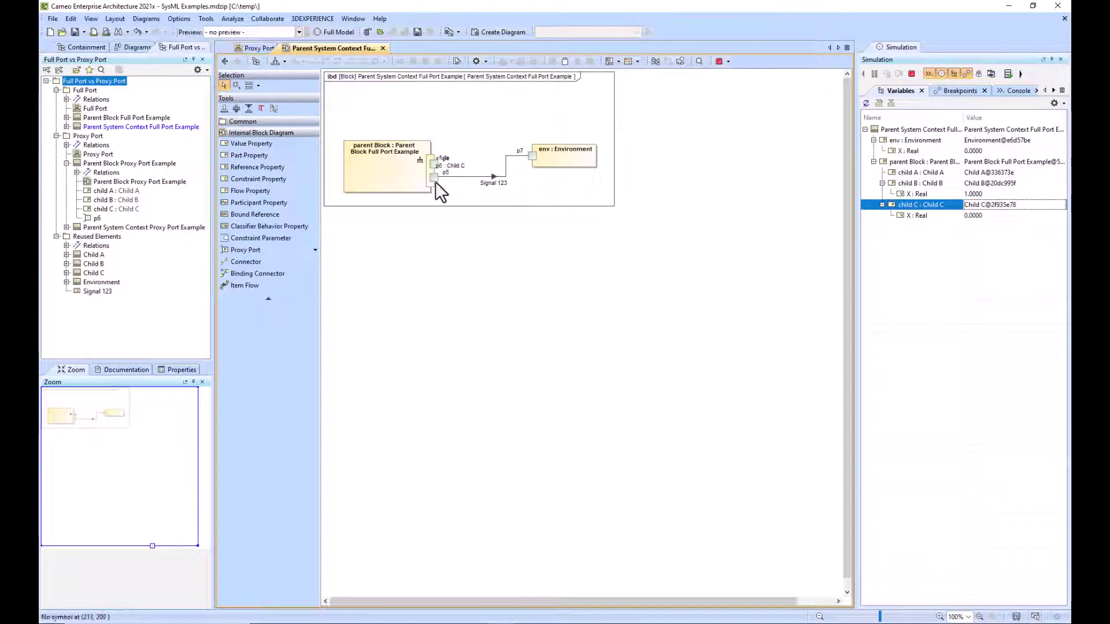
Step: In the Parent Block Full Port Example internal block diagram, display p4 and p5 on p6, enlarge p6 and move p5 to its outer edge
left_click(223, 61)
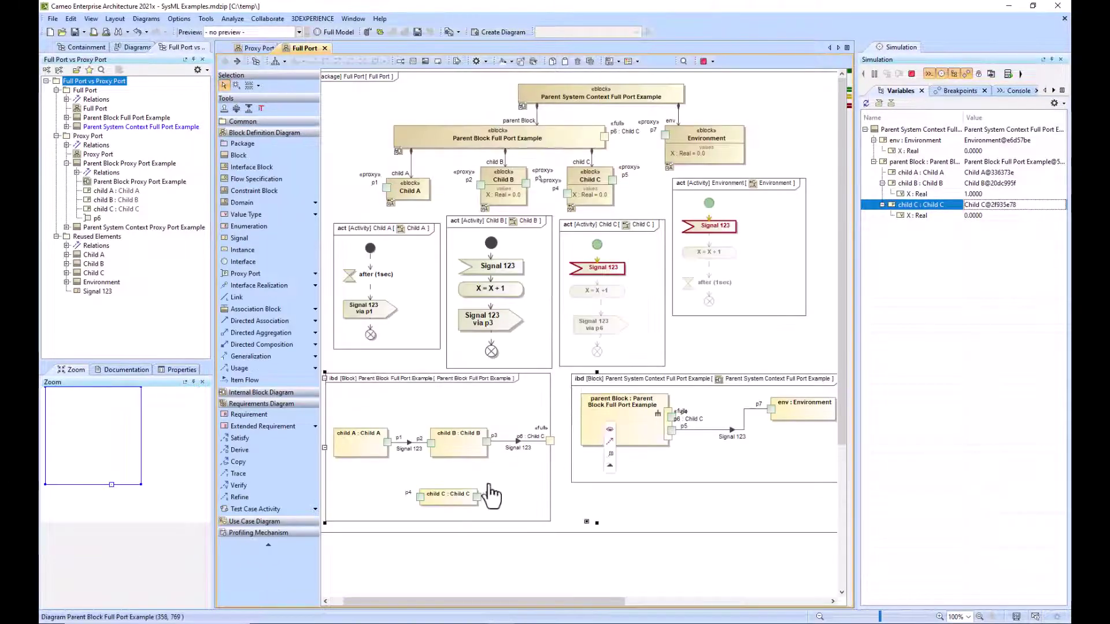
double_click(489, 490)
left_click(442, 207)
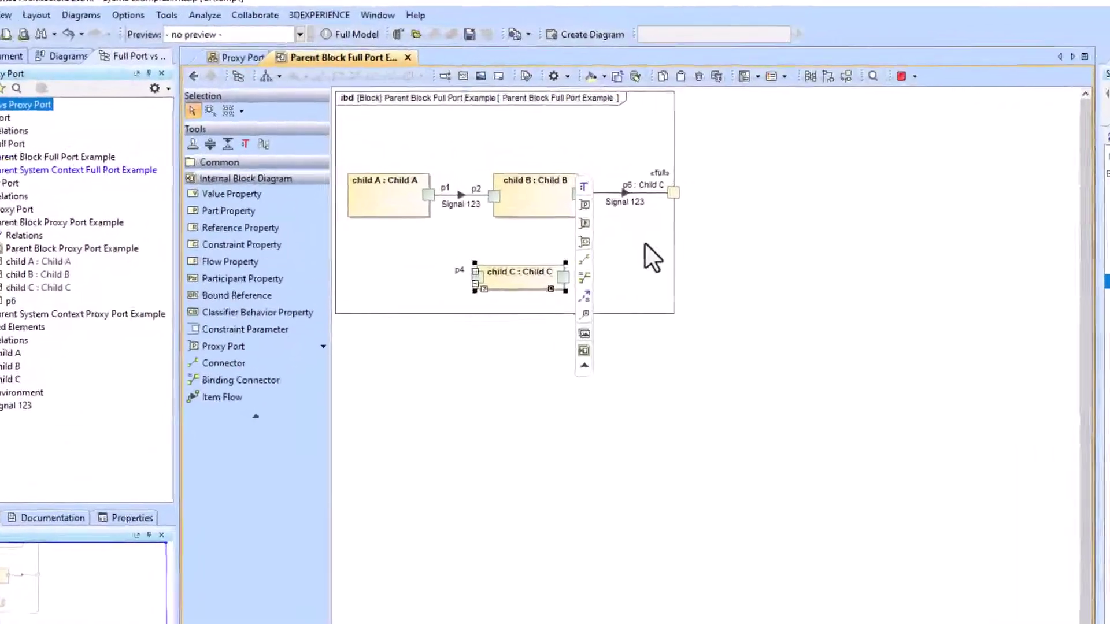
left_click(560, 142)
left_click(881, 295)
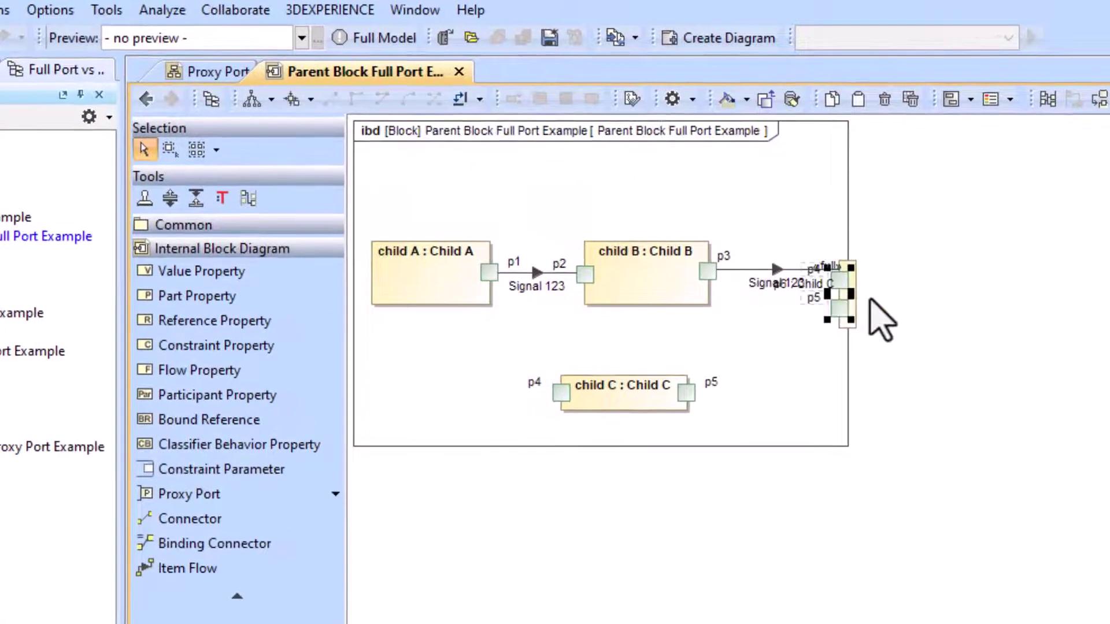
left_click(851, 321)
left_click_drag(867, 330, 865, 432)
left_click_drag(832, 306, 904, 389)
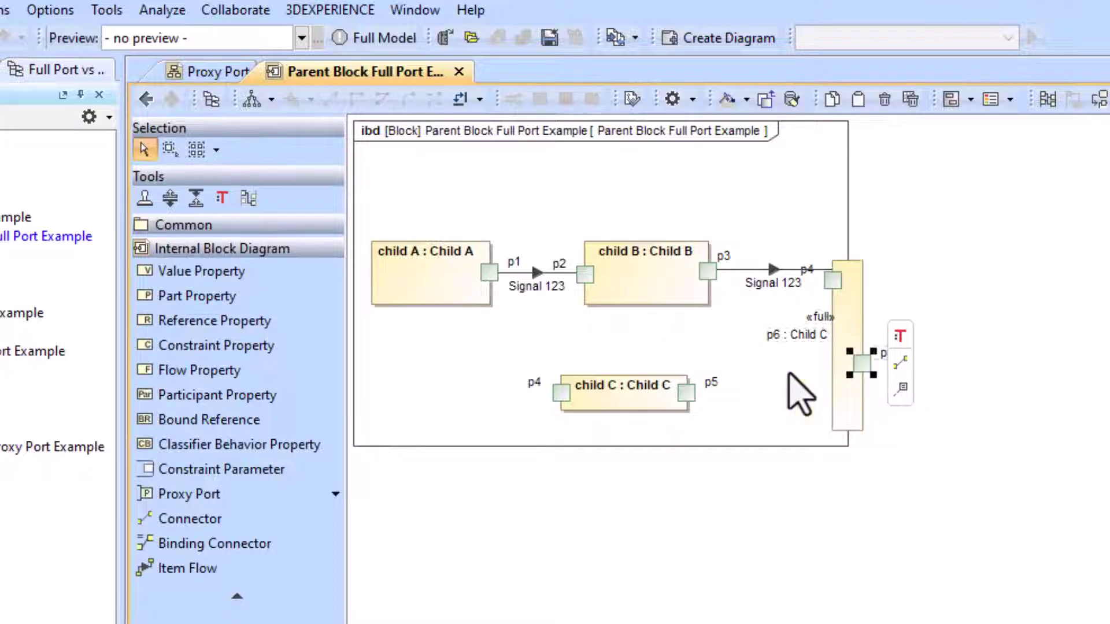
Step: Try adding a proxy port to child C and displaying it on the full port p6, and undo the addition
left_click(612, 402)
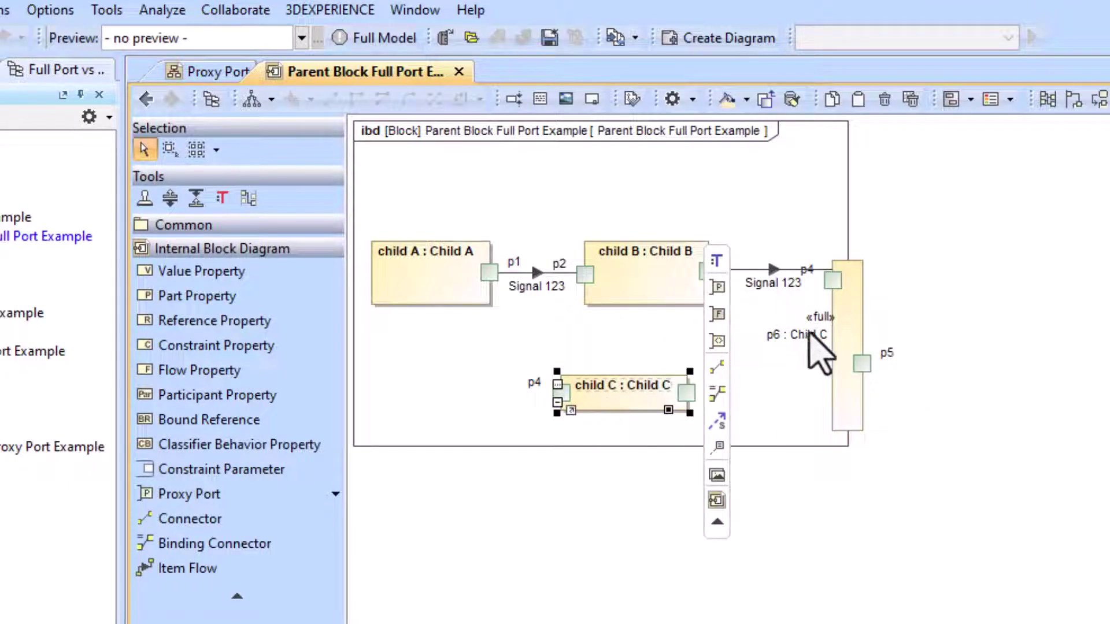
left_click(853, 355)
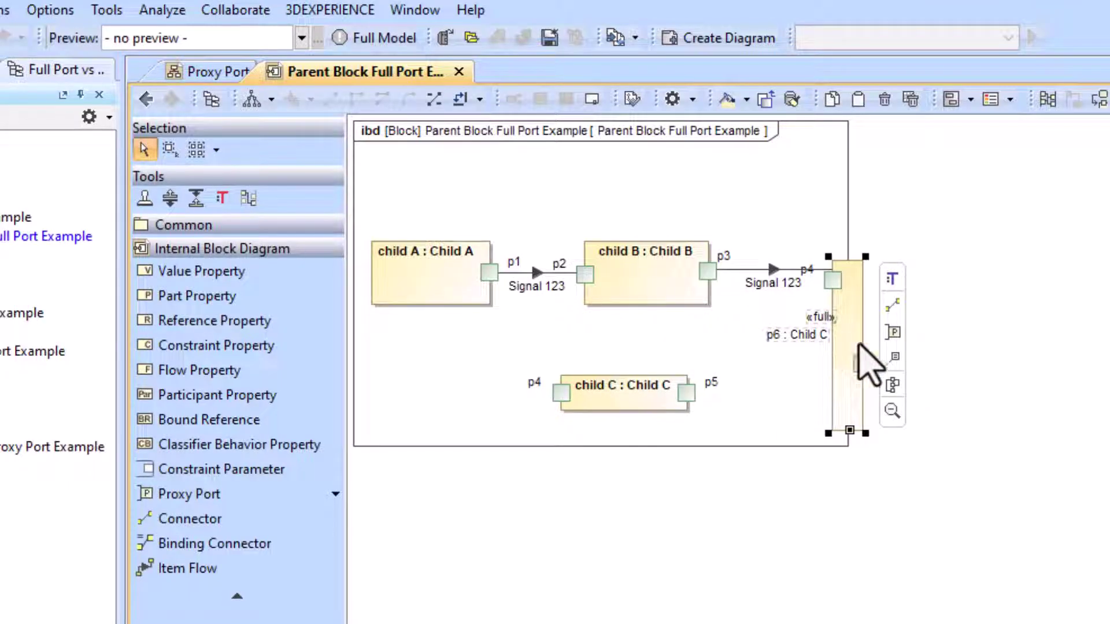
left_click(775, 388)
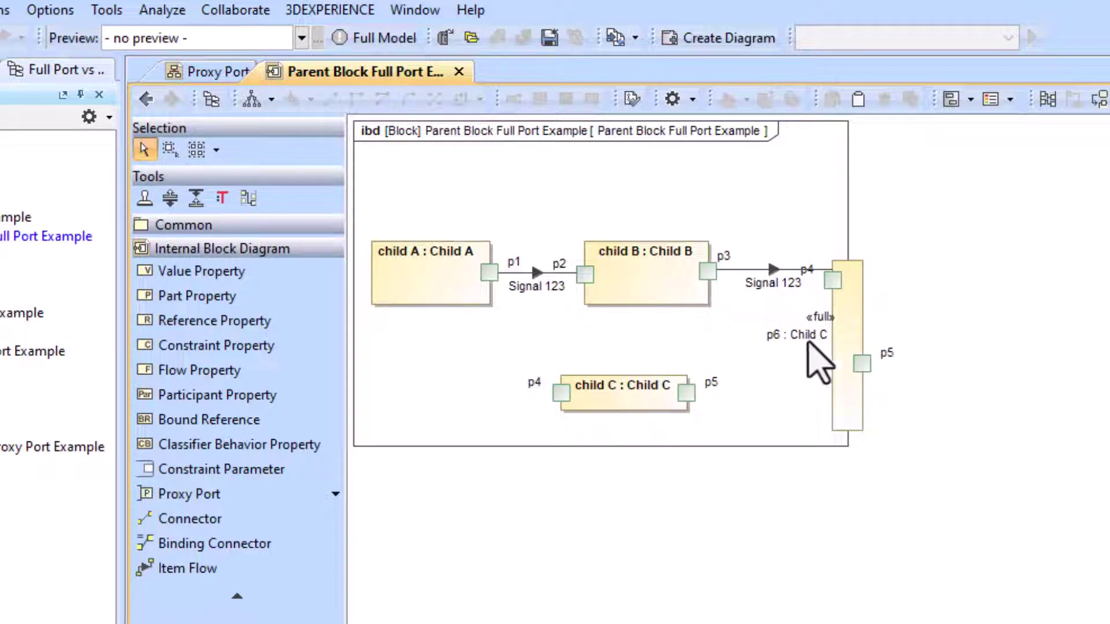
left_click(641, 401)
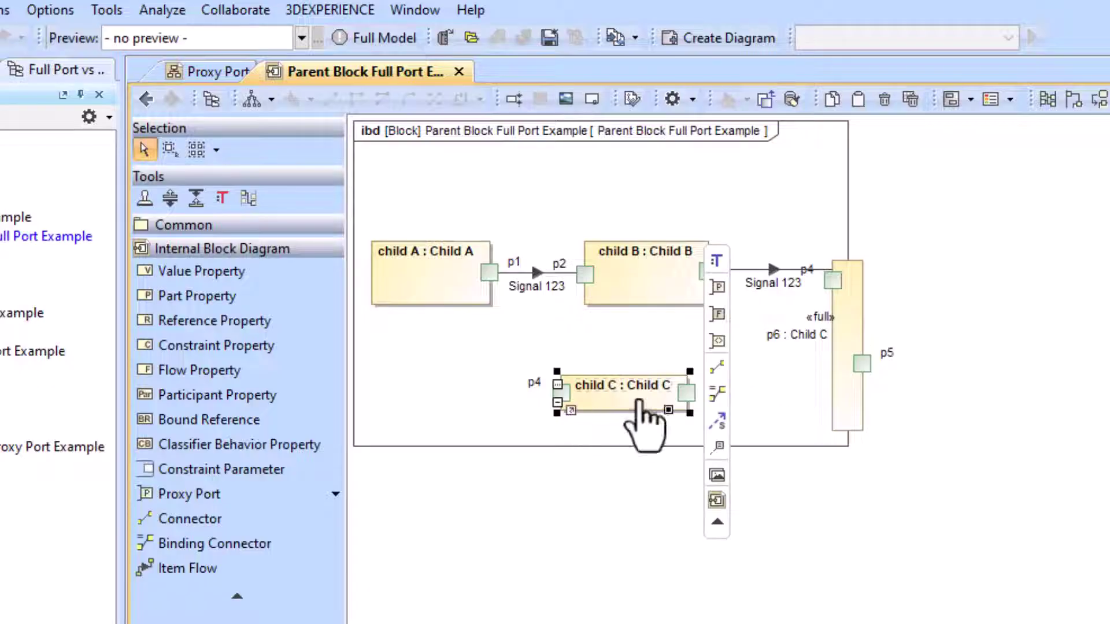
left_click(716, 298)
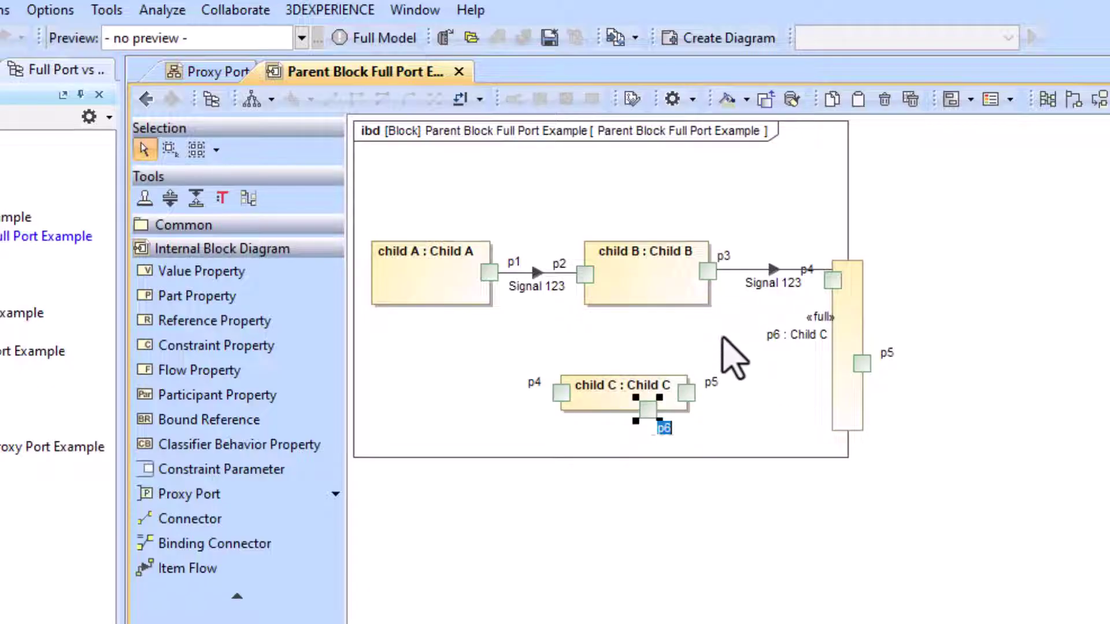
left_click(854, 327)
left_click(876, 338)
left_click(793, 411)
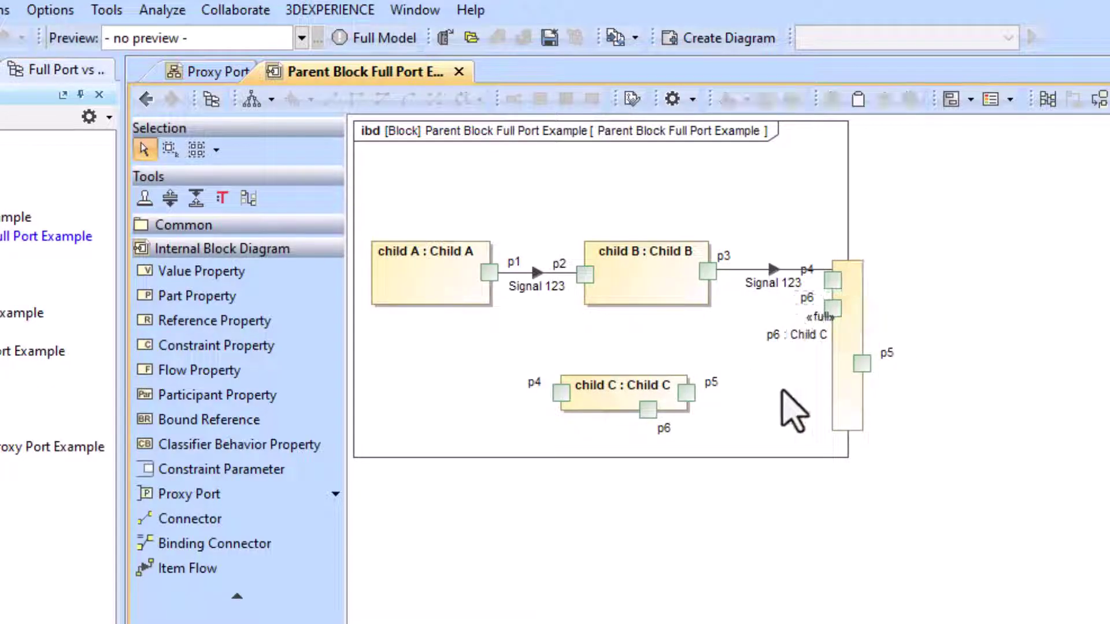
key("ctrl+z")
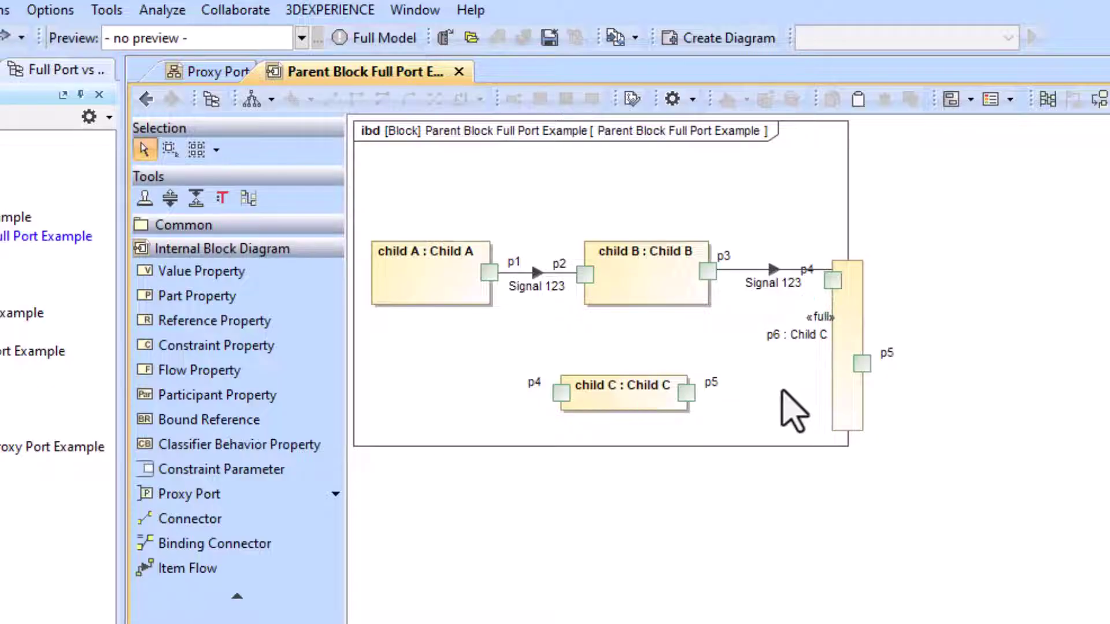
Step: Remove the nested ports p4 and p5 from the full port p6 in the diagram and shrink p6 to a small square
left_click_drag(832, 280, 832, 396)
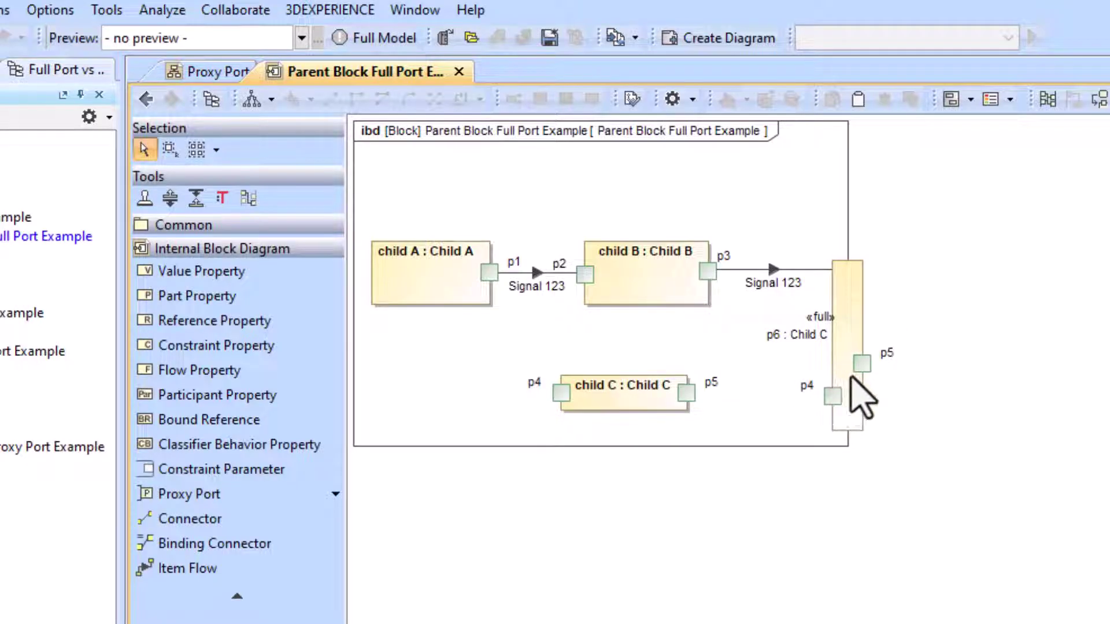
left_click(833, 396)
key("Delete")
left_click(862, 366)
key("Delete")
left_click(841, 347)
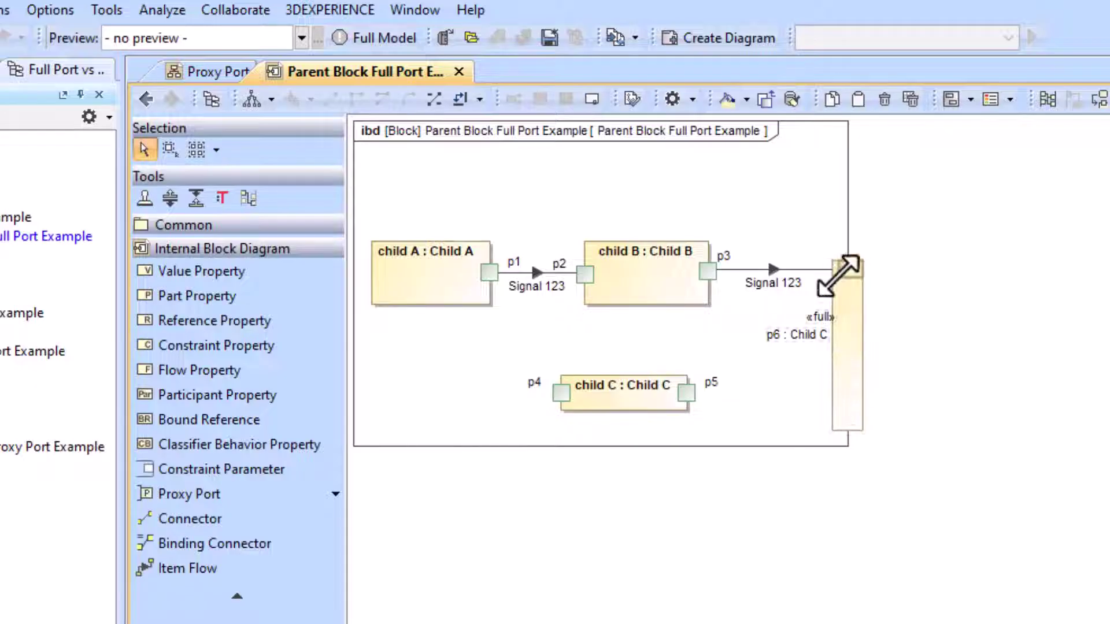
left_click_drag(850, 293, 852, 286)
left_click(833, 334)
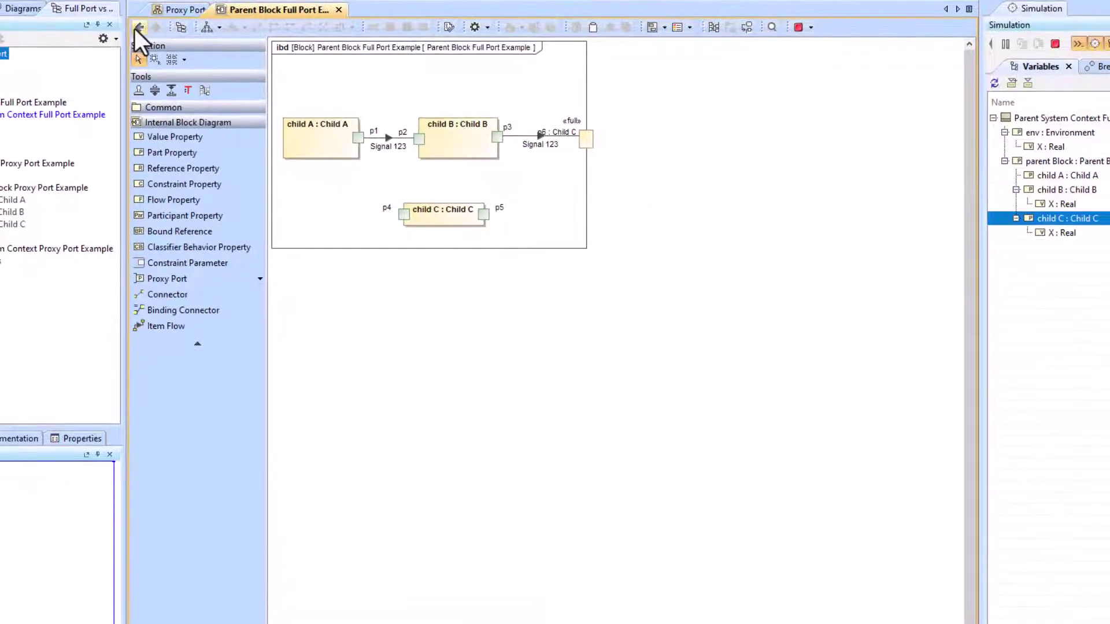
Step: Return to the Full Port diagram and open the Child C activity diagram from it
left_click(145, 97)
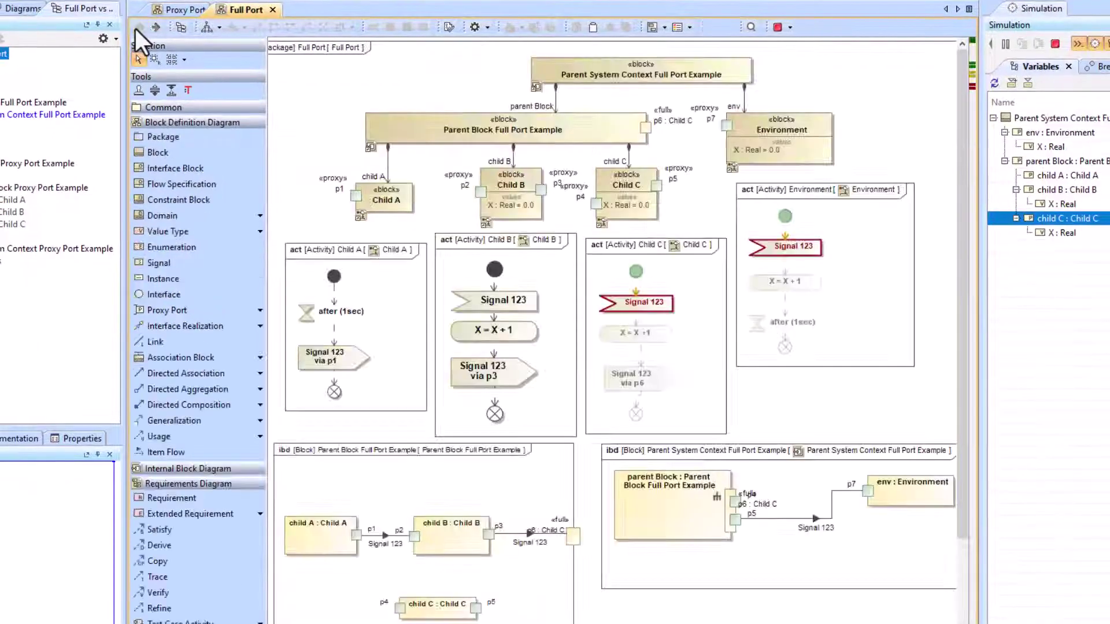
left_click(638, 382)
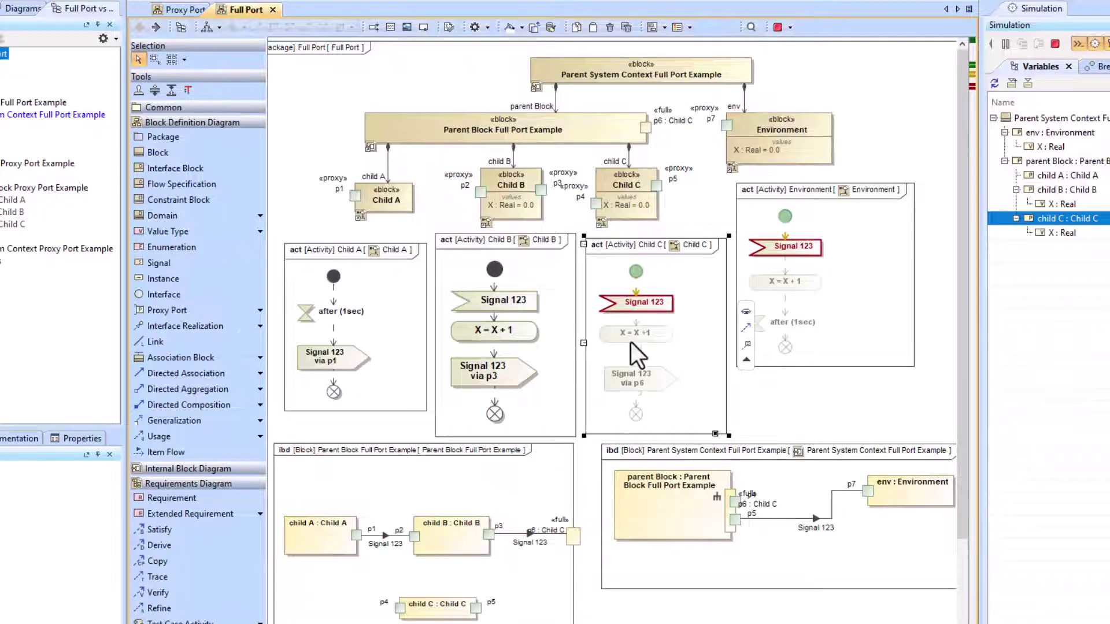
double_click(668, 382)
Step: Try deleting the Signal 123 send action from the Child C activity without joining its control flows
left_click(315, 174)
key("Delete")
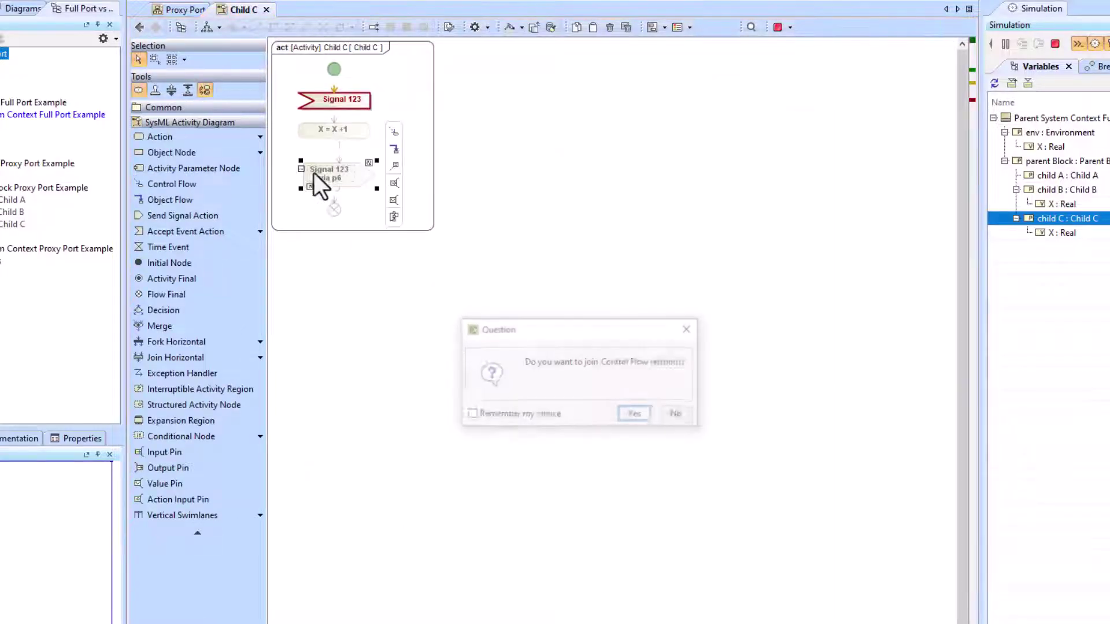
left_click(681, 415)
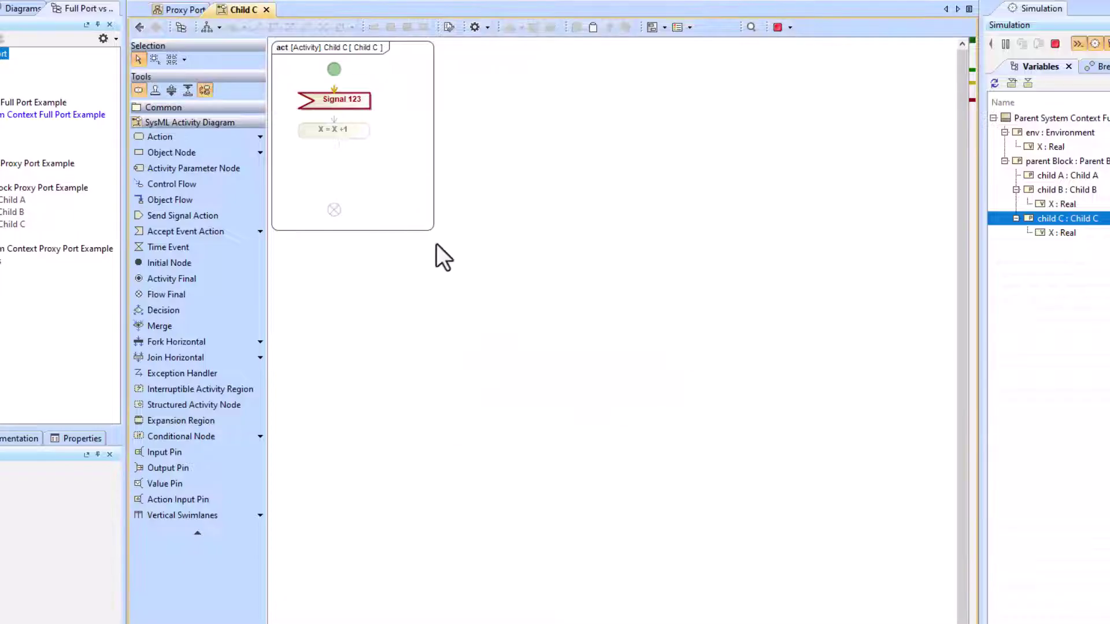
Step: Set the On Port property of the Signal 123 send action in the Child C activity to p5
double_click(339, 180)
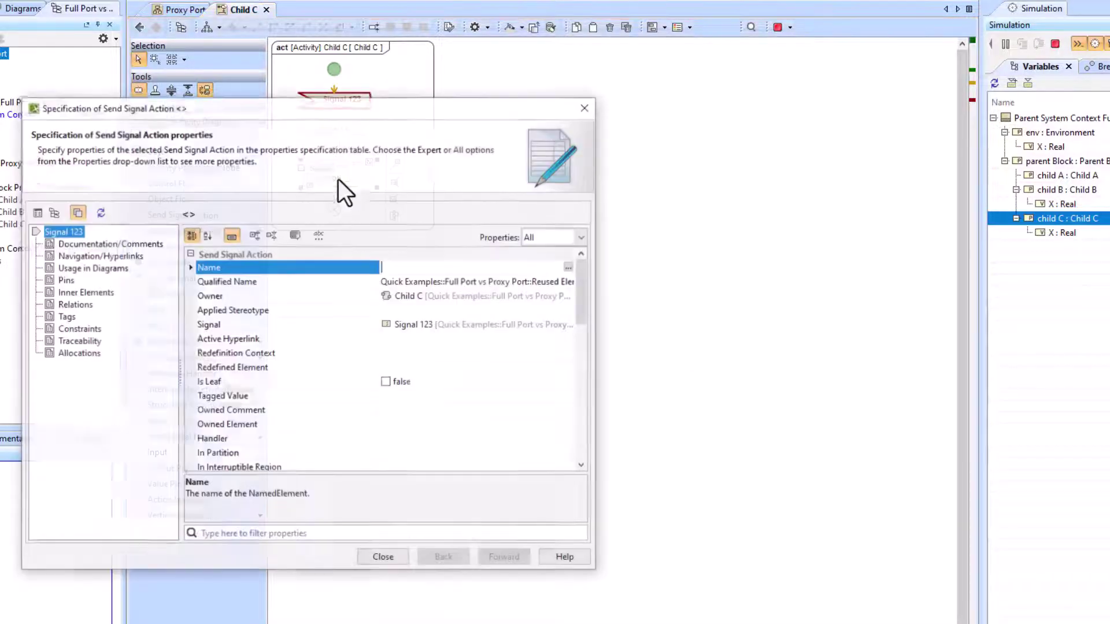
scroll(428, 380, "down", 5)
scroll(426, 379, "down", 5)
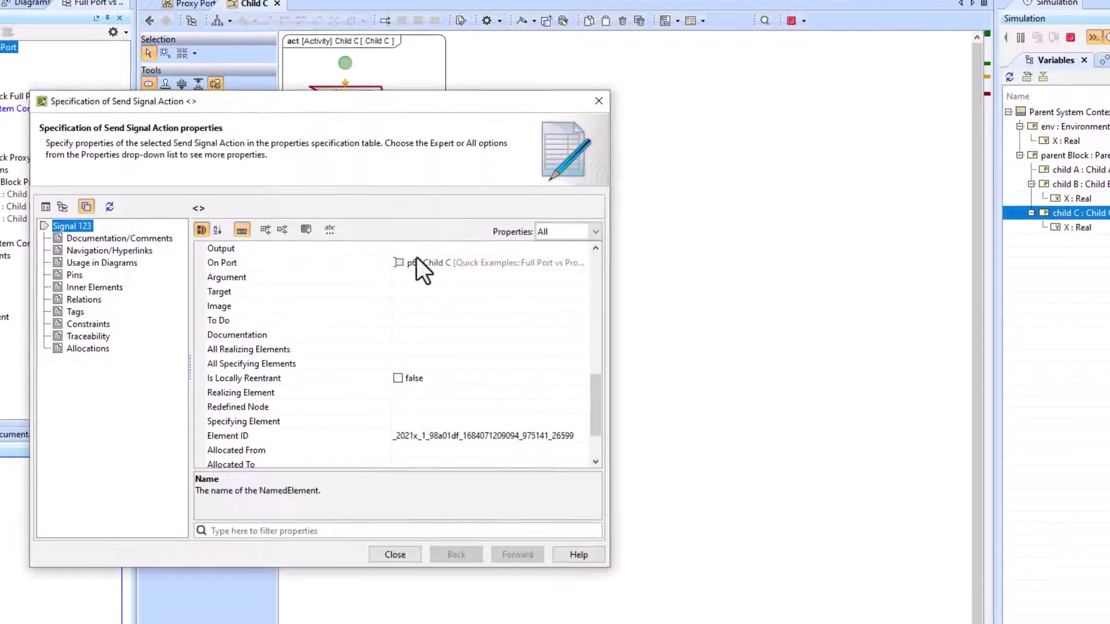
left_click(416, 267)
left_click(569, 267)
type("p5")
left_click(293, 343)
left_click(514, 599)
left_click(524, 515)
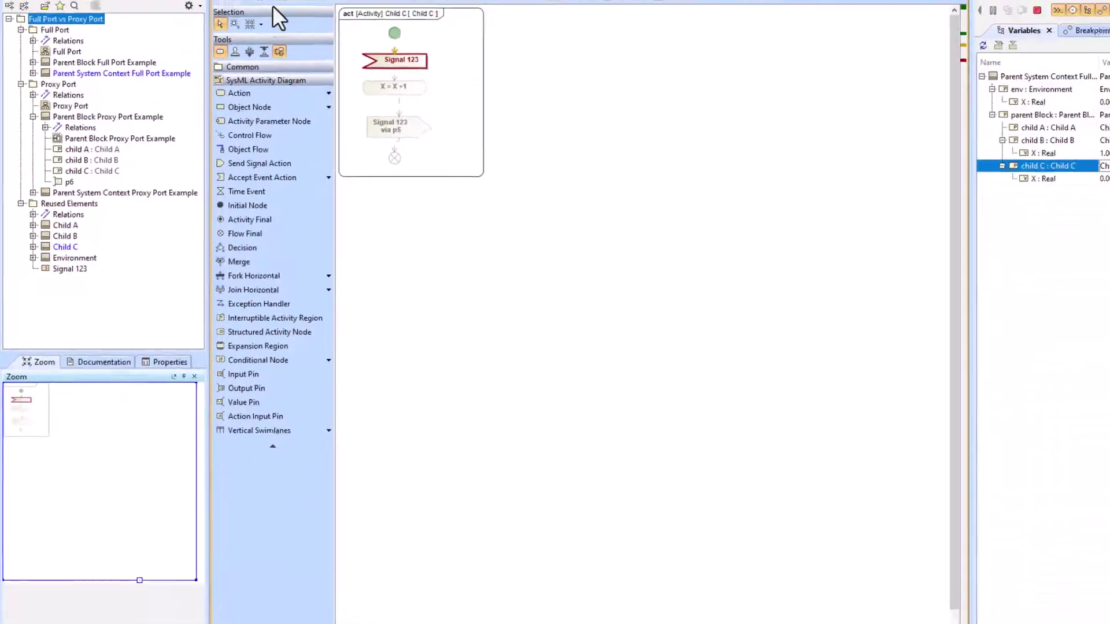
Step: Terminate the running simulation and launch a new one for the Parent System Context Full Port Example block in the Full Port diagram
left_click(710, 23)
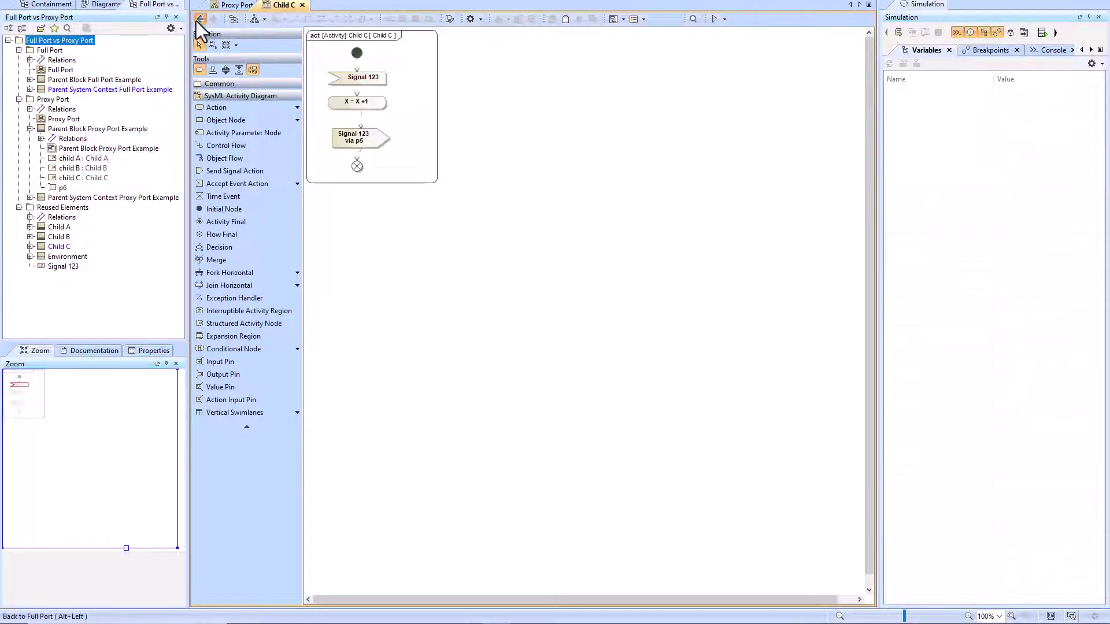
left_click(200, 20)
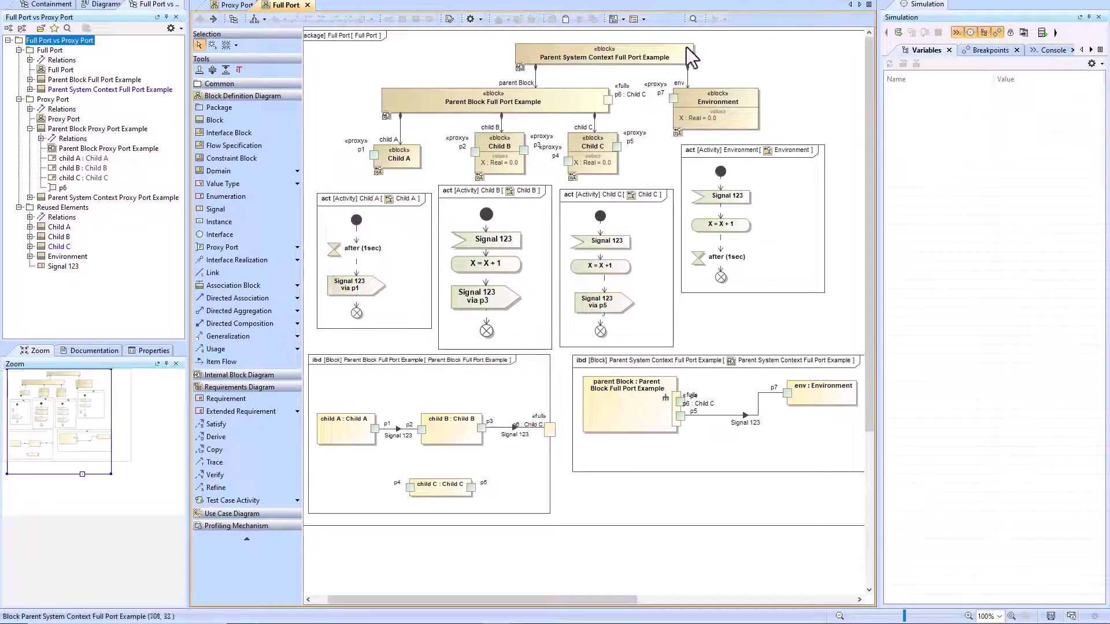
left_click(630, 49)
left_click(712, 19)
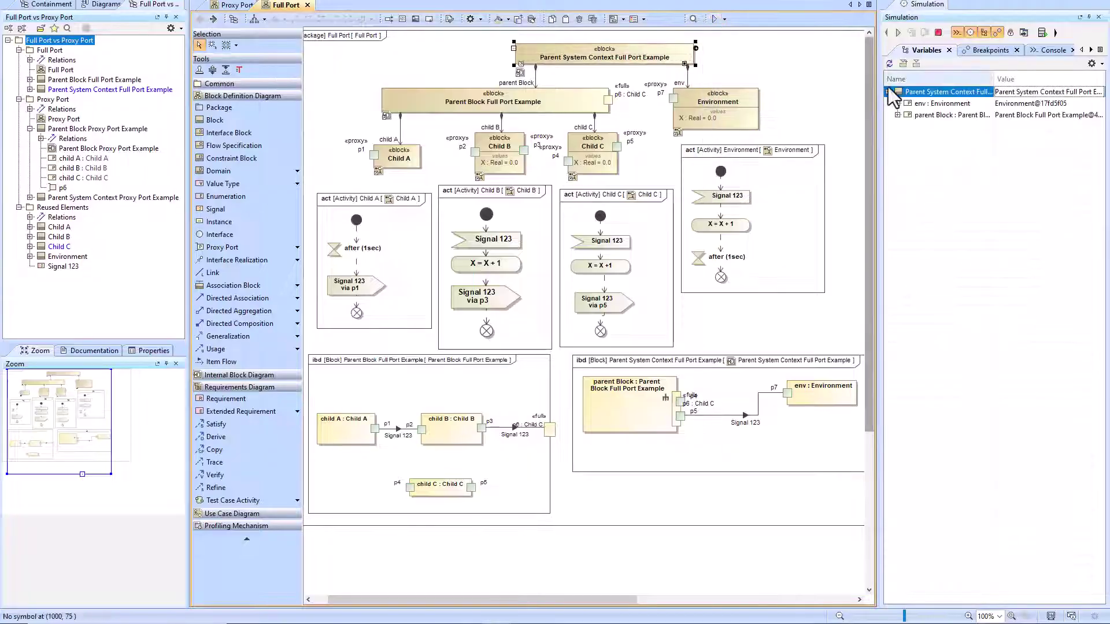
Step: Expand the environment, parent block, child B and child C variables and start the simulation's execution
left_click(897, 102)
left_click(897, 126)
left_click(906, 150)
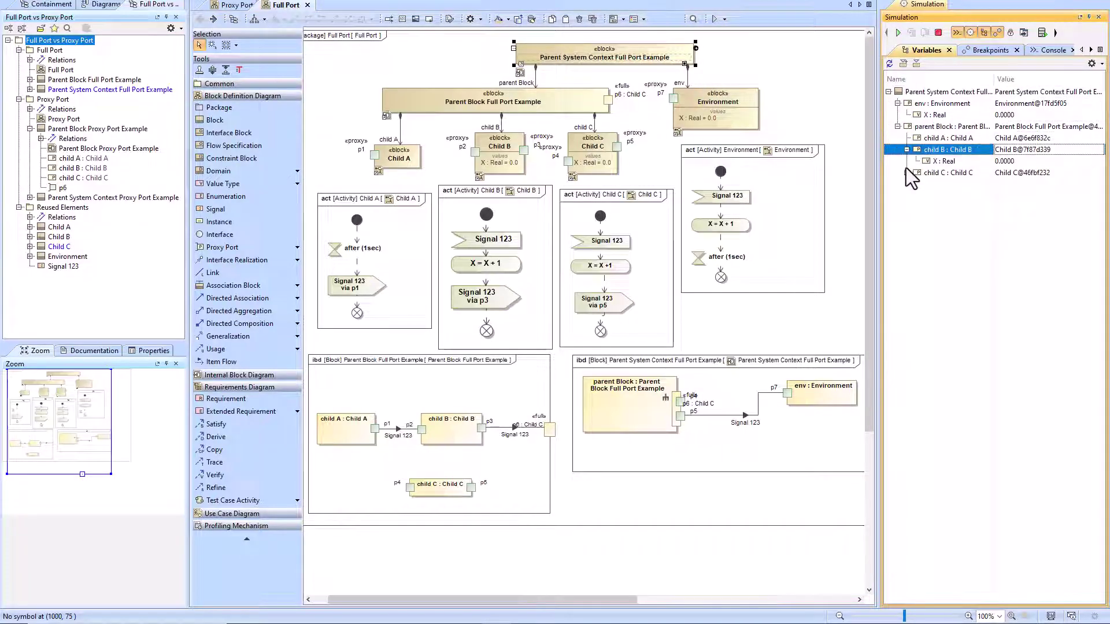
left_click(906, 173)
left_click(898, 33)
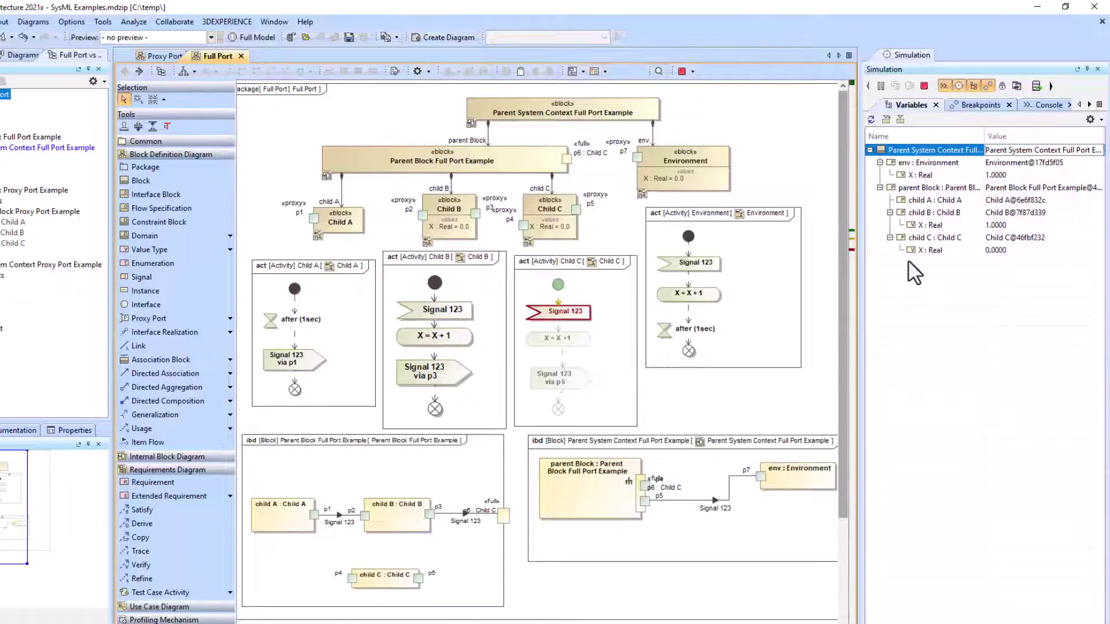
Step: Show the ports among the simulation variables and compare the X value of child C with that of the full port p6
left_click(1005, 251)
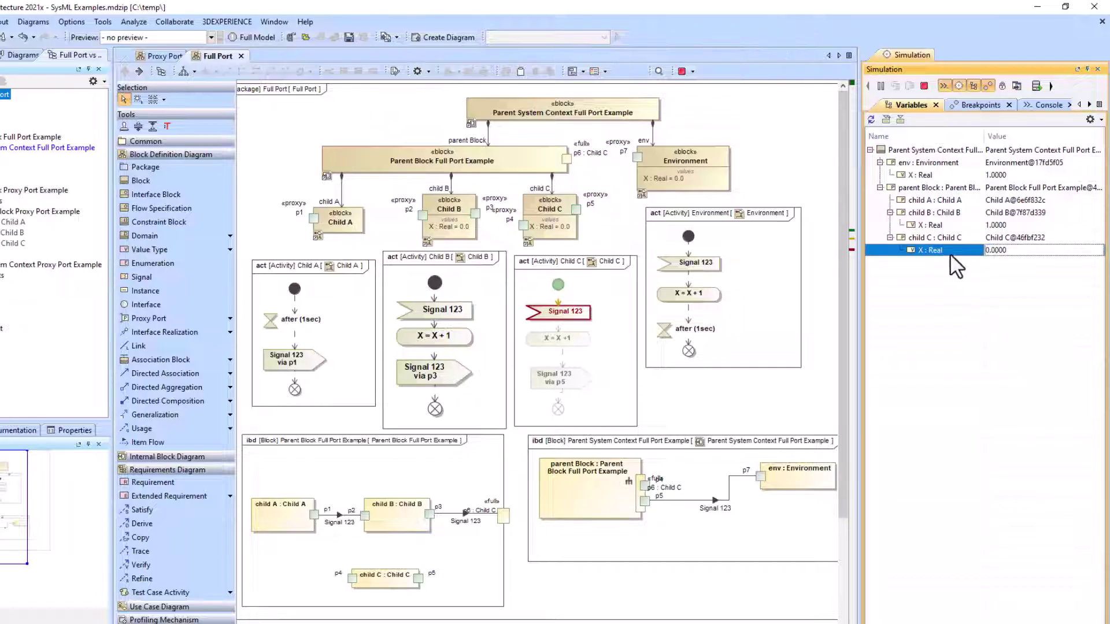
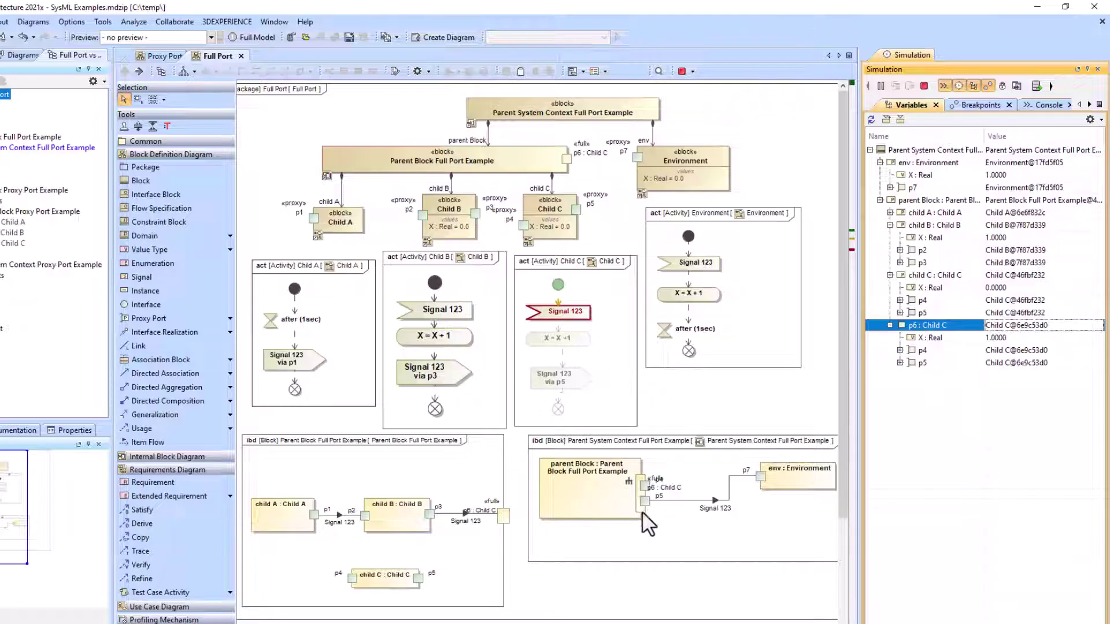
left_click(999, 337)
left_click(928, 339)
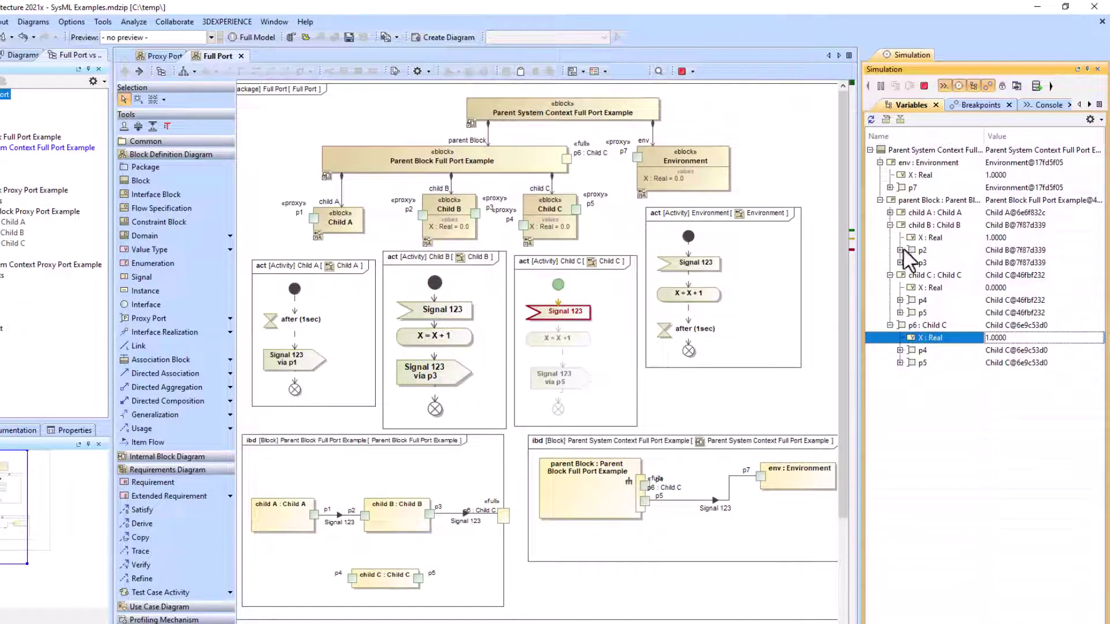
left_click(919, 275)
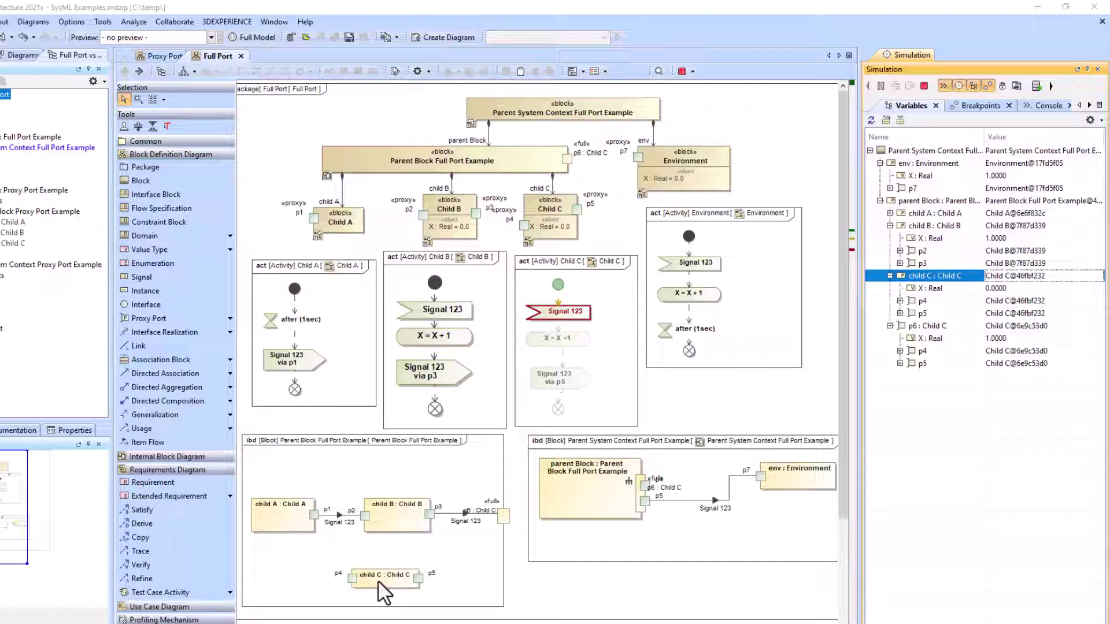
Step: Terminate the simulation, connect child B's p3 to child C's p4 in the Parent Block internal block diagram, and realize the Signal 123 item flow
left_click(681, 71)
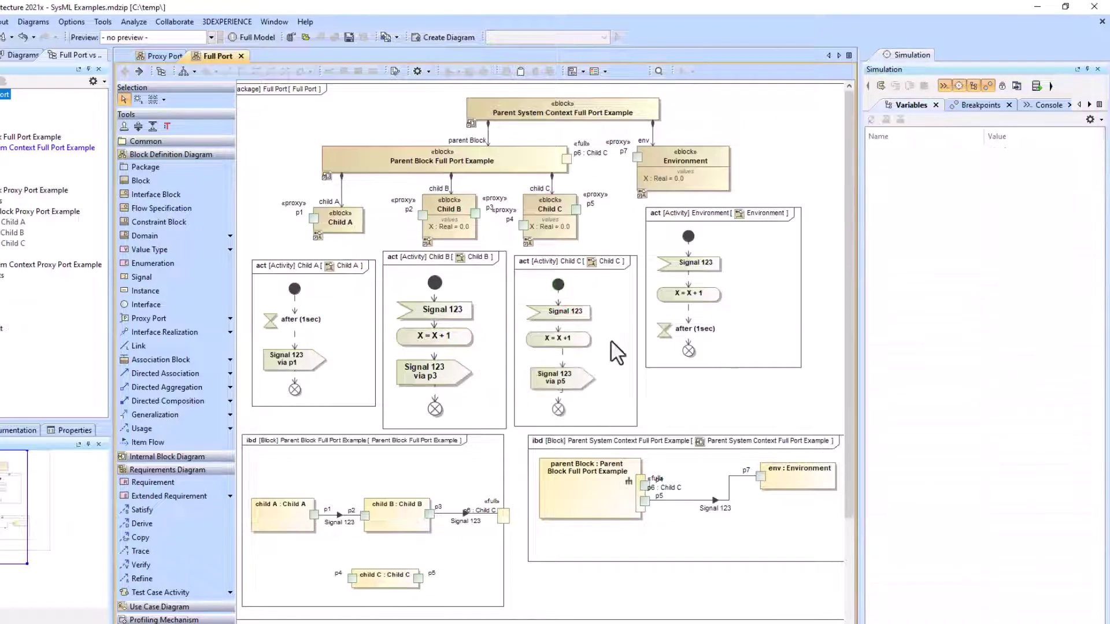
double_click(458, 521)
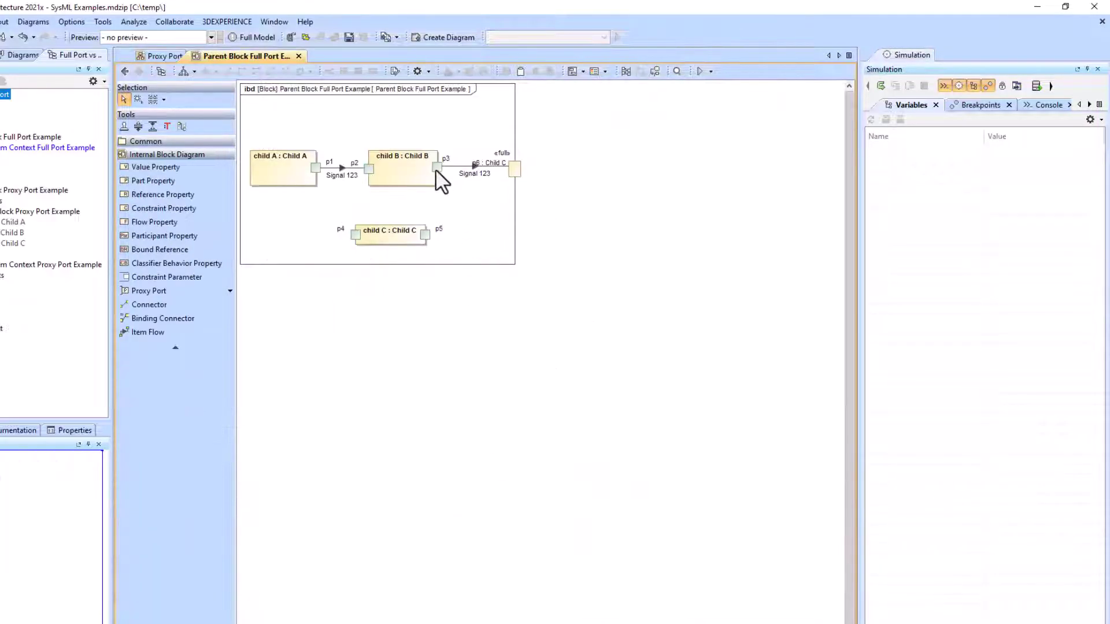
left_click_drag(475, 165, 356, 234)
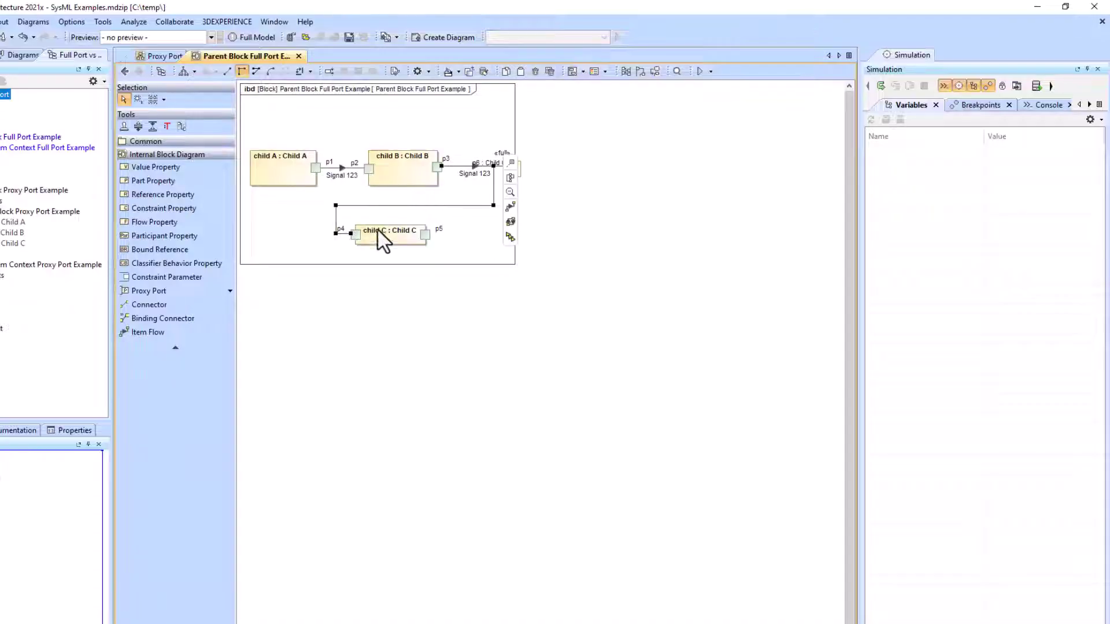
left_click(507, 222)
left_click(237, 339)
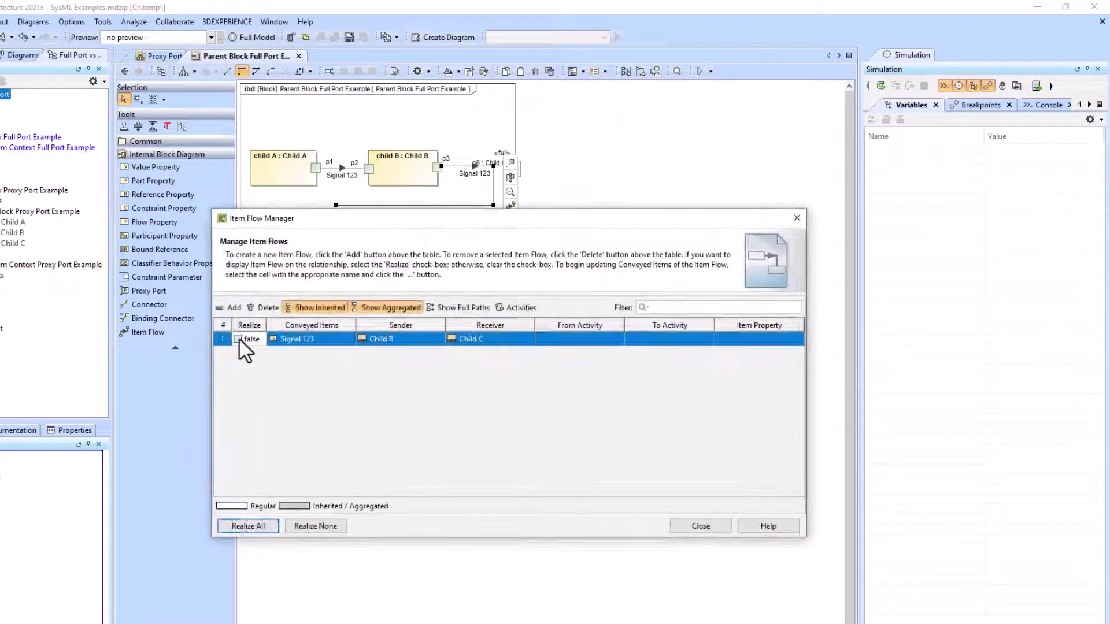
left_click(700, 526)
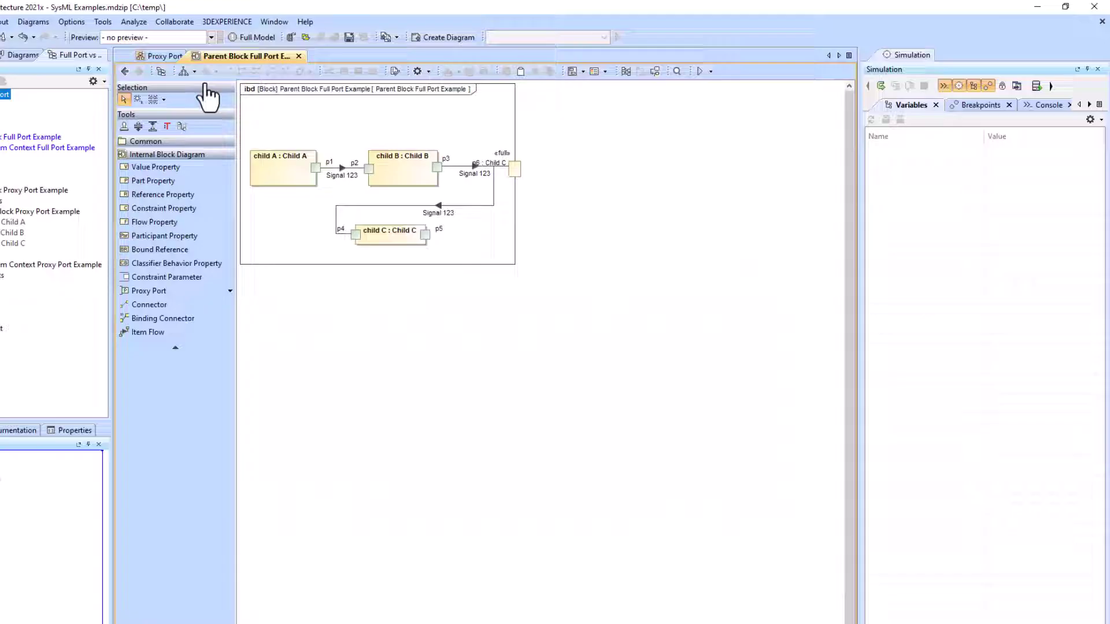
Step: Simulate the Parent System Context Full Port Example block from the Full Port diagram and compare the X values of child C and p6
left_click(124, 71)
left_click(646, 113)
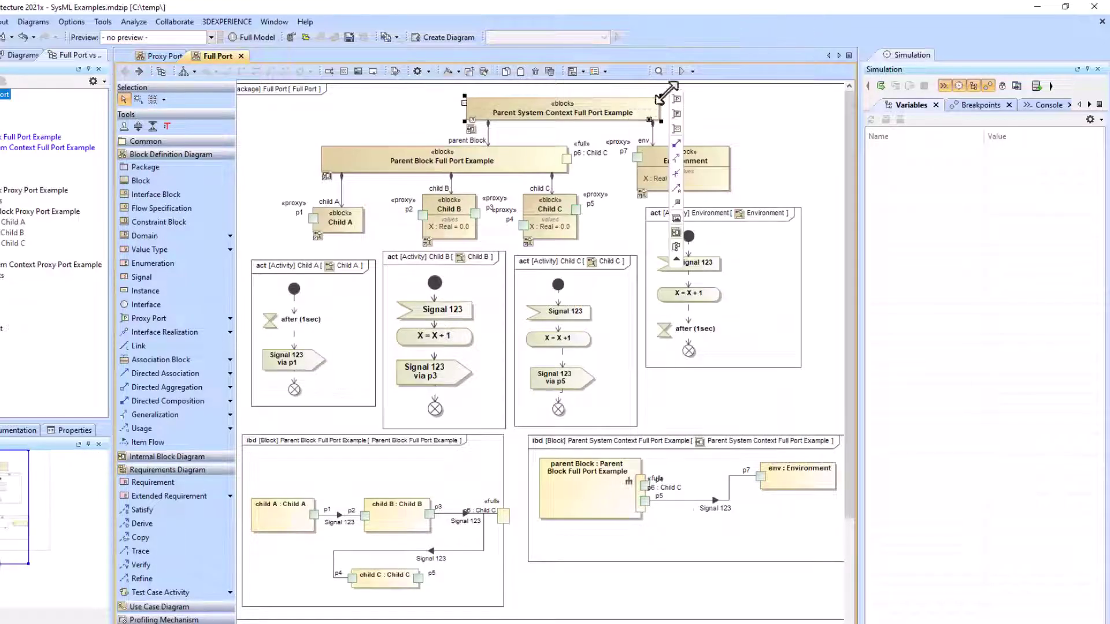
left_click(680, 70)
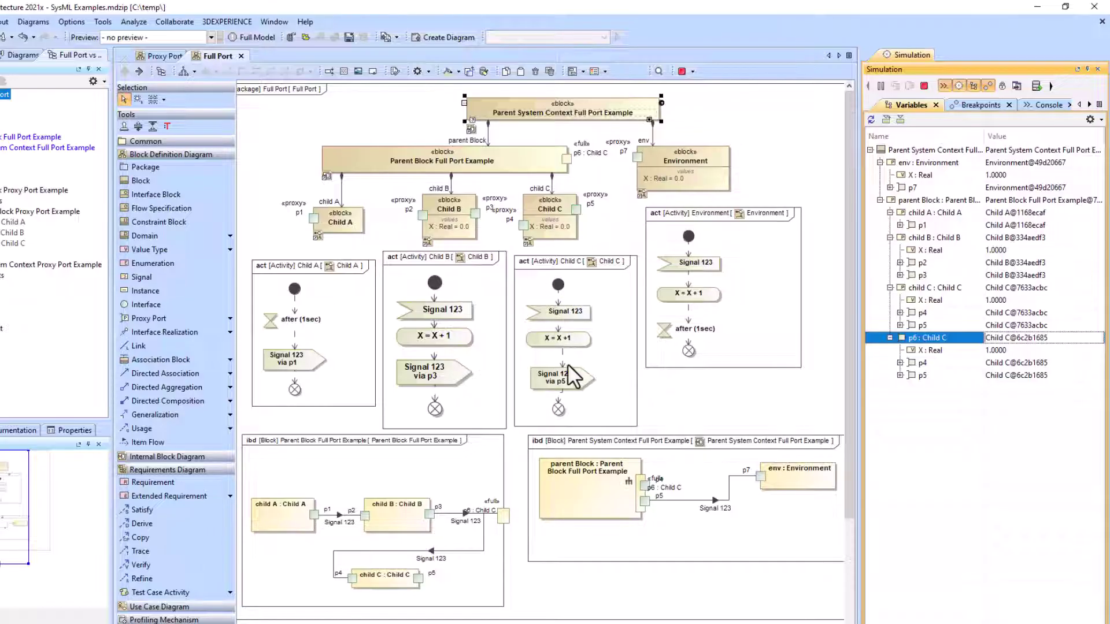
left_click(932, 350)
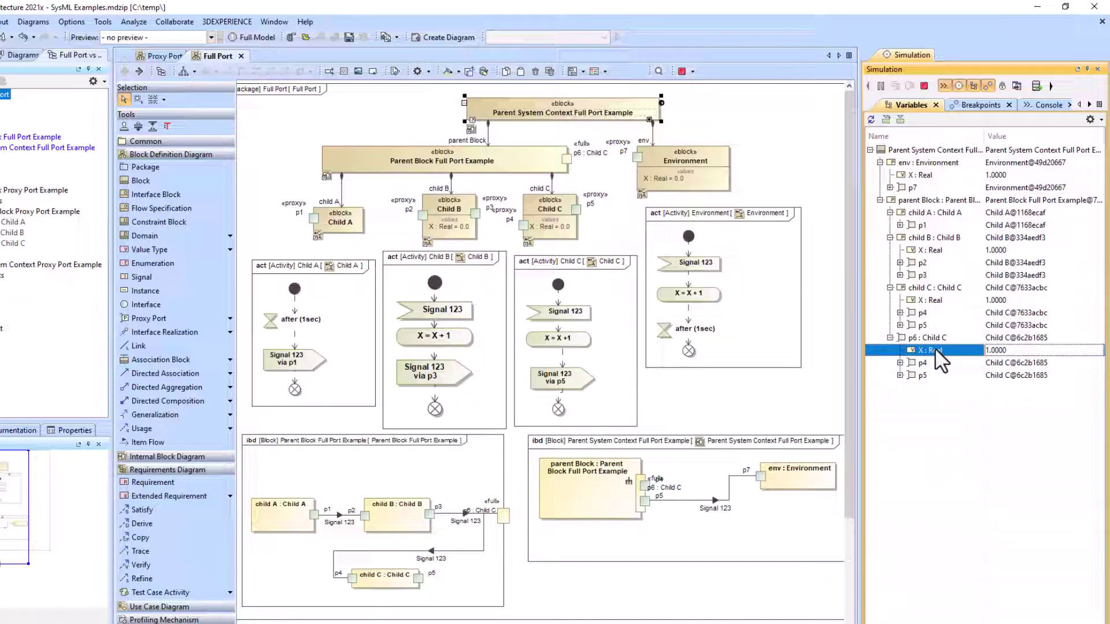
left_click(930, 300)
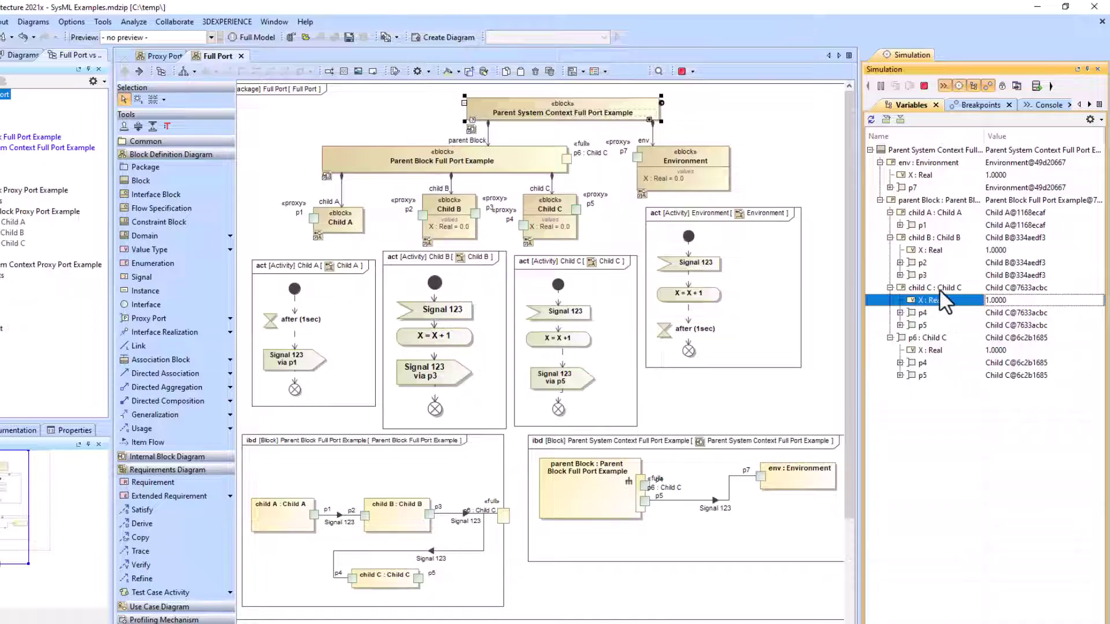
left_click(933, 350)
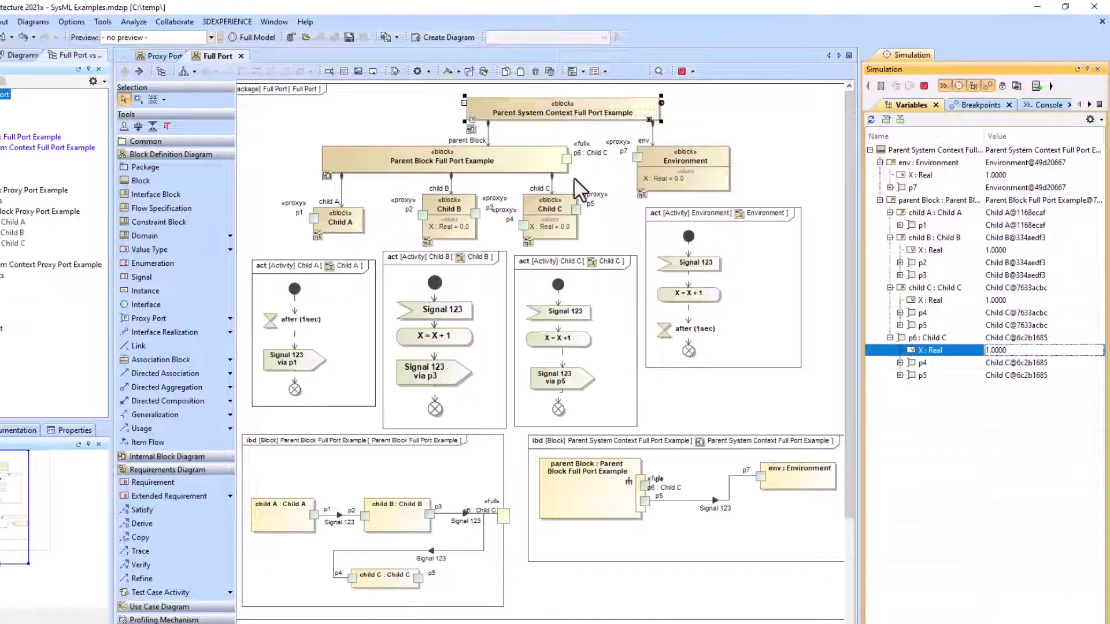
Step: Delete the child C composition between Parent Block Full Port Example and the Child C block from the model
left_click(552, 181)
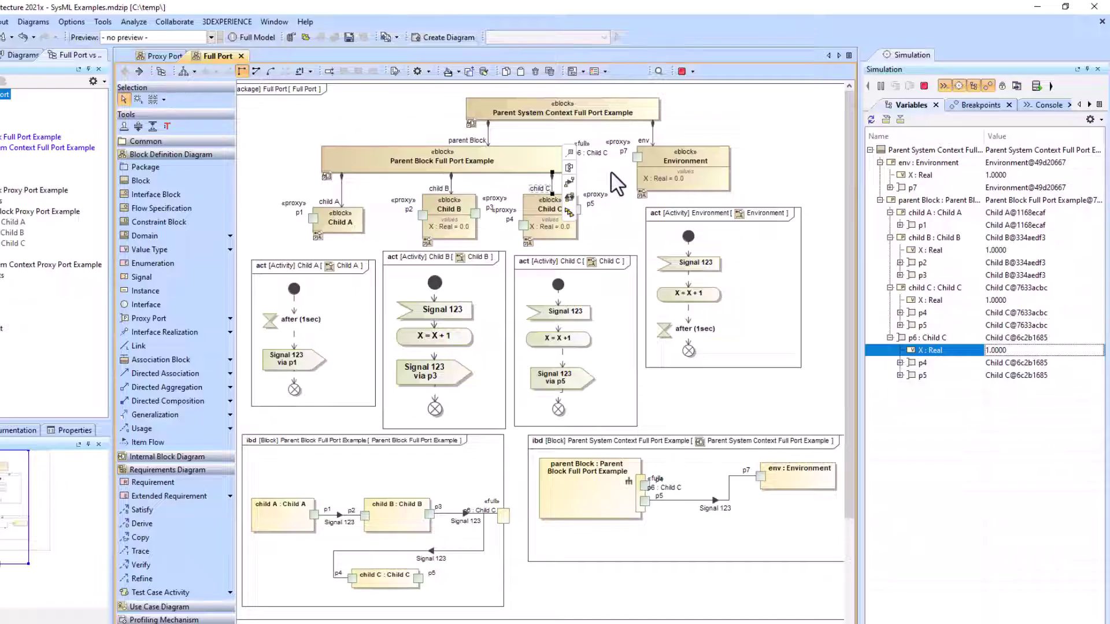
key("Delete")
left_click(580, 410)
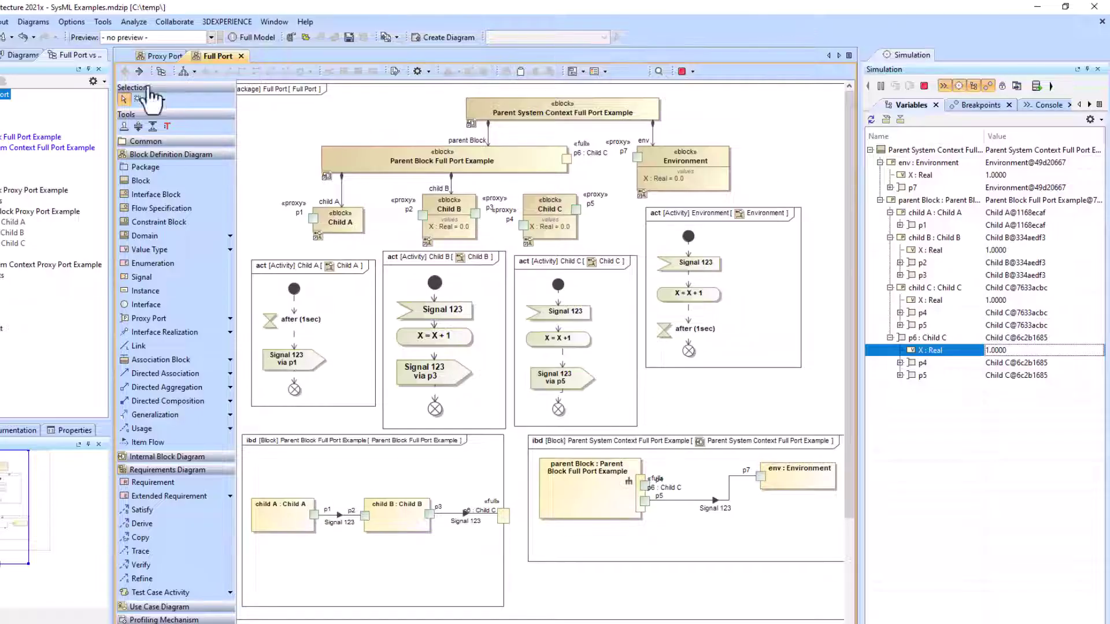
Step: Run a new simulation of the Parent System Context Full Port Example block and expand the environment, parent block and p6 variables
left_click(681, 71)
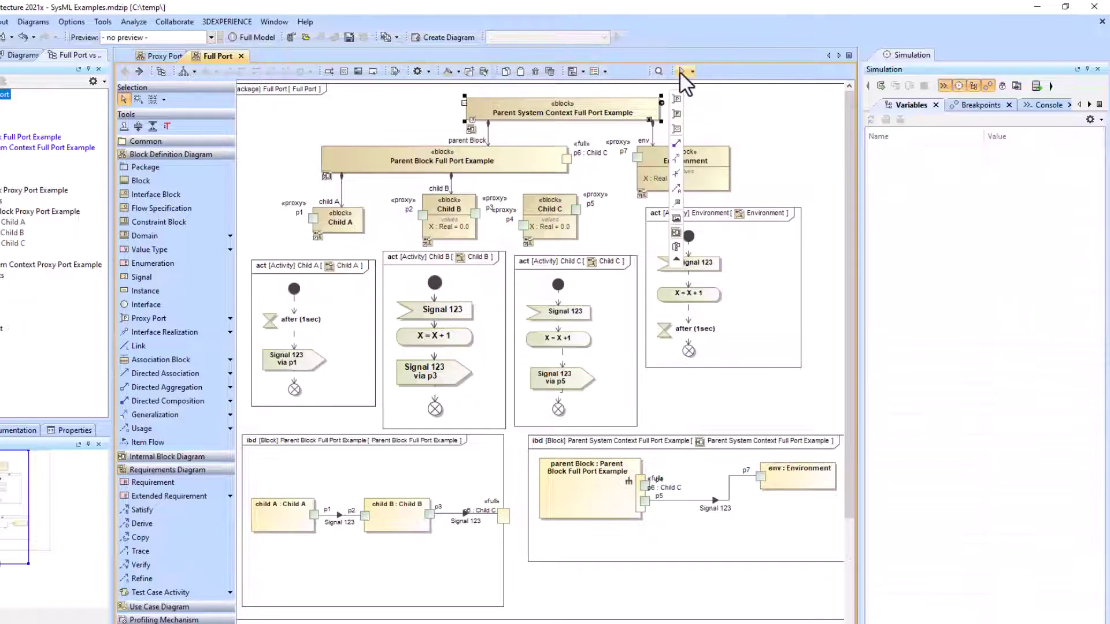
left_click(880, 85)
left_click(880, 163)
left_click(879, 201)
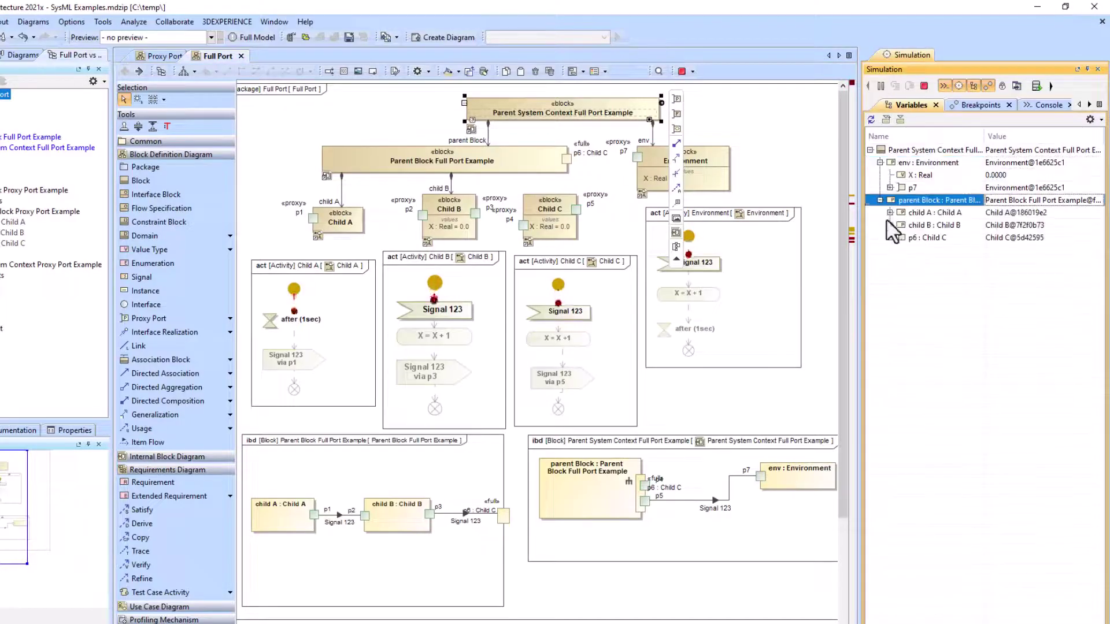
left_click(890, 238)
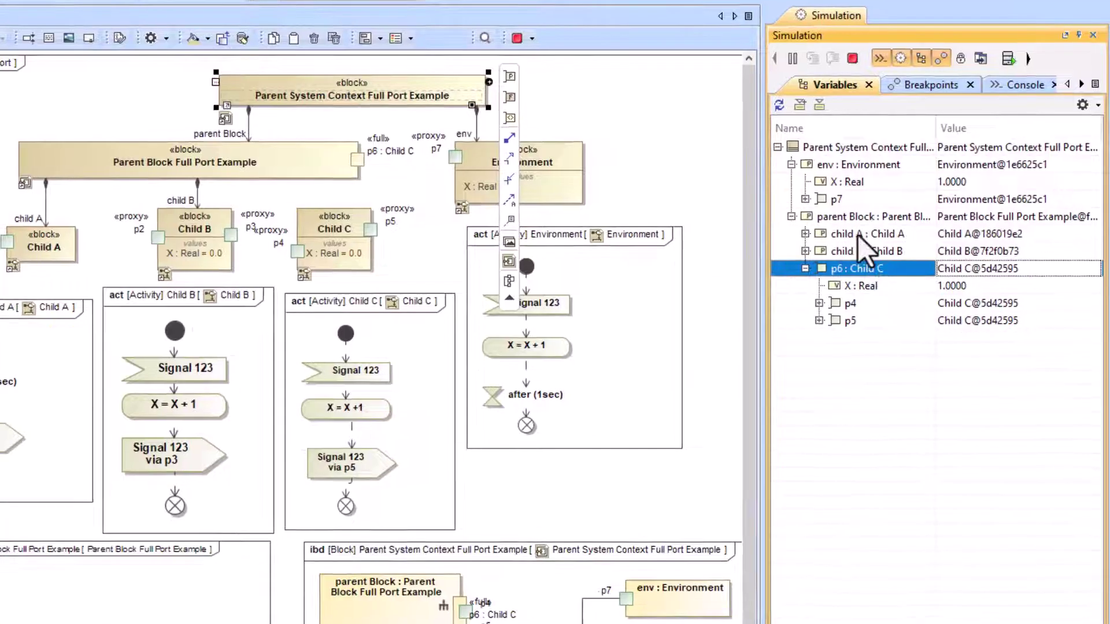
Step: Review child A and child B among the simulation variables, hide the ports, and expand child B under the parent block
left_click(858, 234)
left_click(858, 251)
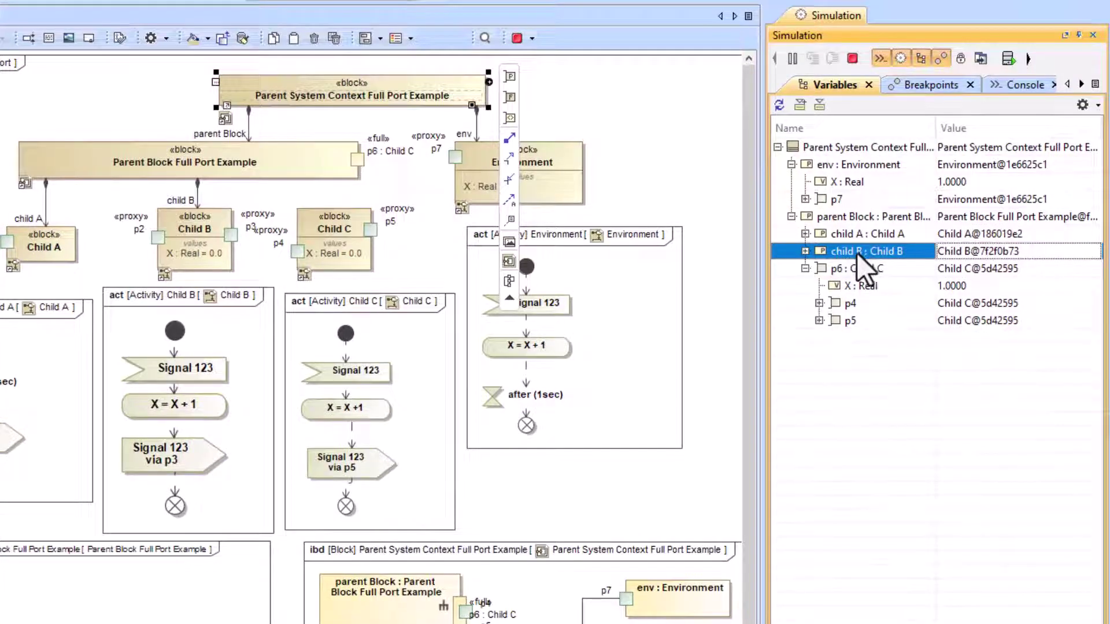
left_click(1083, 105)
left_click(1013, 170)
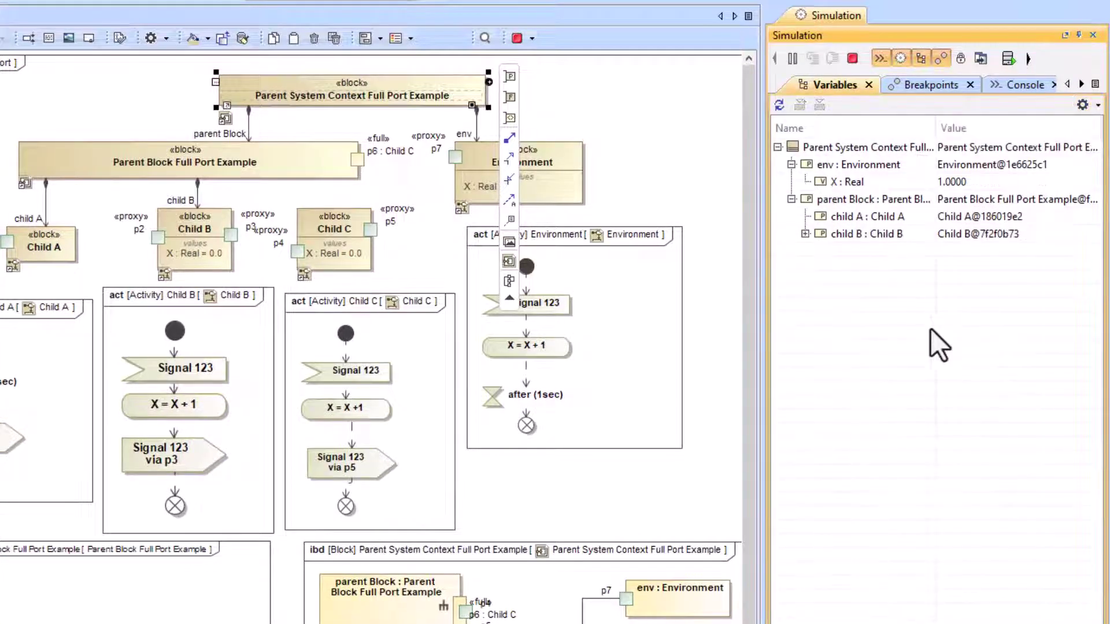
left_click(805, 234)
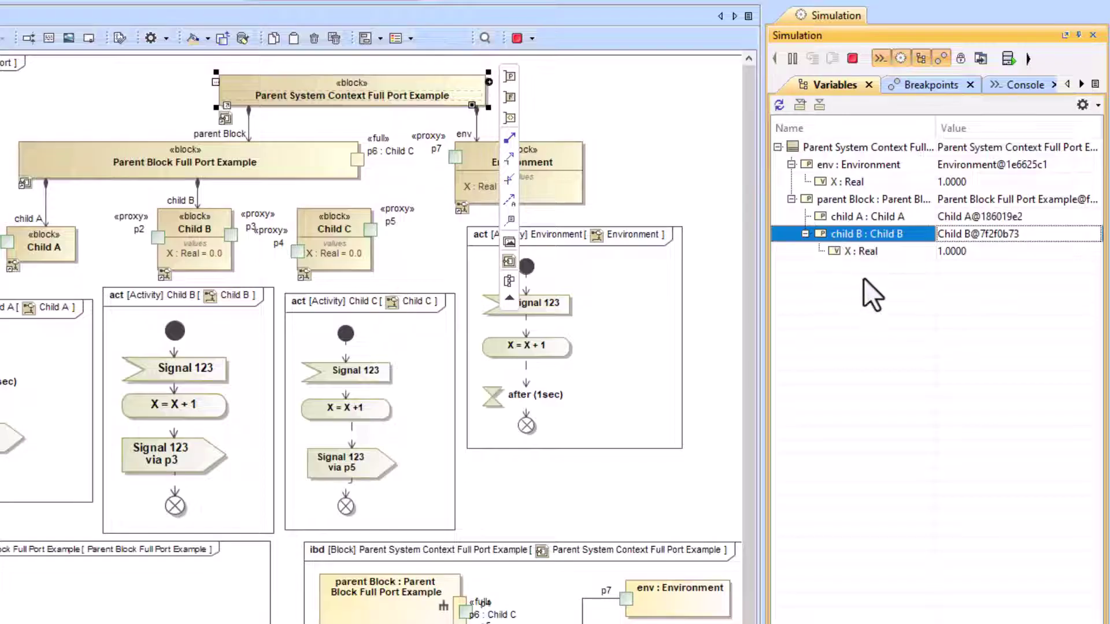
left_click(832, 200)
Step: Show the ports among the simulation variables again and expand p6 and its nested p4 ports several levels deep
left_click(1084, 104)
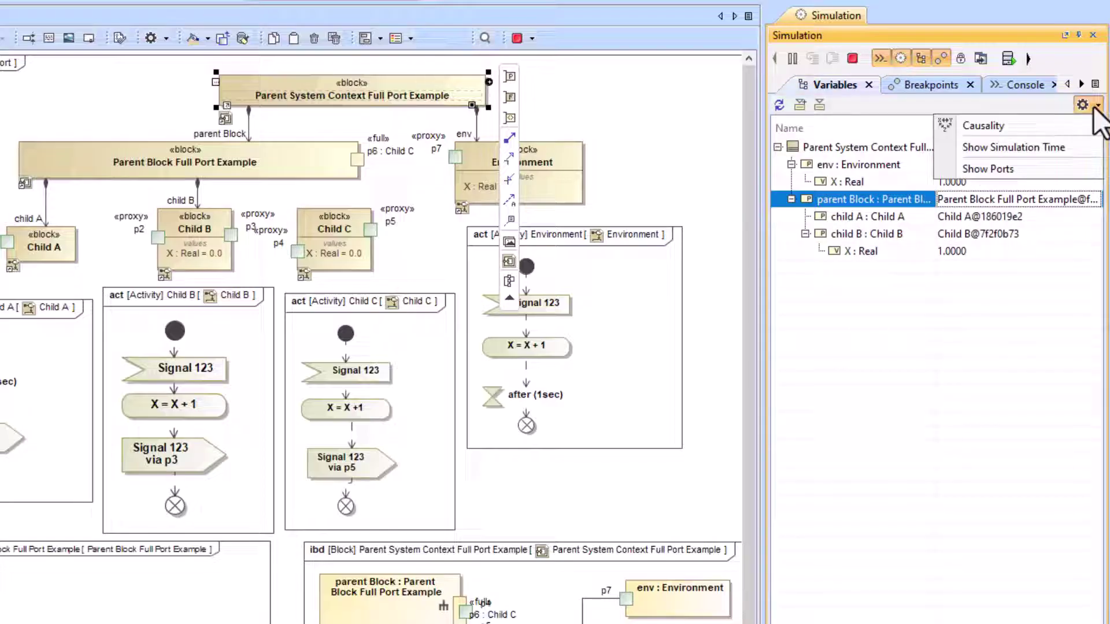
left_click(1022, 171)
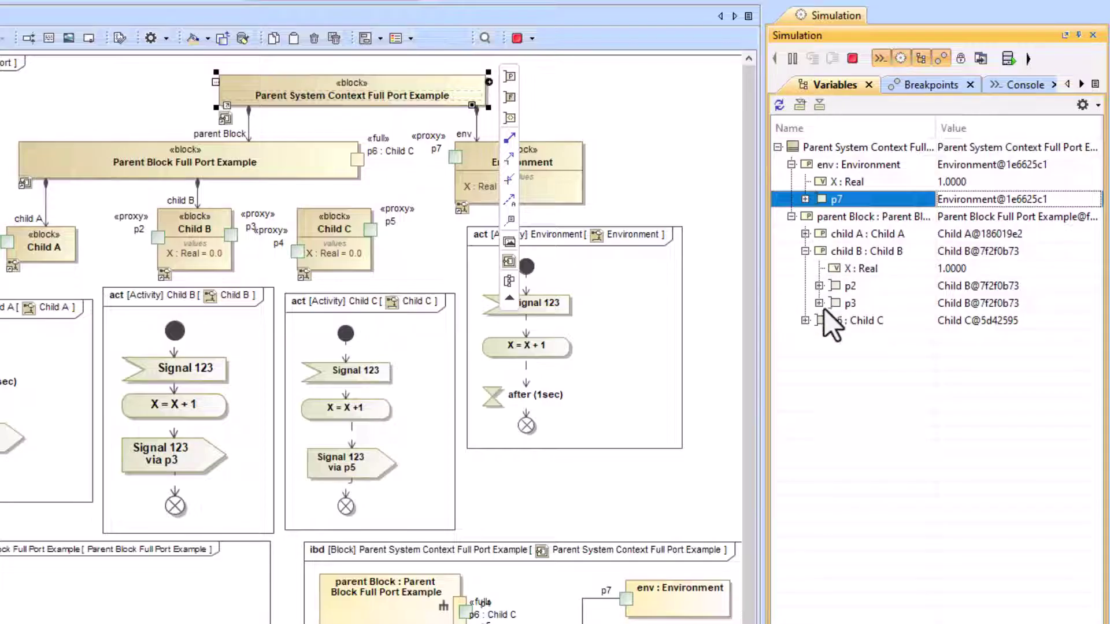
left_click(805, 320)
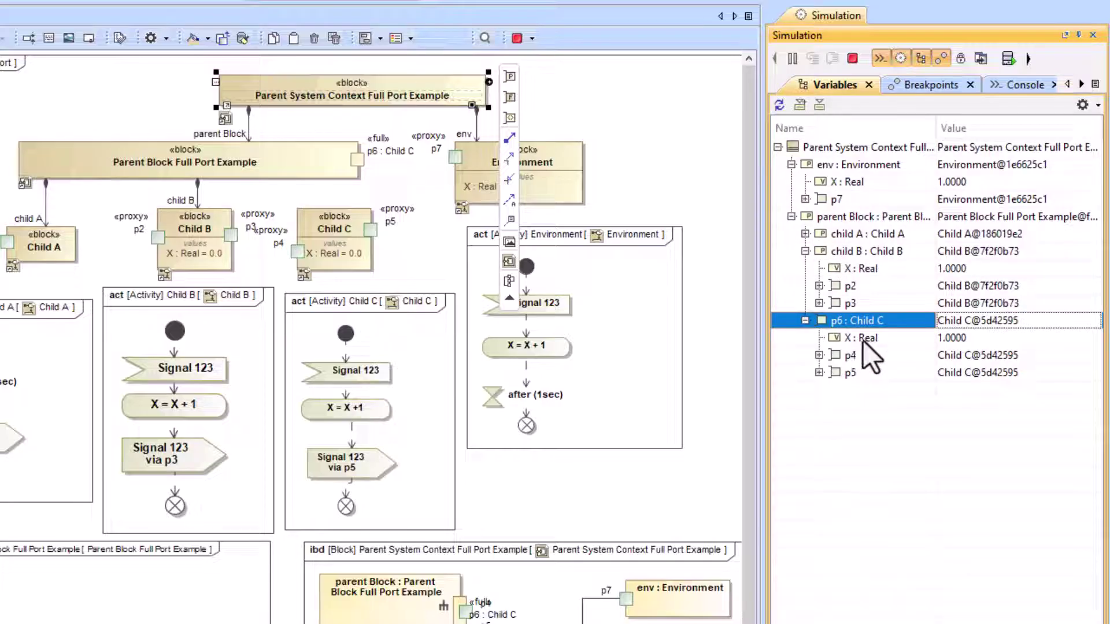
left_click(819, 355)
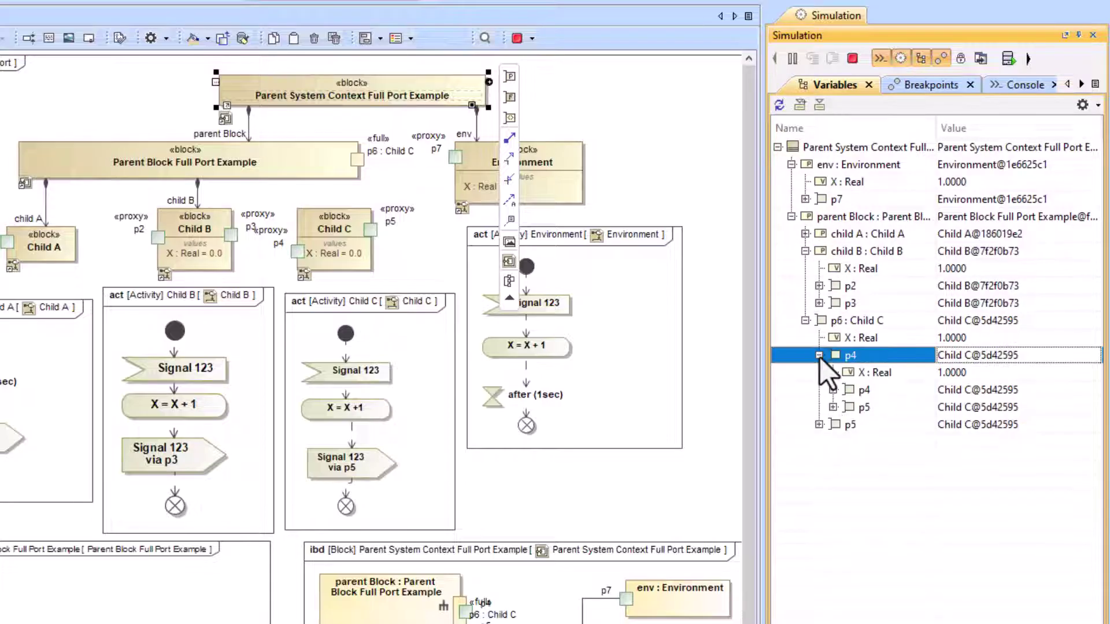
left_click(833, 390)
left_click(847, 424)
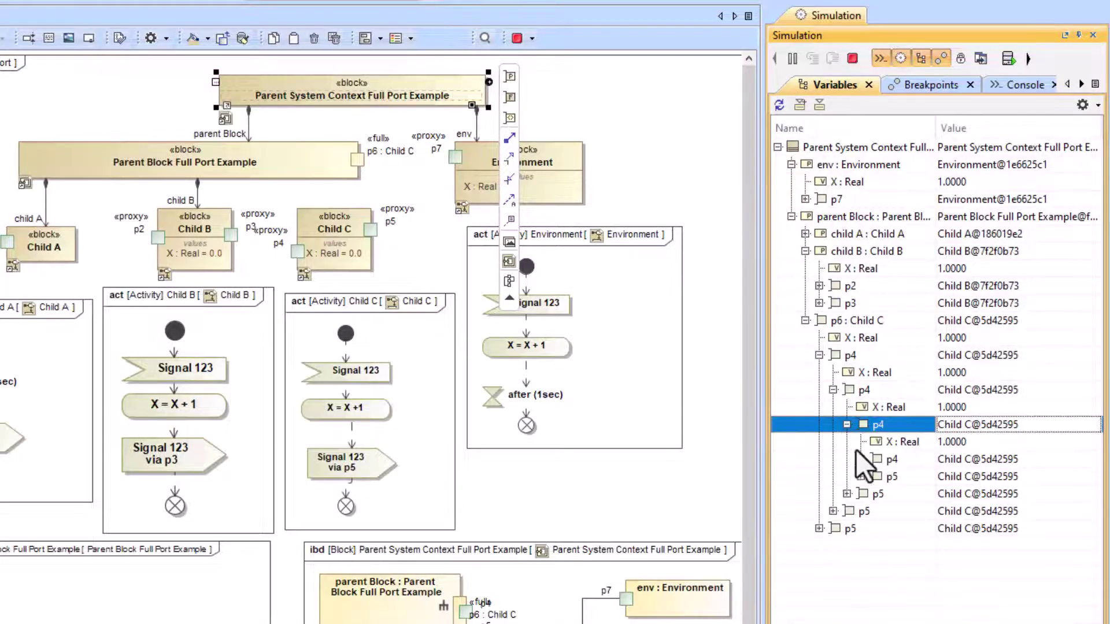
left_click(861, 459)
left_click(874, 493)
left_click(888, 529)
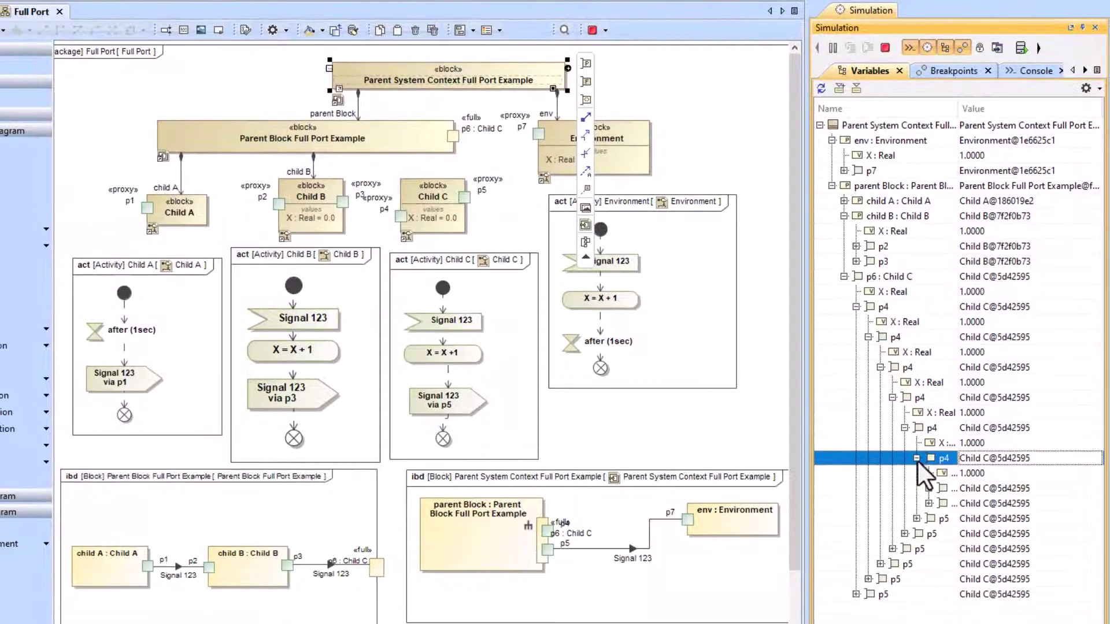
Step: Widen the variables' Name column, collapse the nested p4 ports and p6, and end the simulation
left_click_drag(959, 109, 993, 109)
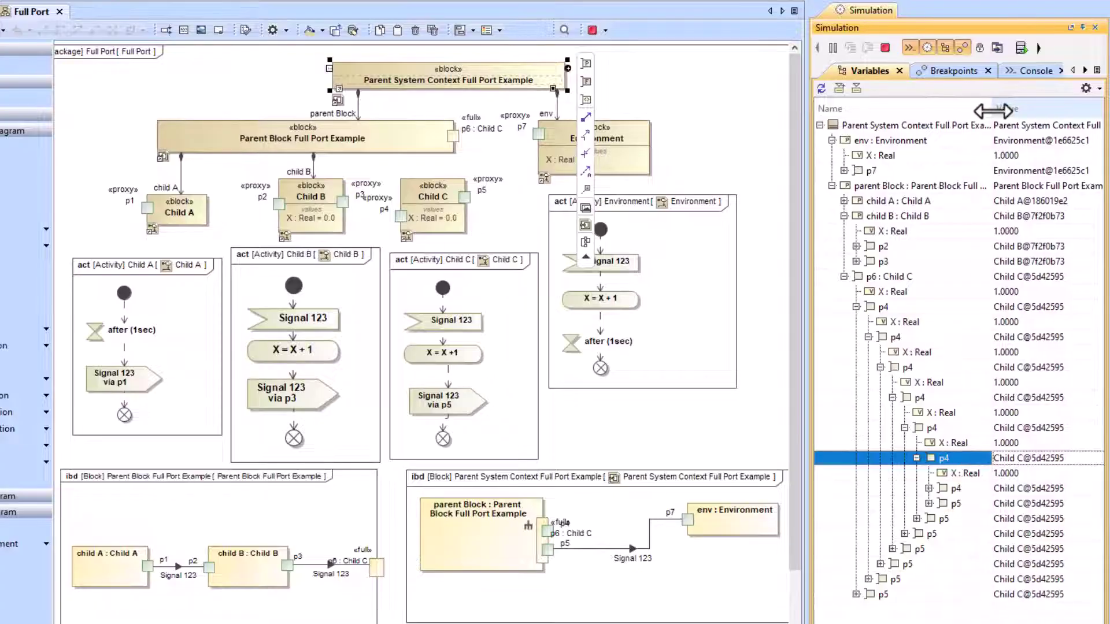
left_click(868, 337)
left_click(856, 307)
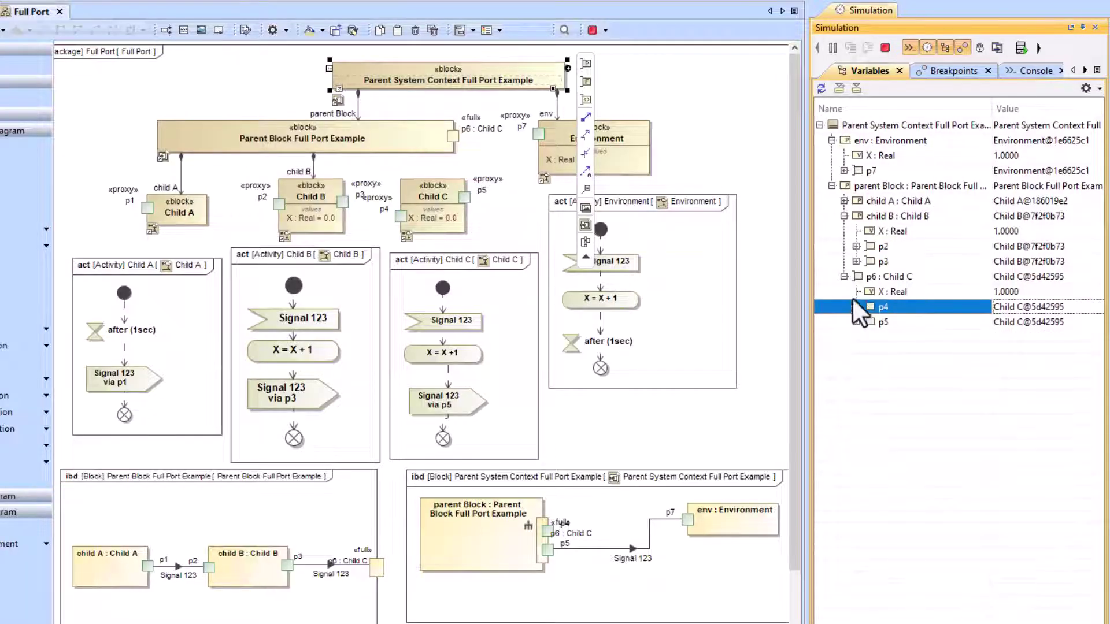
left_click(843, 276)
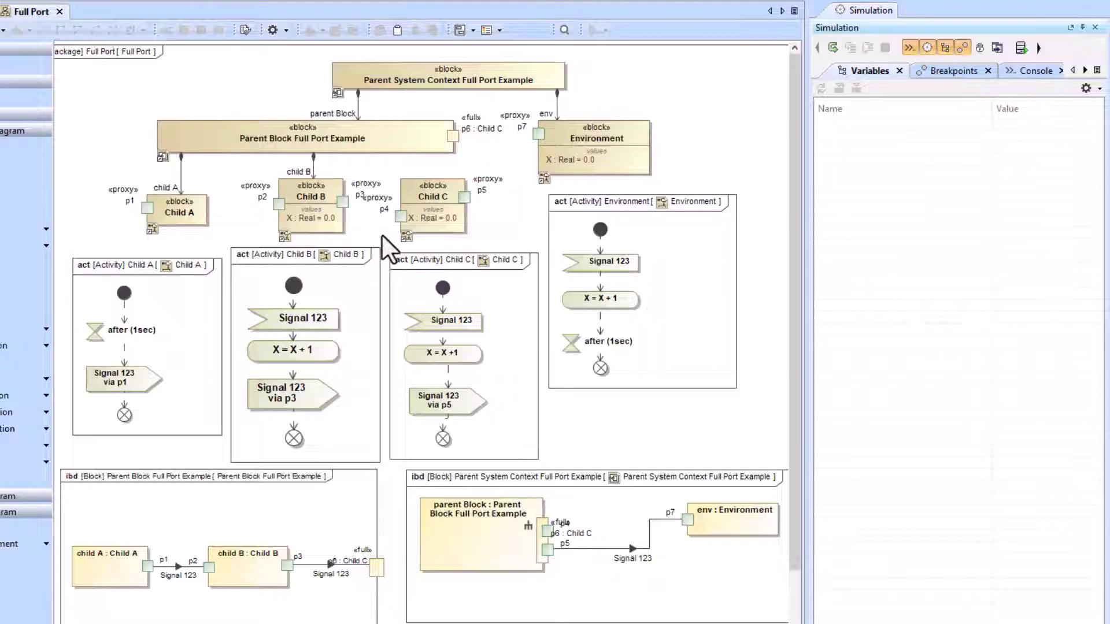
Step: Apply the mass rollup pattern recursively to the Parent System Context Full Port Example block, with subsetted properties set
left_click(490, 81)
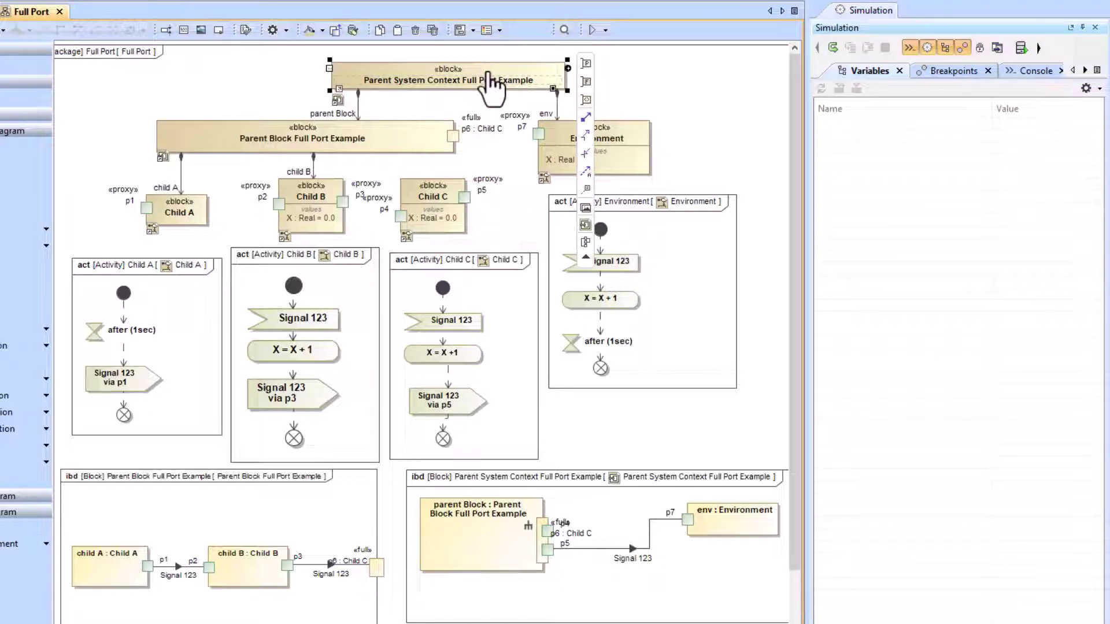
right_click(489, 72)
mouse_move(564, 262)
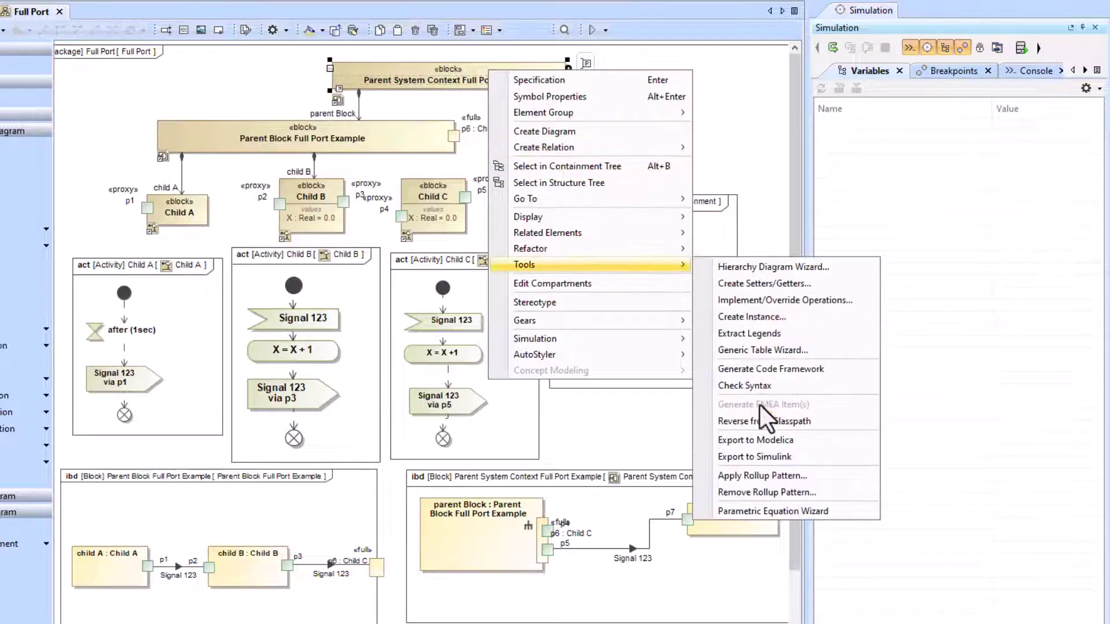
left_click(754, 480)
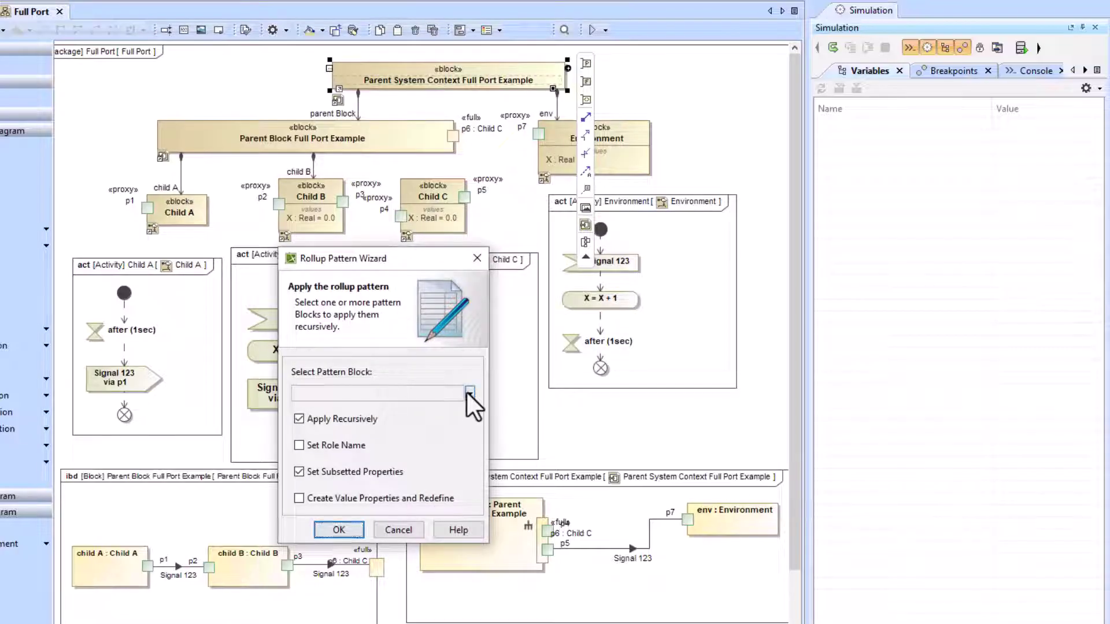
left_click(469, 391)
left_click(342, 459)
left_click(346, 528)
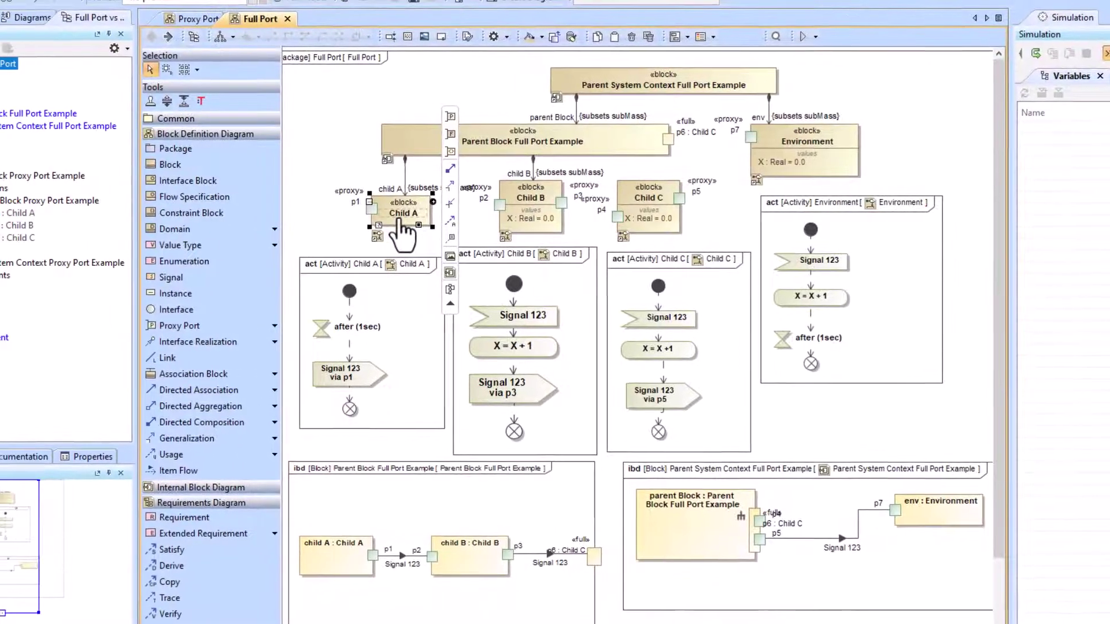
Step: Redefine the inherited mass attribute of the Child A block with a default value of 10.0
double_click(179, 209)
left_click(87, 344)
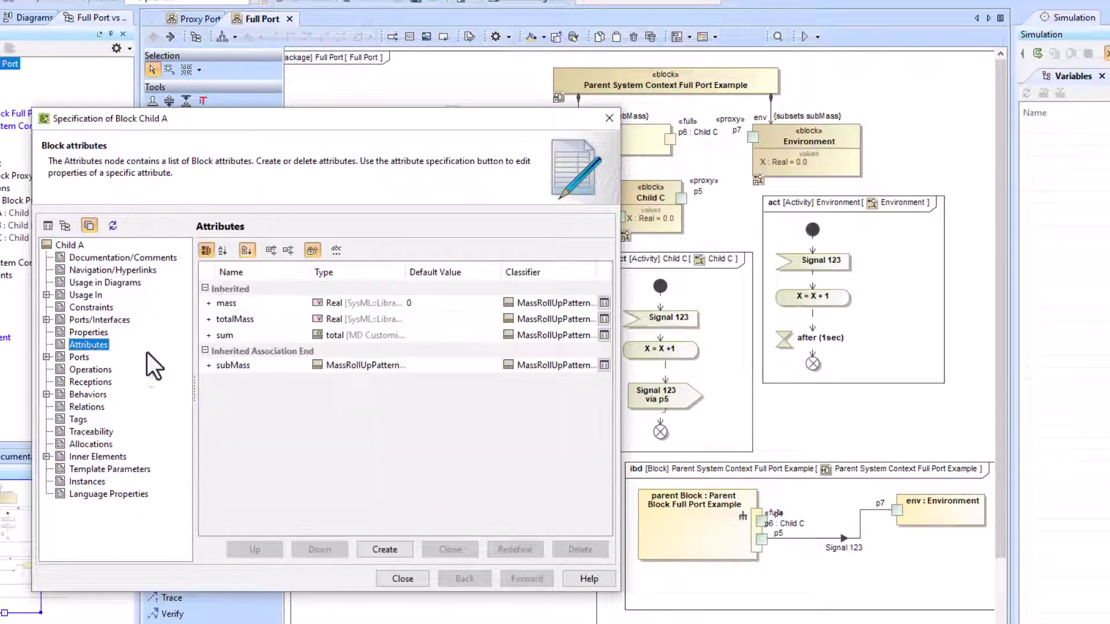
left_click(414, 304)
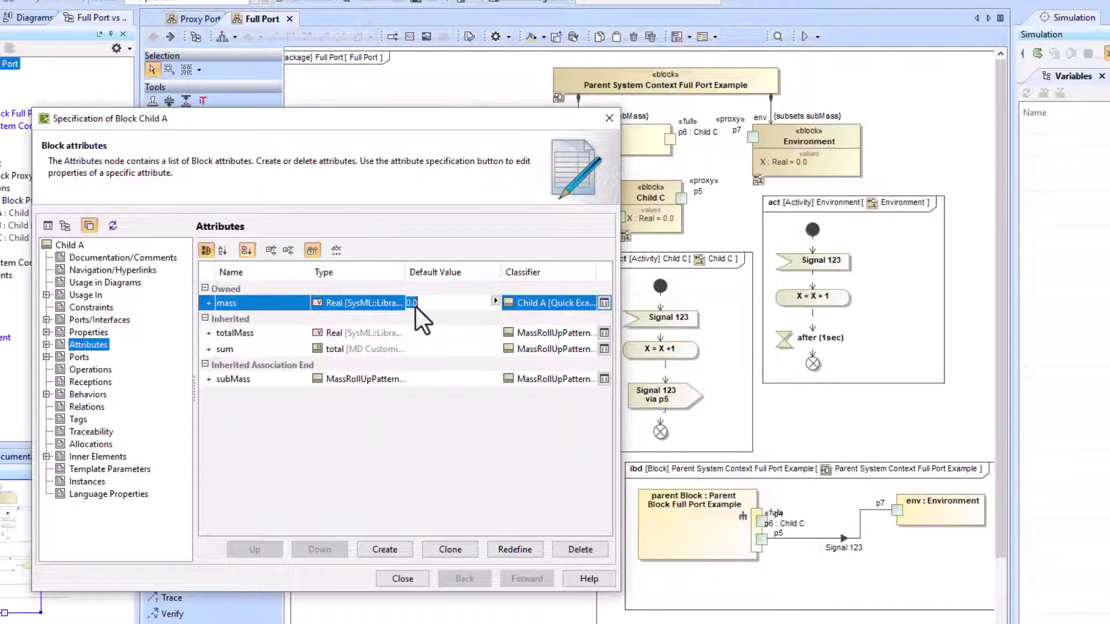
left_click(415, 578)
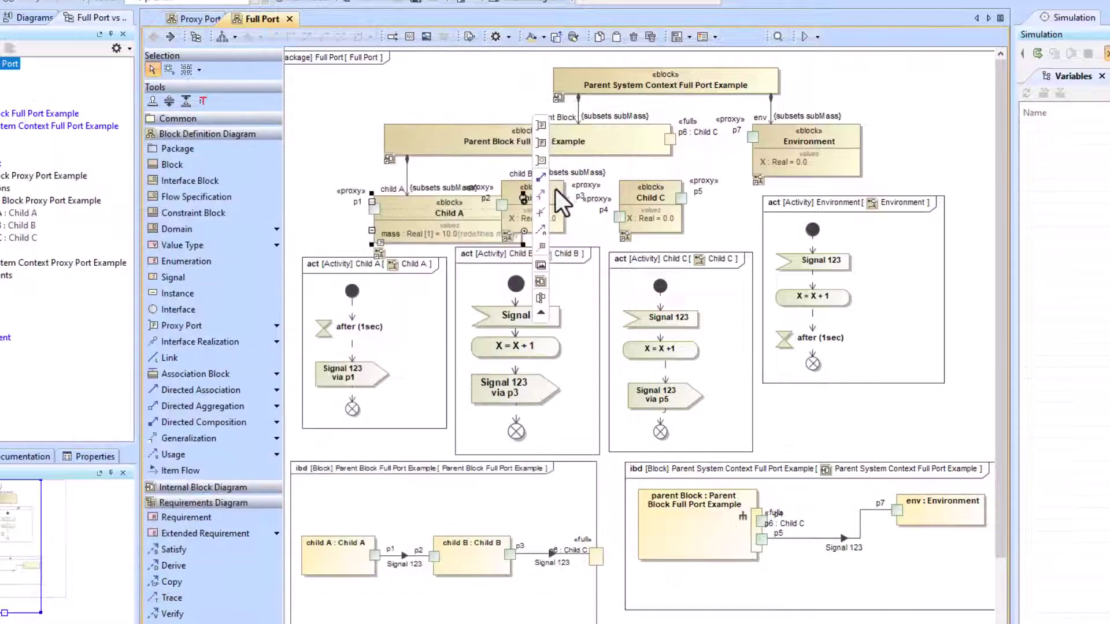
Step: Redefine the inherited mass attribute of the Child B block with a default value of 10
left_click(561, 210)
double_click(561, 210)
key("Return")
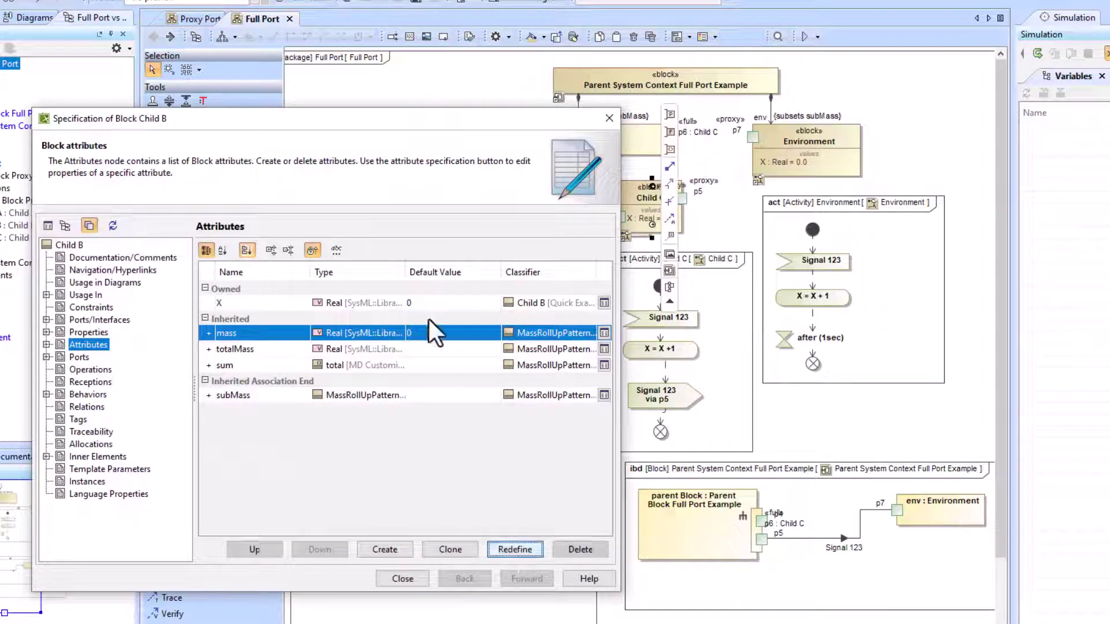
left_click(424, 321)
type("10")
left_click(402, 579)
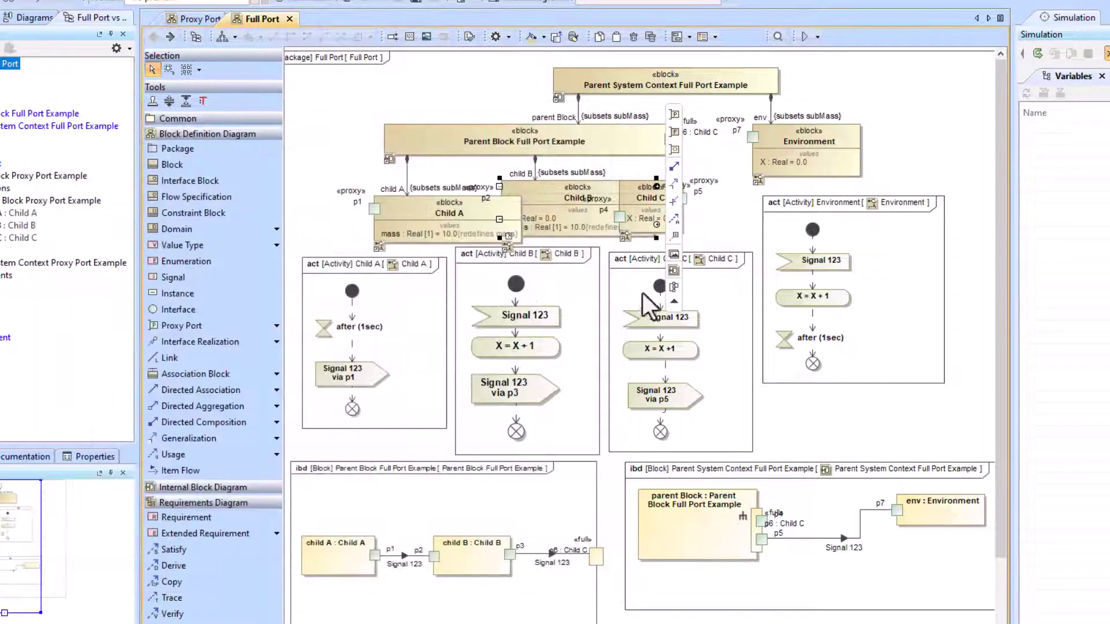
Step: Redefine the inherited mass attribute of the Child C block with a default value of 5.1
double_click(632, 211)
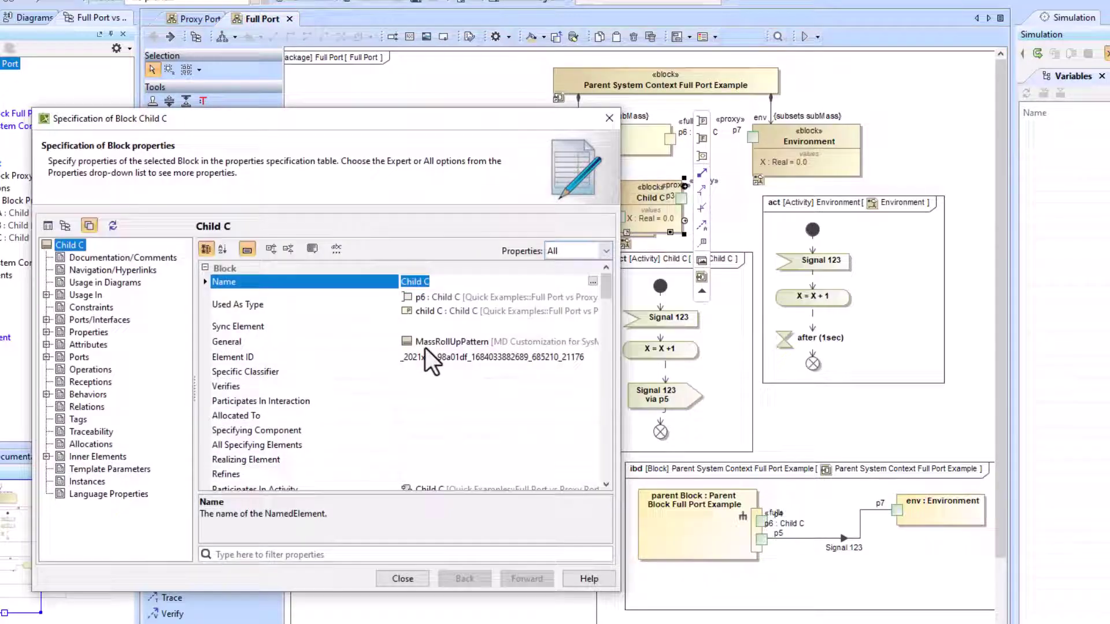
left_click(89, 345)
left_click(231, 334)
left_click(513, 550)
left_click(424, 321)
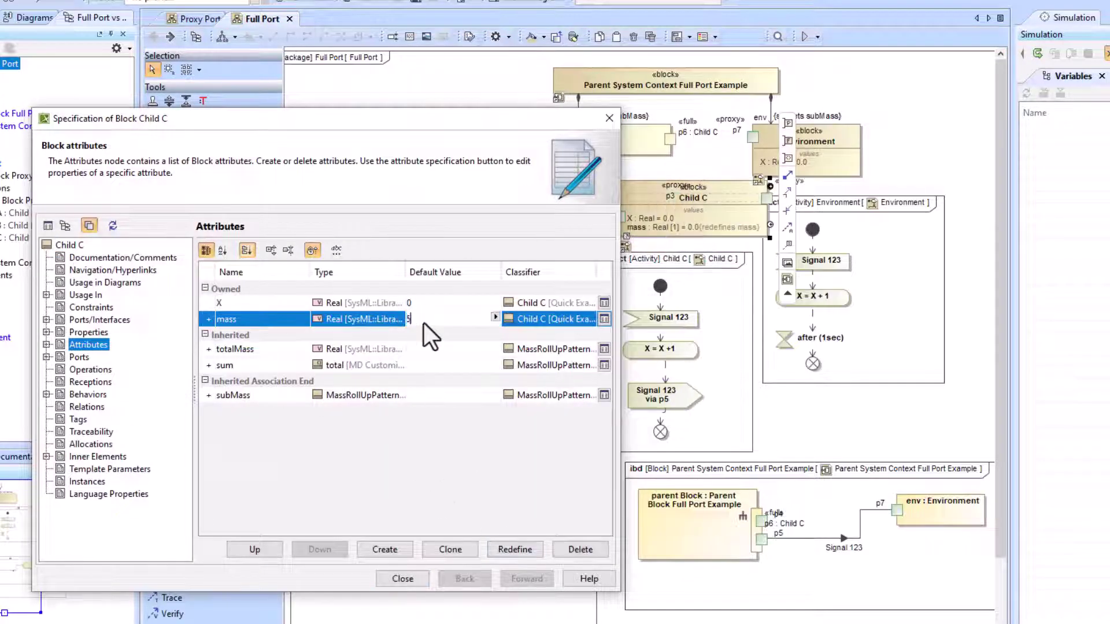
type("5.1")
left_click(403, 578)
Step: Redefine the inherited mass attribute of the Environment block with a default value of 20
double_click(839, 152)
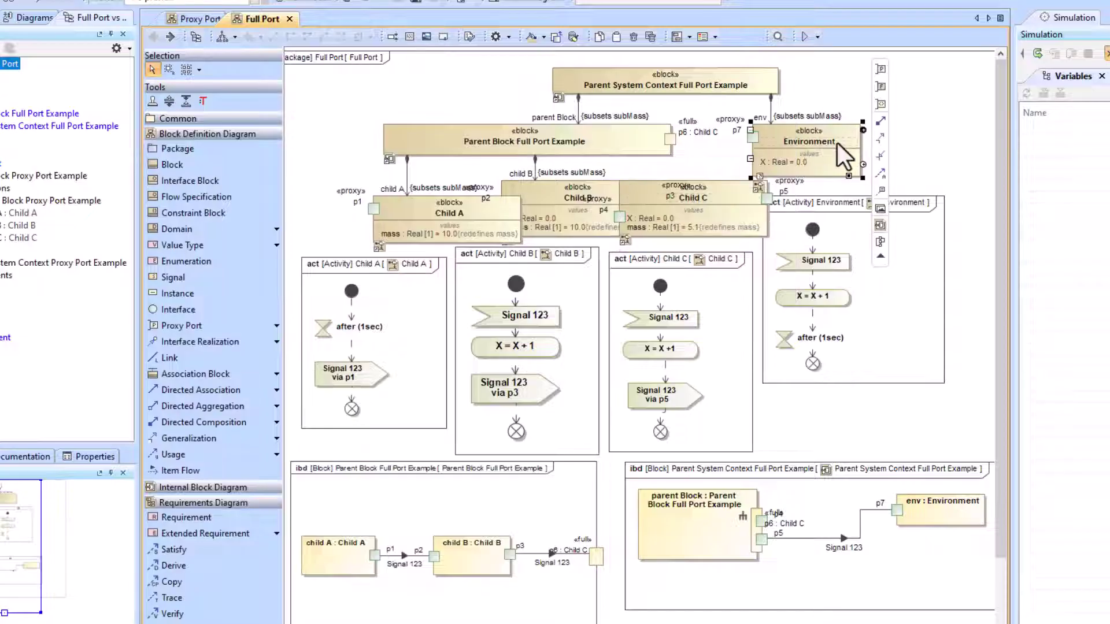
left_click(89, 345)
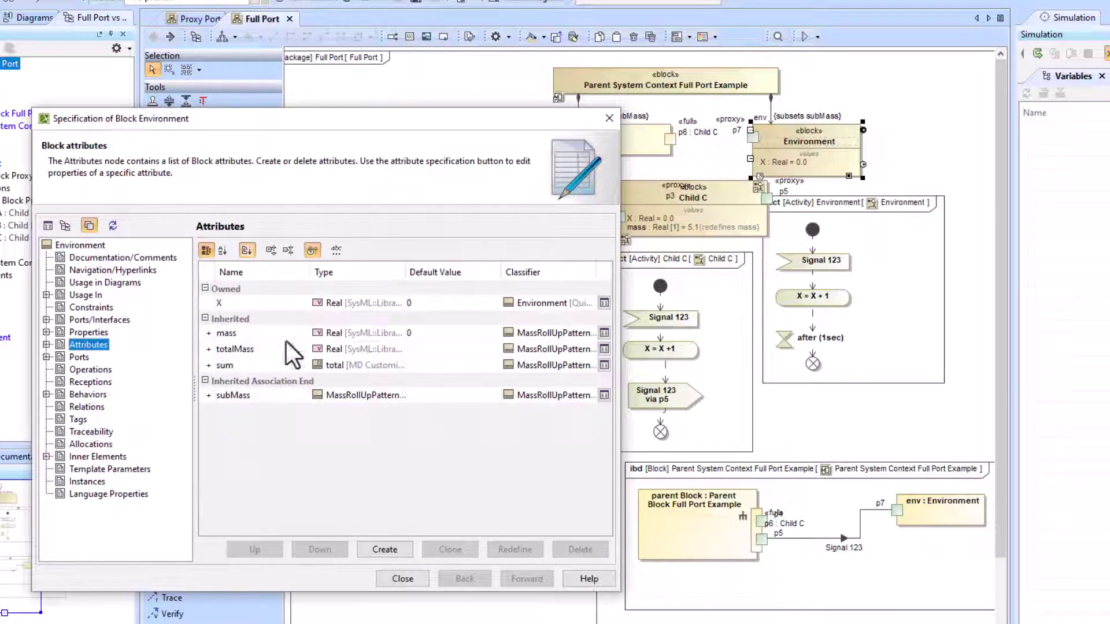
left_click(249, 336)
left_click(514, 550)
left_click(419, 320)
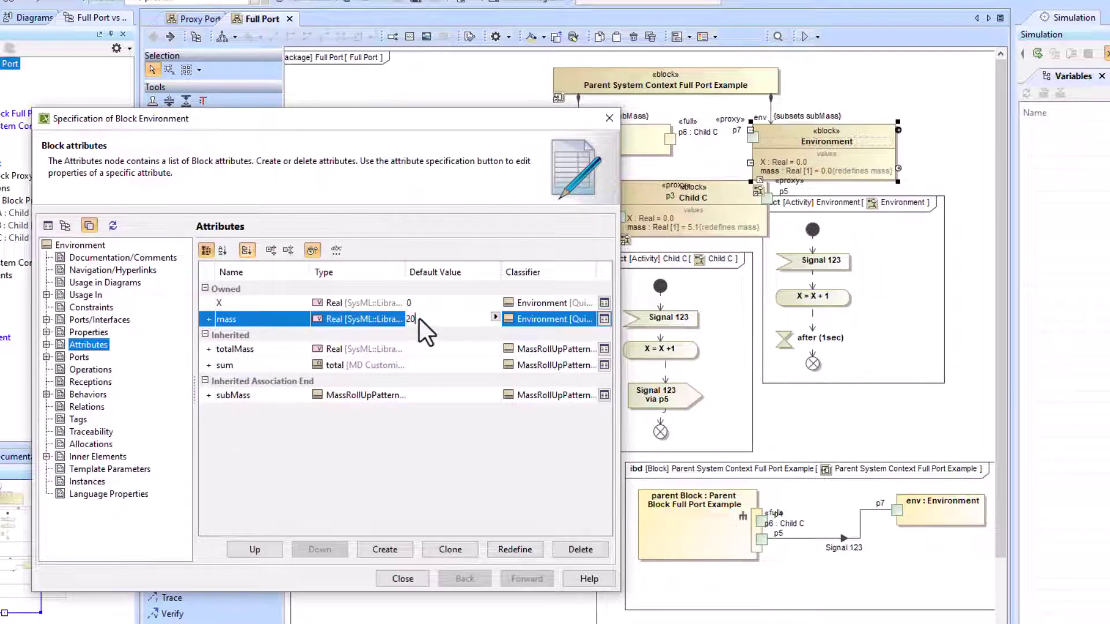
left_click(403, 578)
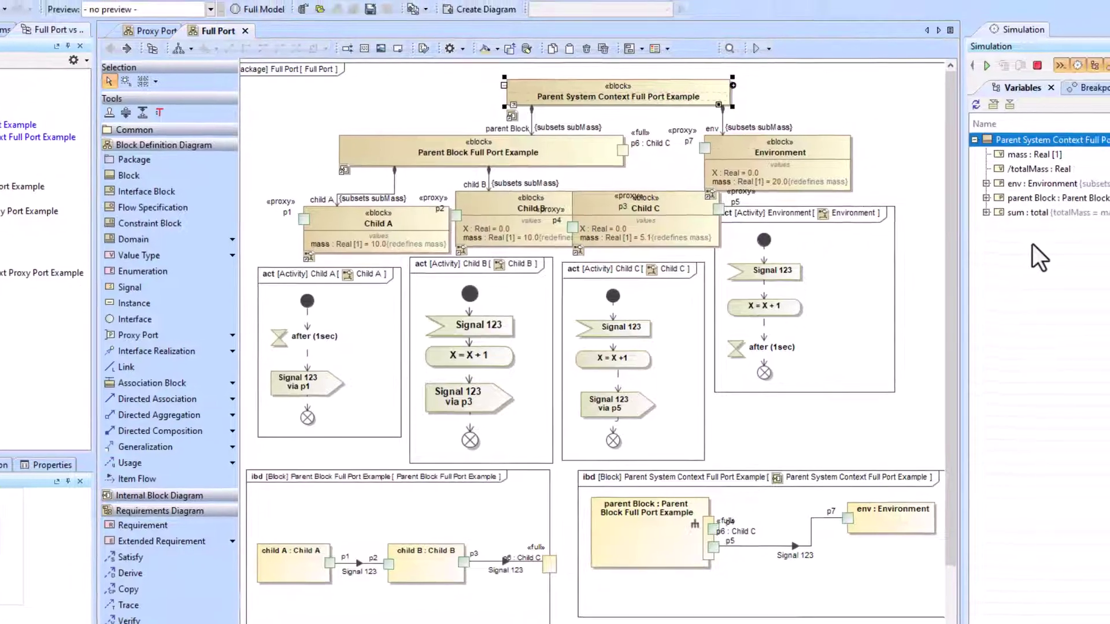
Step: Simulate Parent System Context Full Port Example and expand env, parent Block, child A, child B and the sum constraints to inspect their masses
left_click(986, 198)
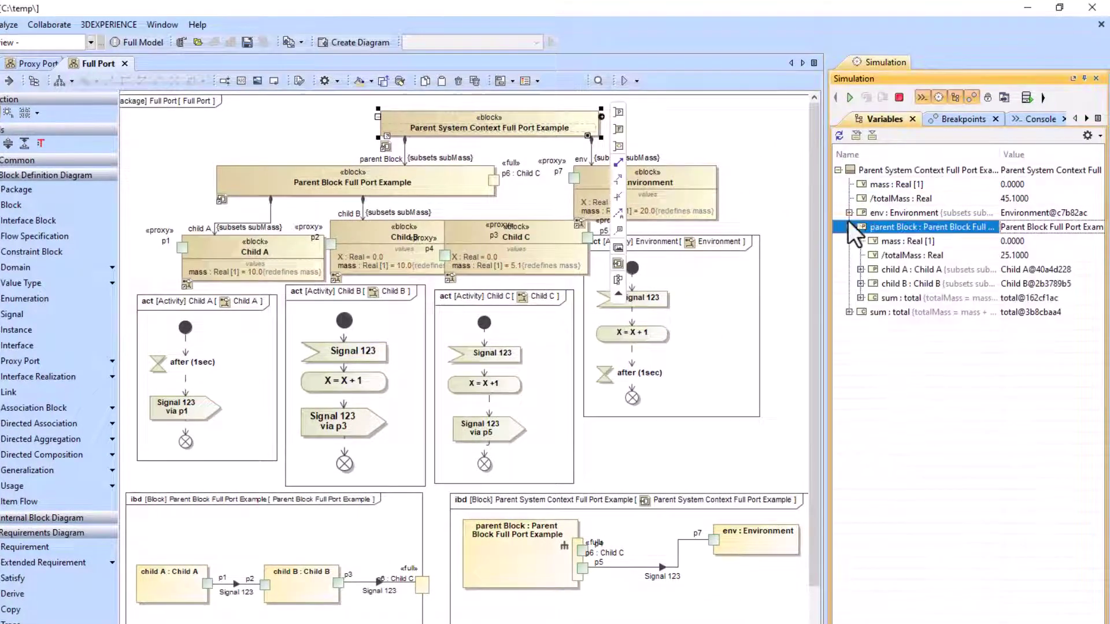
left_click(848, 212)
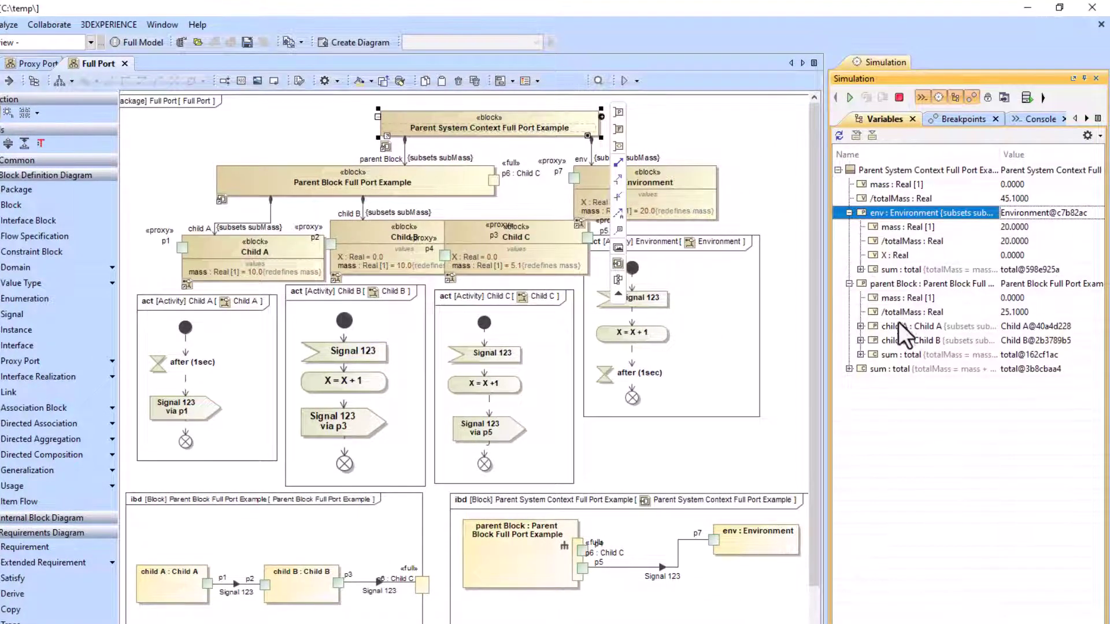
left_click(859, 326)
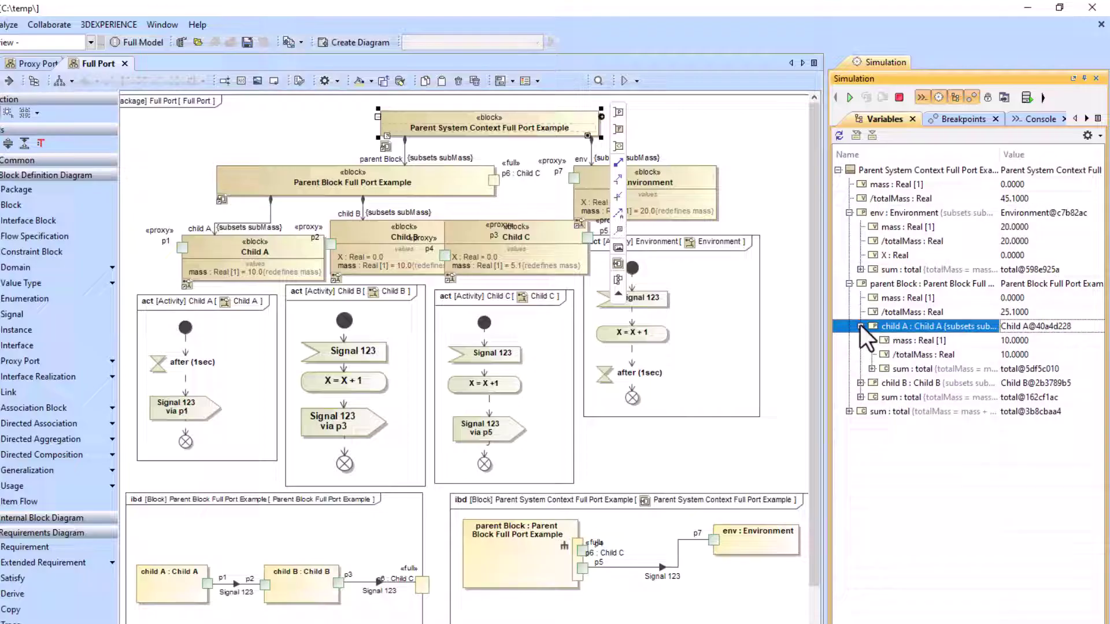
left_click(860, 382)
left_click(871, 440)
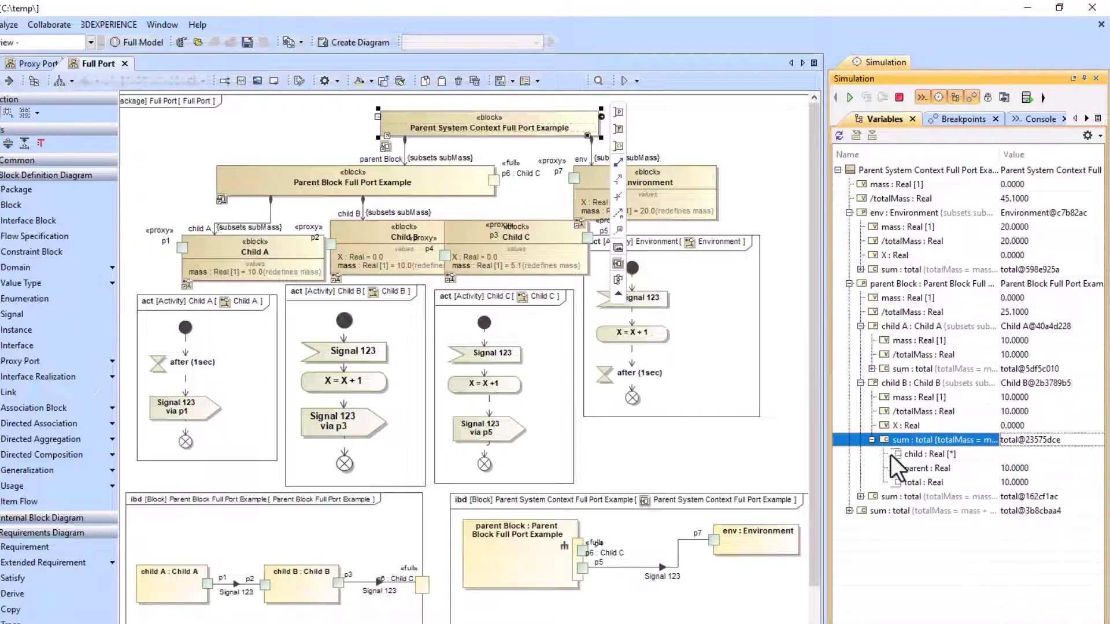
left_click(859, 497)
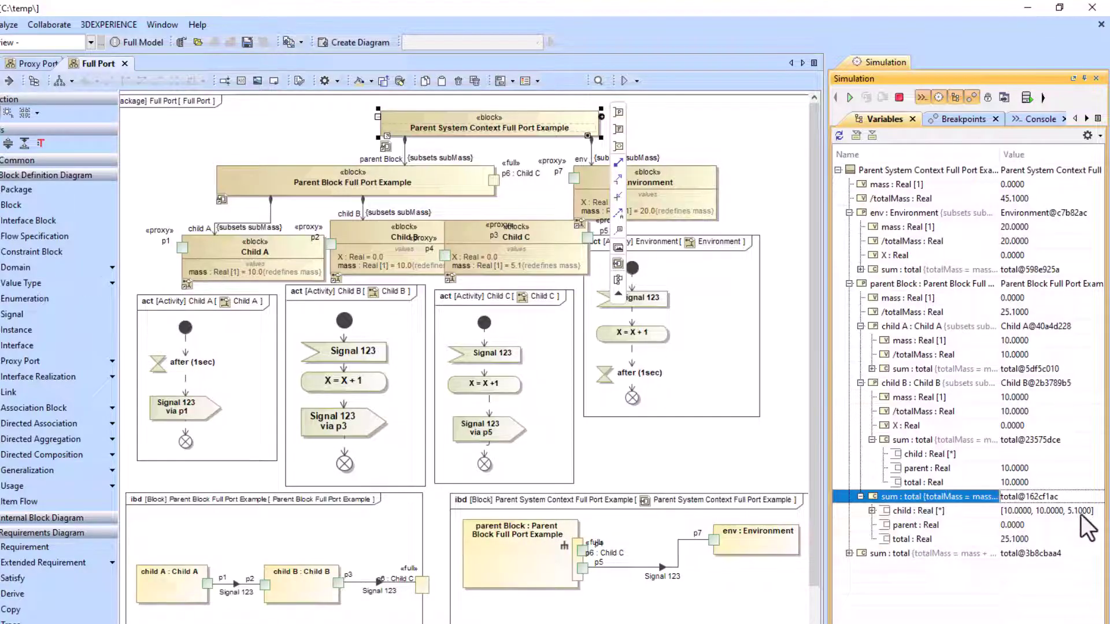
Step: Match the child masses in parent Block's sum constraint against the Child A, Child B and Child C blocks and port p6 in the diagram
left_click(234, 252)
left_click(381, 237)
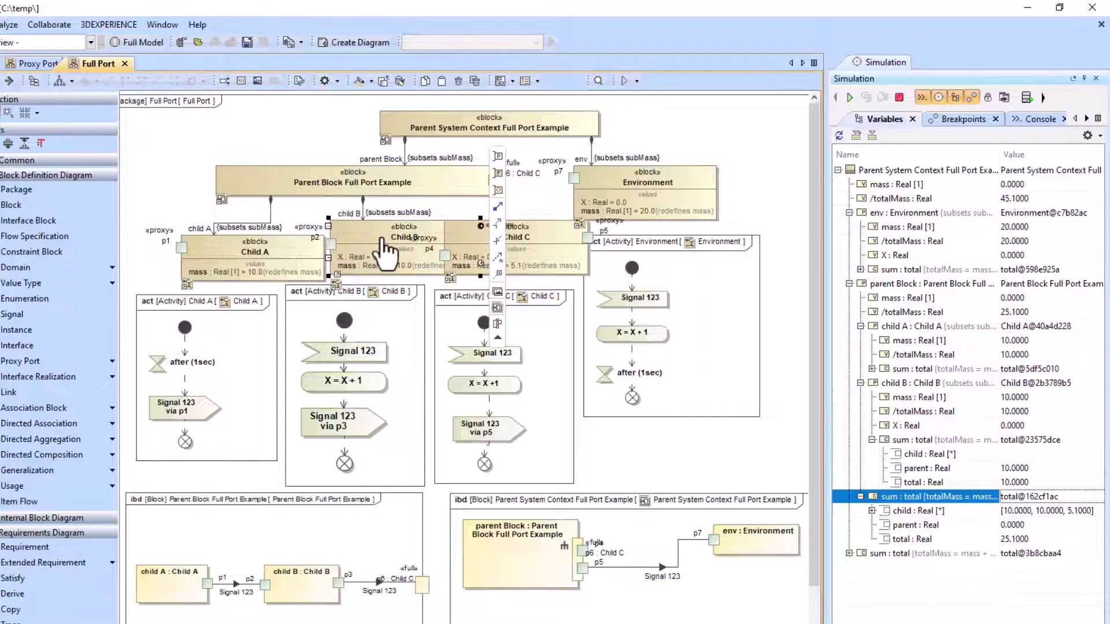
left_click(536, 238)
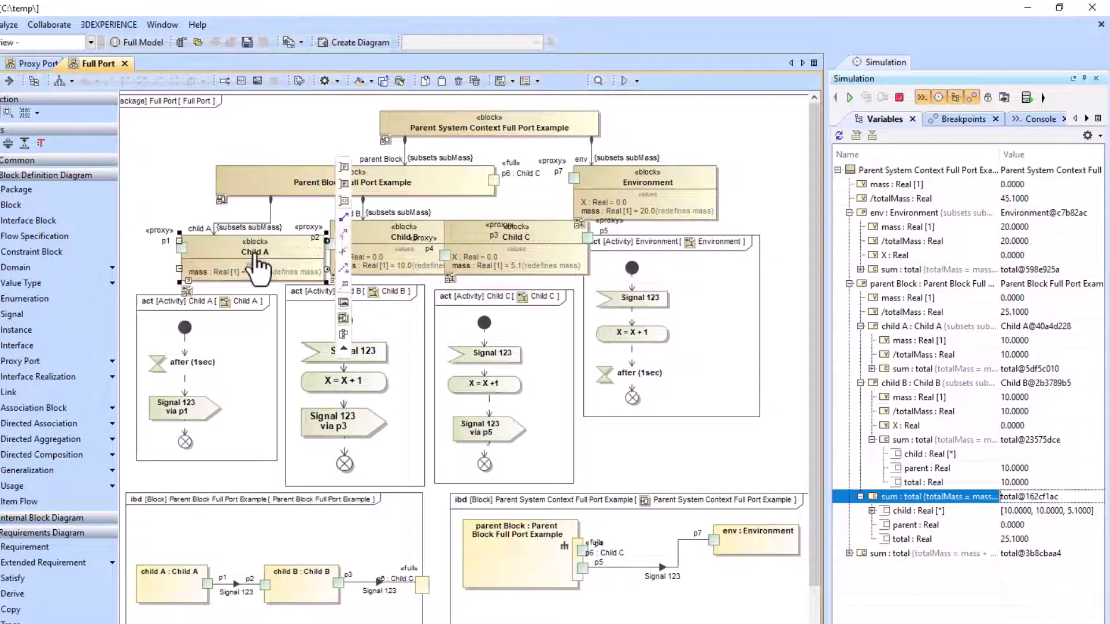
left_click(366, 236)
left_click(492, 182)
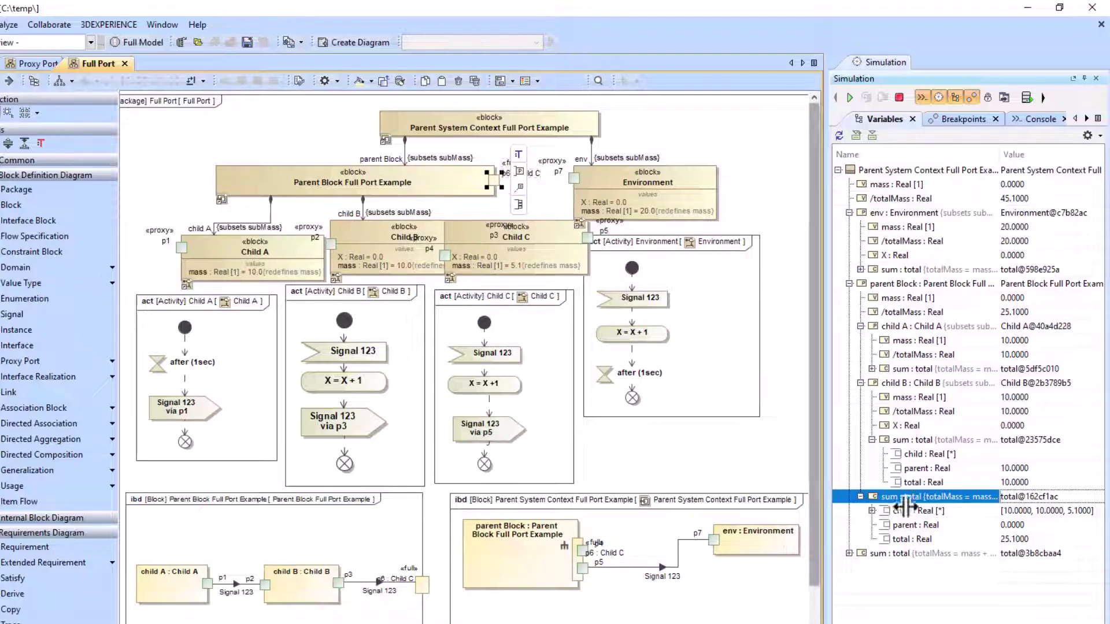
left_click(924, 525)
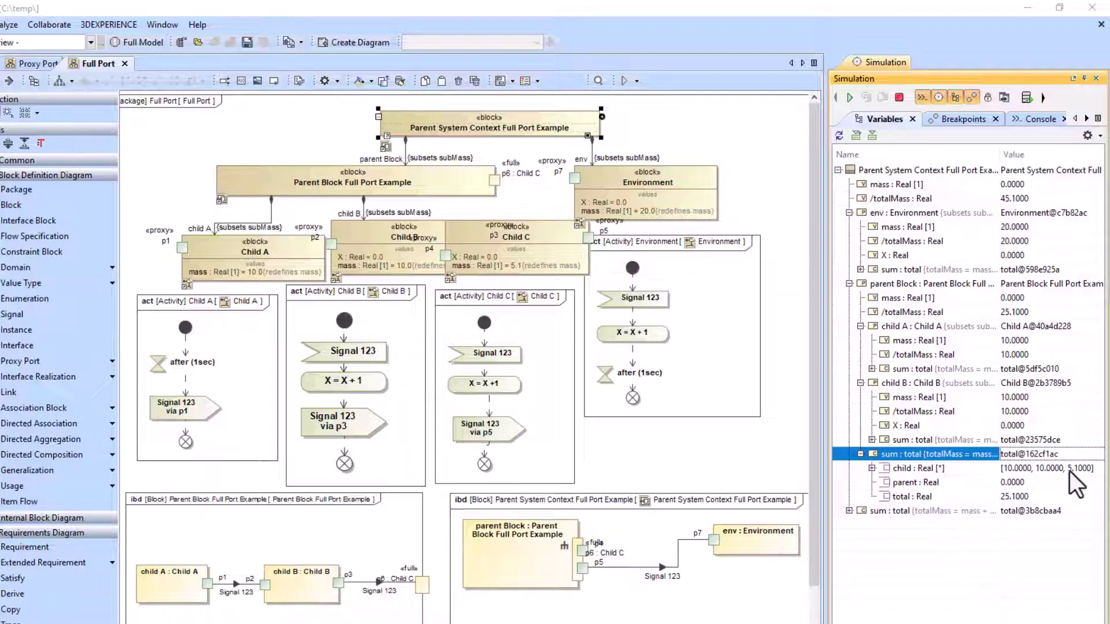
Step: Show the ports among the simulation variables, expand p6 to examine its mass, and collapse it again
left_click(1087, 135)
left_click(1007, 231)
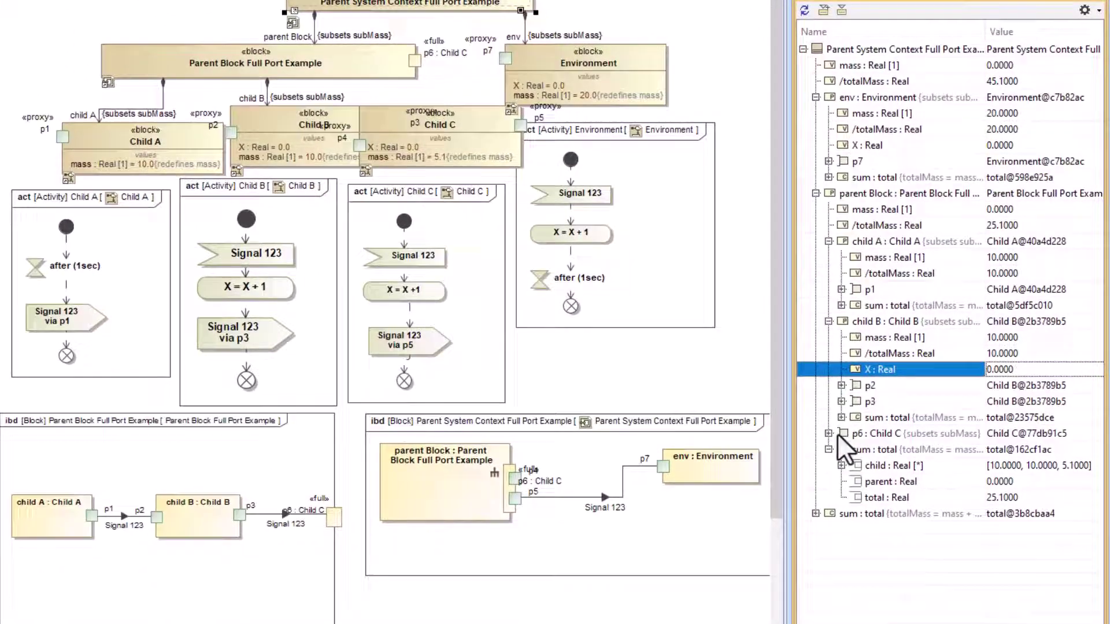
double_click(837, 434)
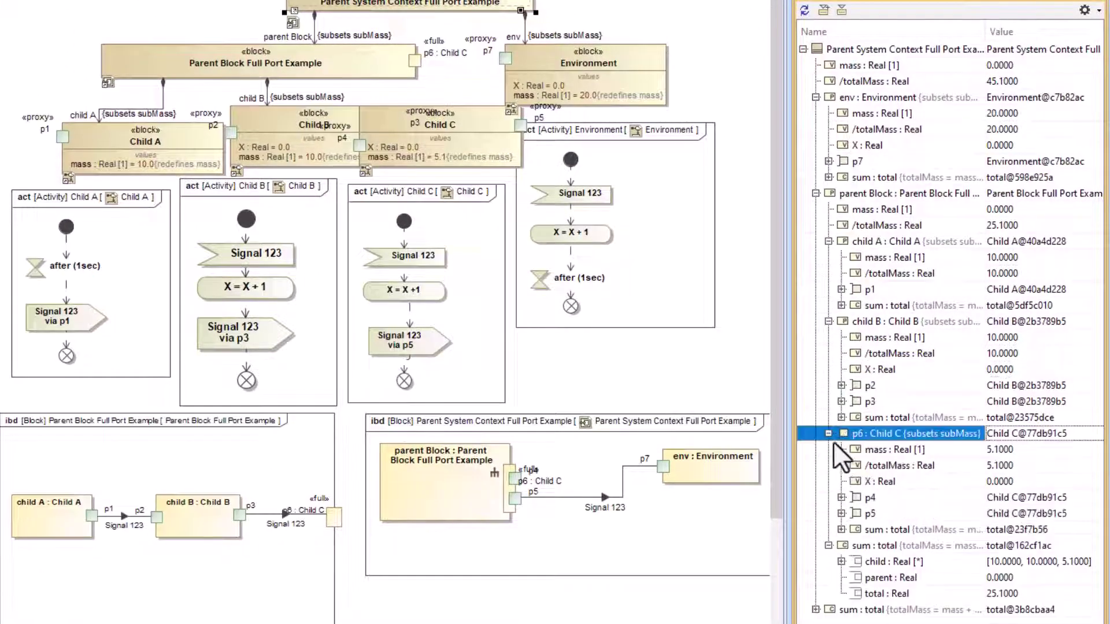
left_click(894, 449)
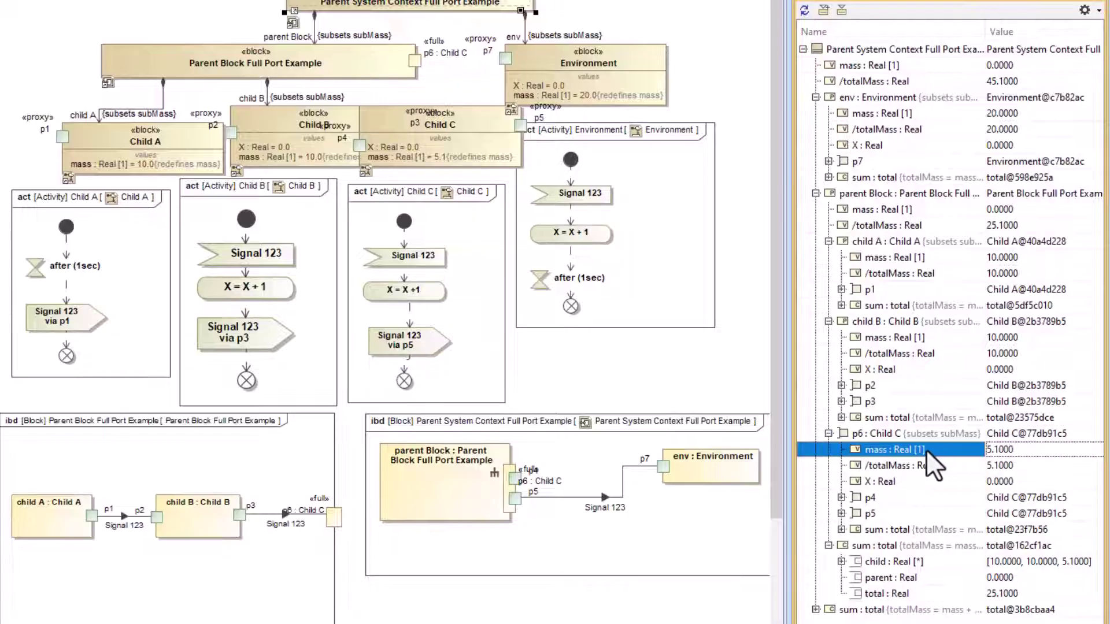
left_click(828, 433)
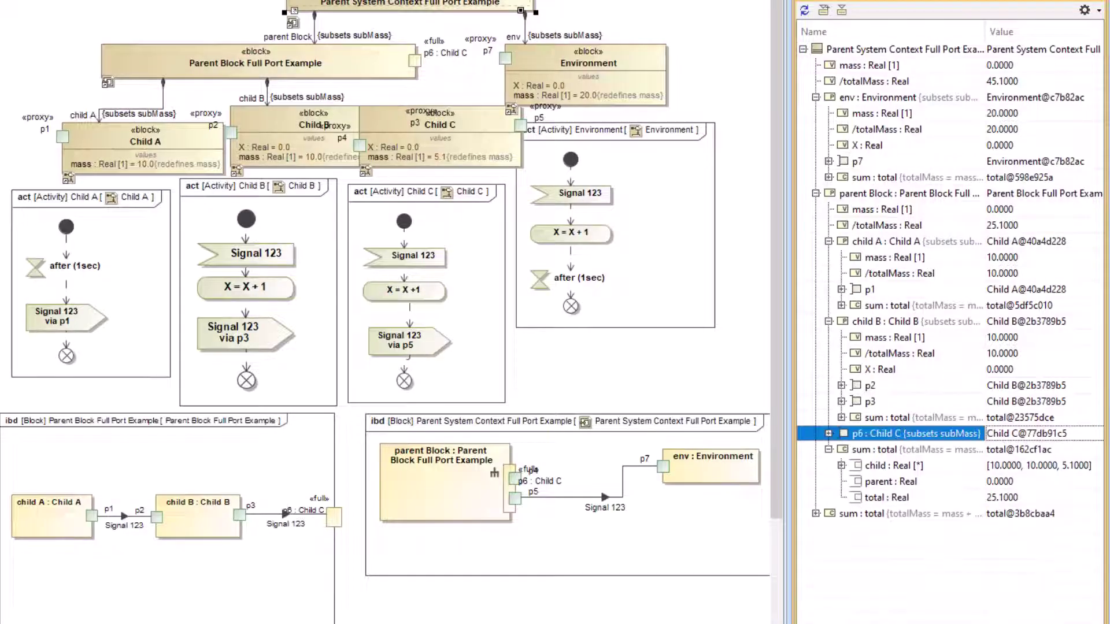
Step: Hide the ports and the sum constraints from the simulation variables
left_click(1094, 10)
left_click(1018, 107)
left_click(1085, 10)
left_click(1017, 122)
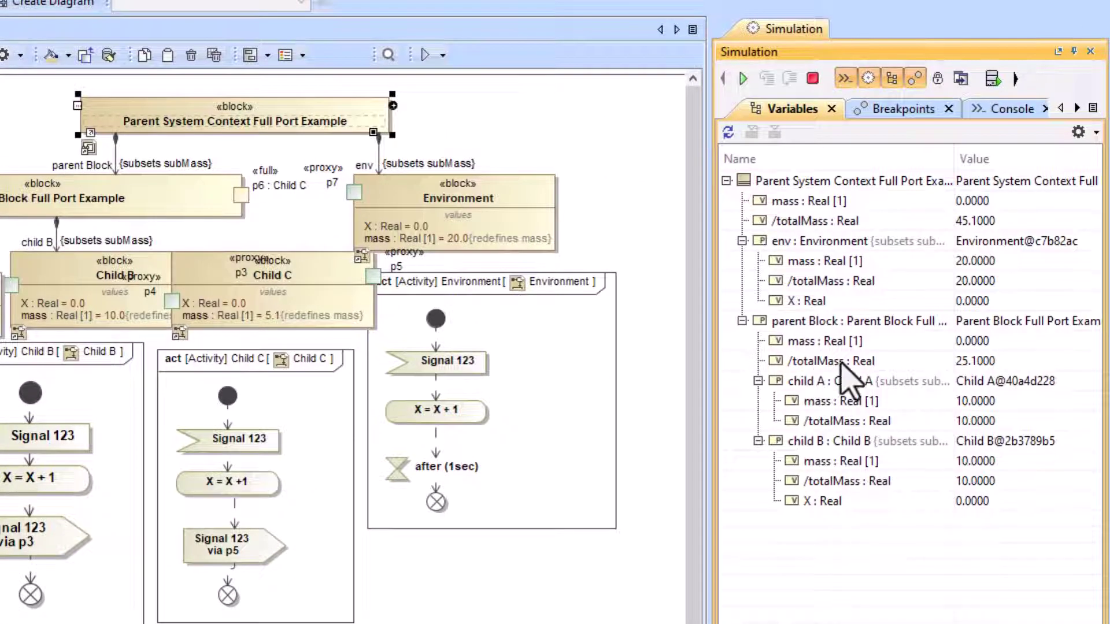
Step: Compare the total mass of parent Block with the masses of child A and child B
left_click(814, 363)
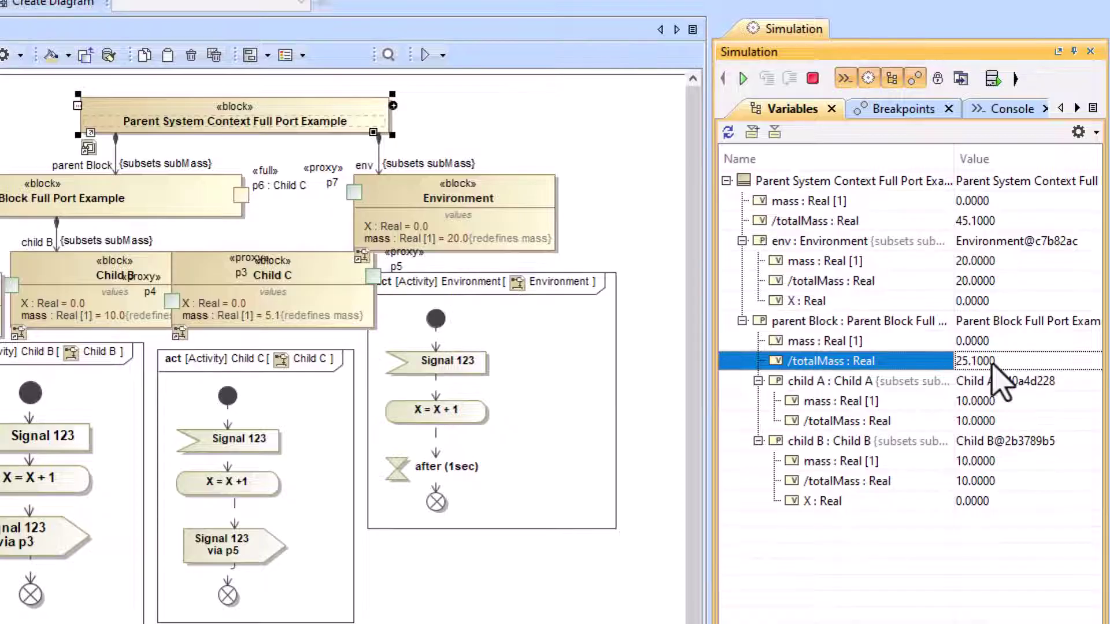
left_click(836, 422)
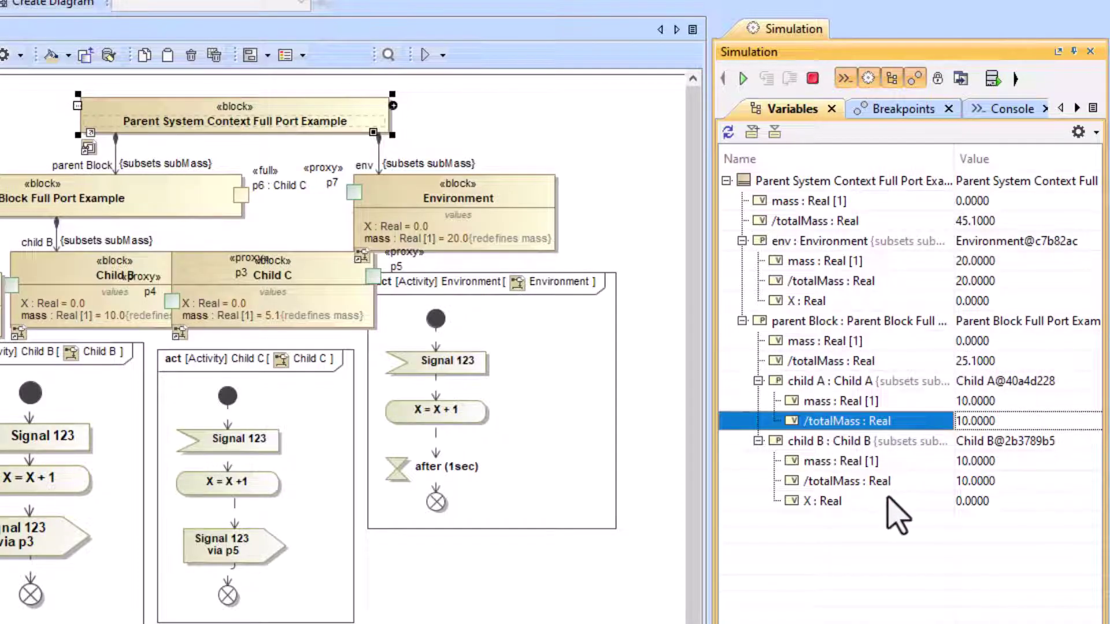
left_click(840, 463)
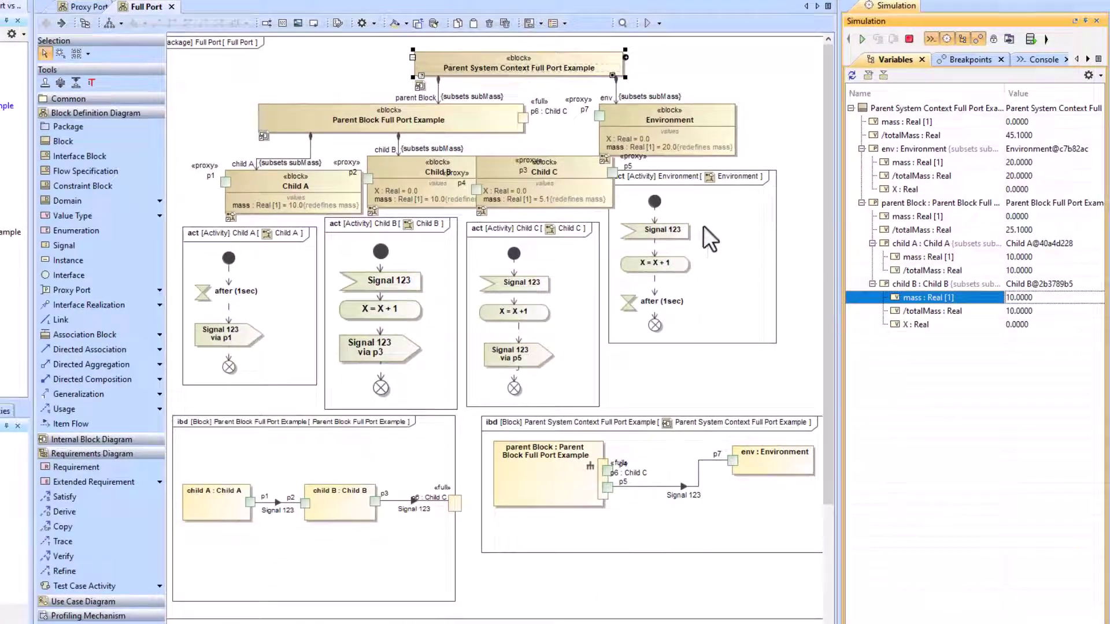
Step: Point out the Parent Block Full Port Example block, its full port p6 and the Child A block in the diagram
left_click(566, 149)
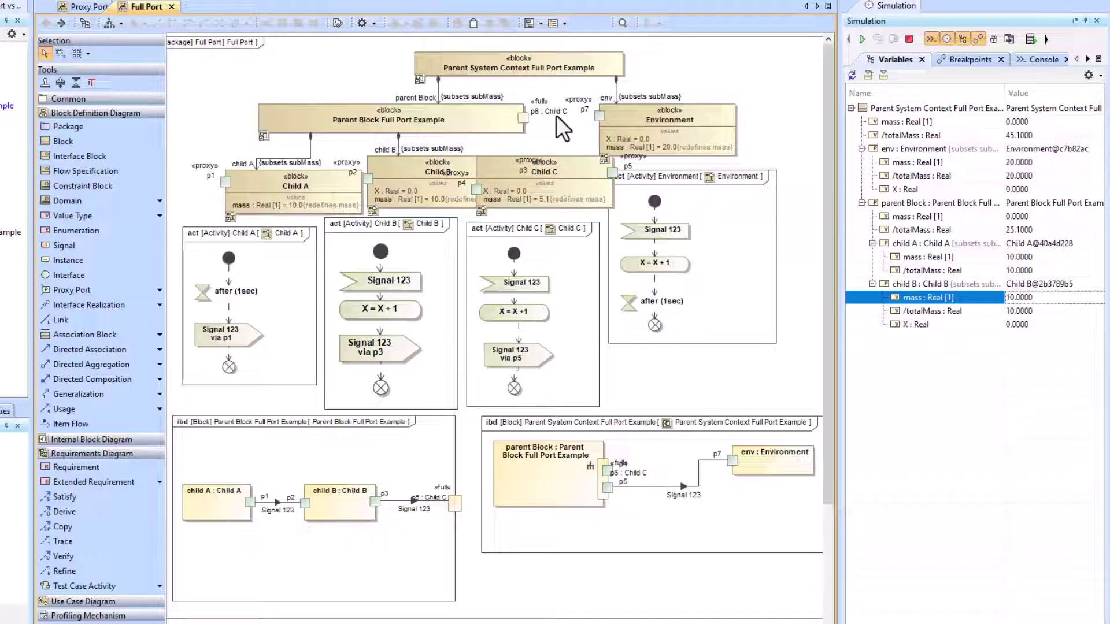
left_click(460, 119)
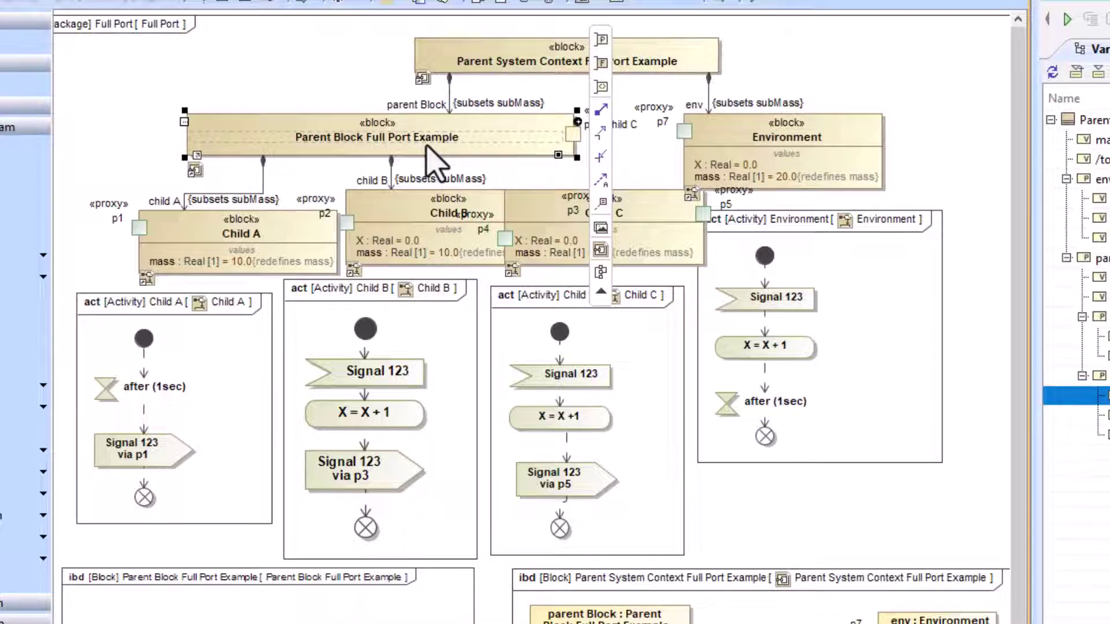
left_click(656, 149)
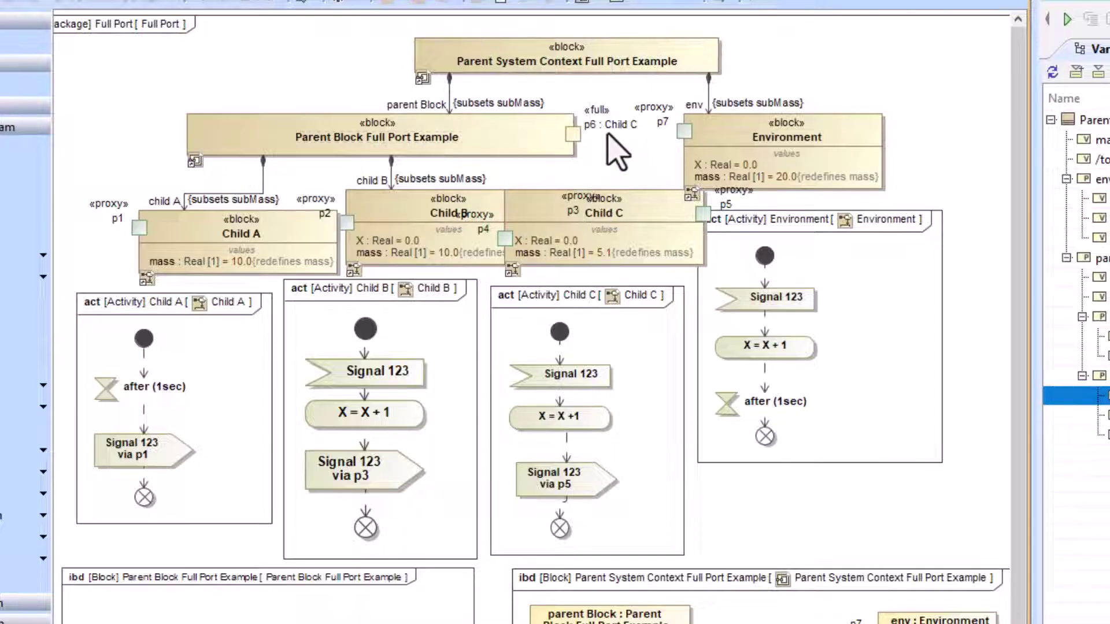
left_click(246, 236)
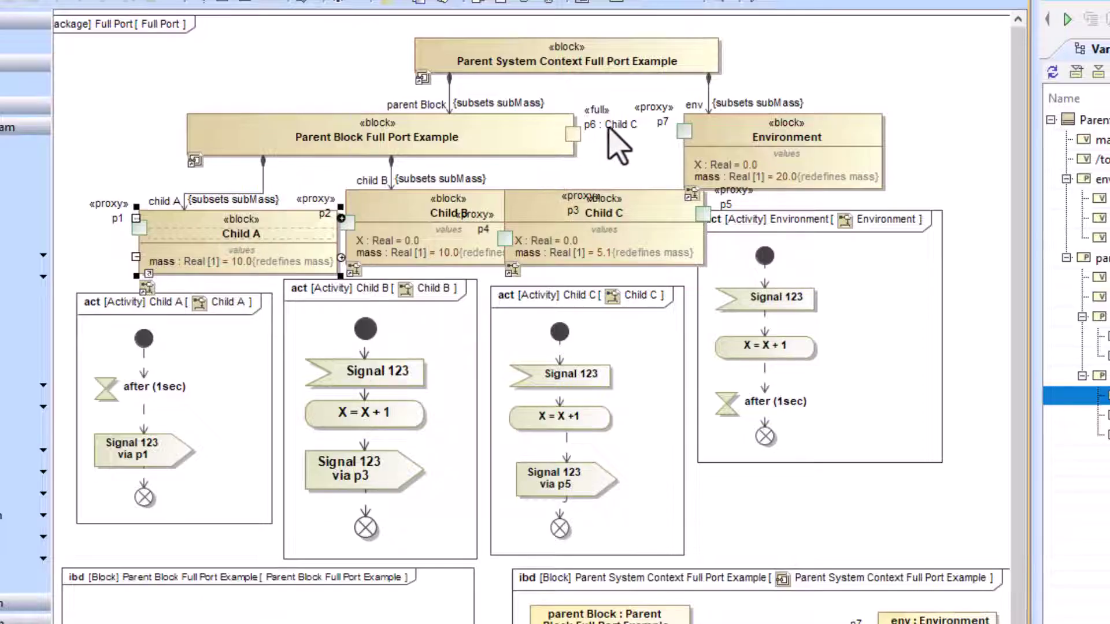
Step: Move Child A up slightly and place Child C to the right of Child B, clear of the neighbouring blocks
left_click_drag(617, 204, 685, 239)
left_click_drag(263, 248, 248, 234)
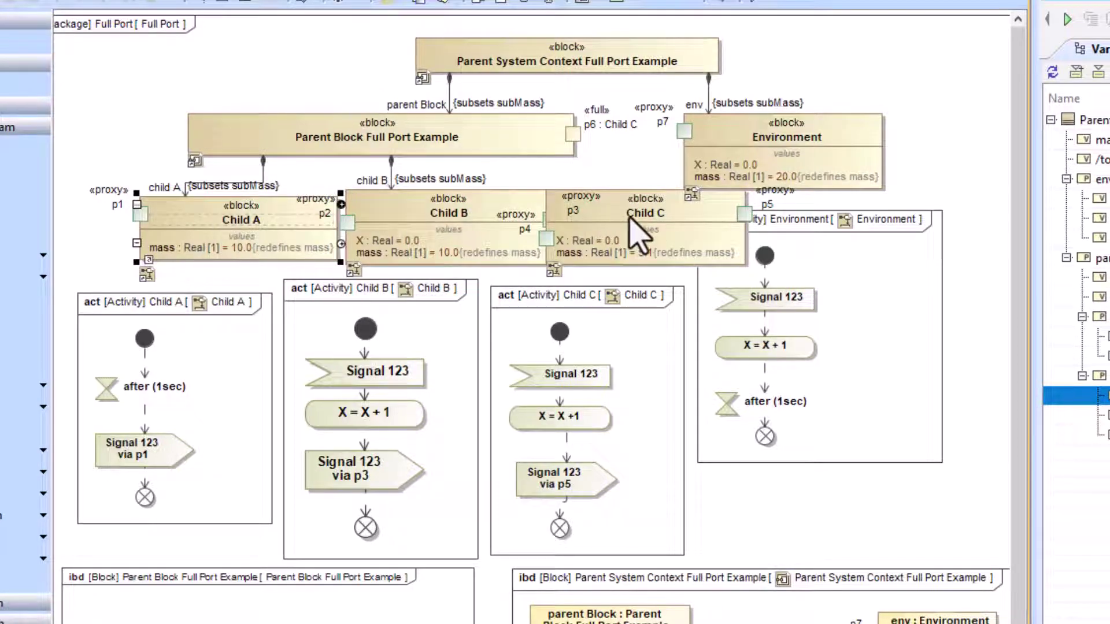
left_click_drag(639, 229, 269, 329)
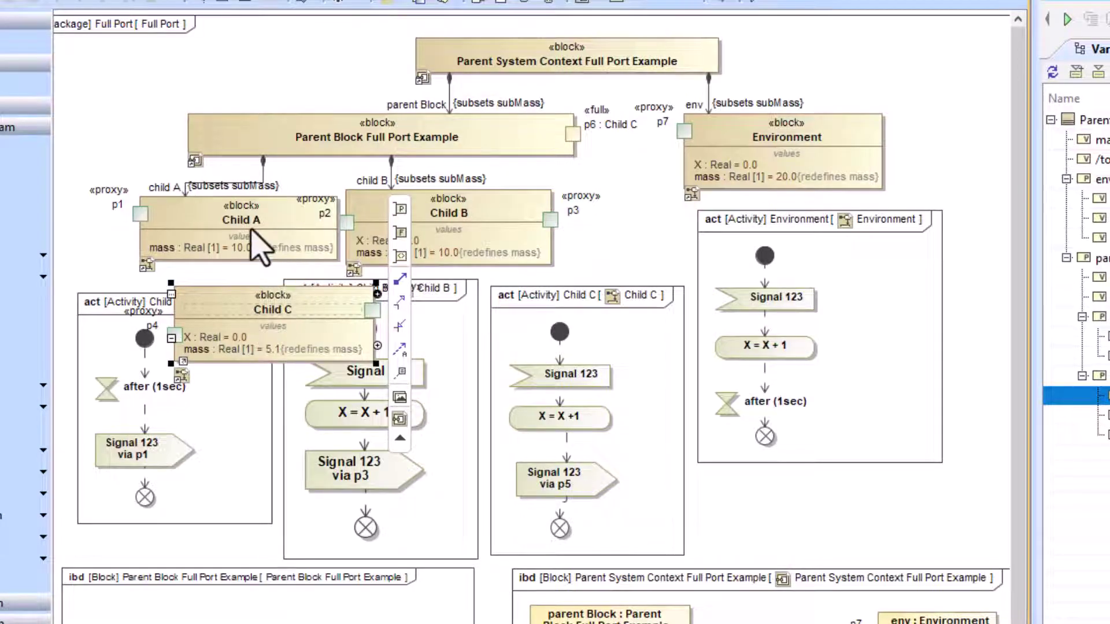
left_click_drag(292, 315, 686, 224)
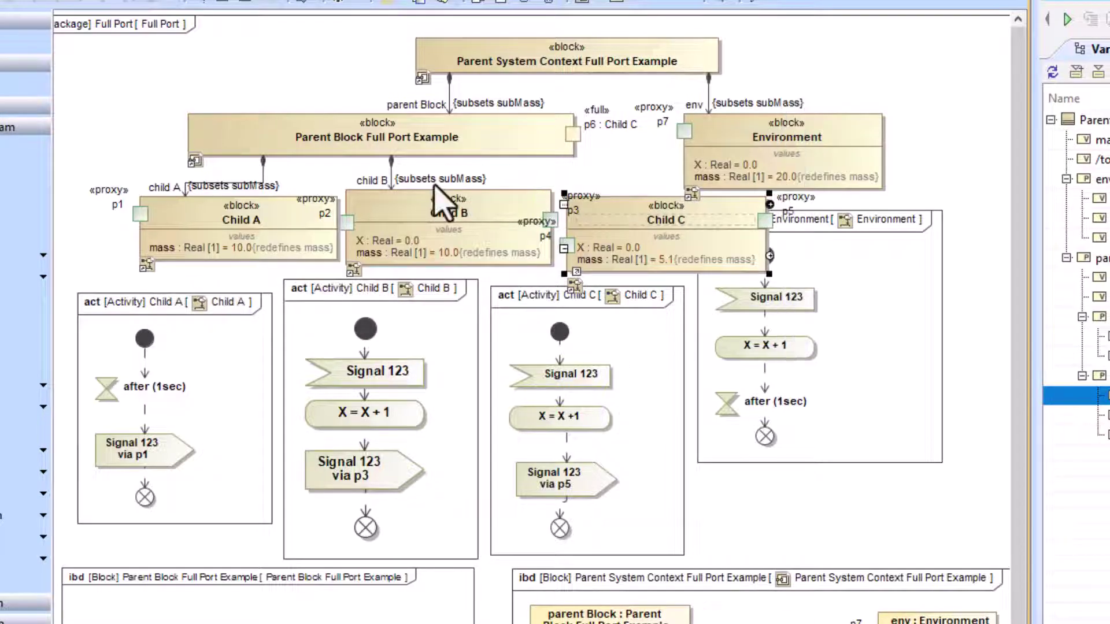
Step: Open the activity diagram of the Child C block and select its Signal 123 accept event action
left_click(491, 139)
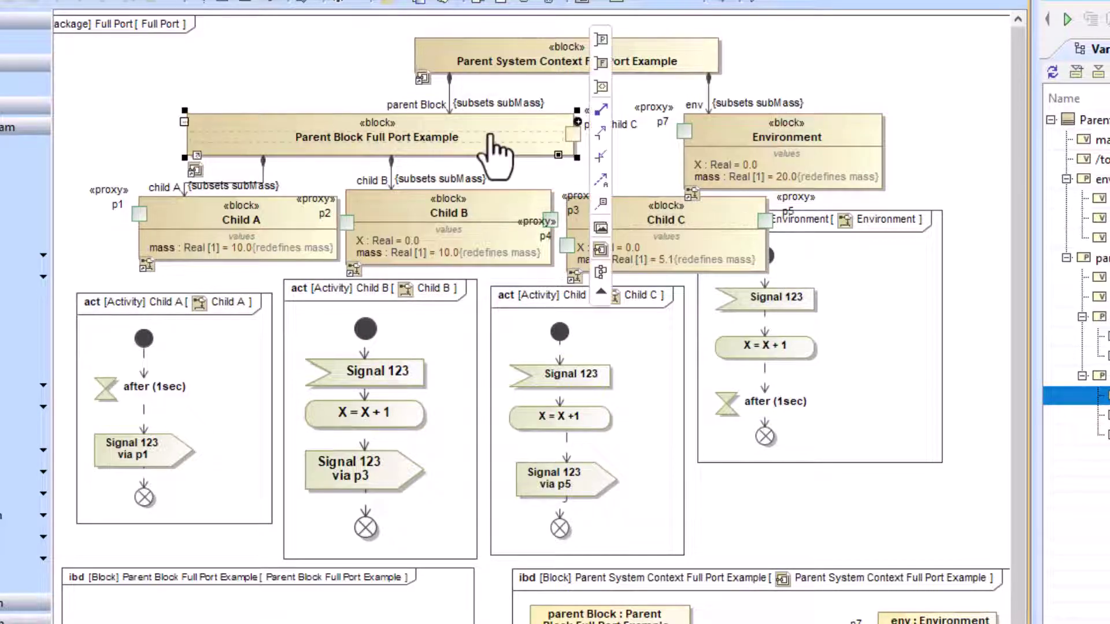
left_click(638, 247)
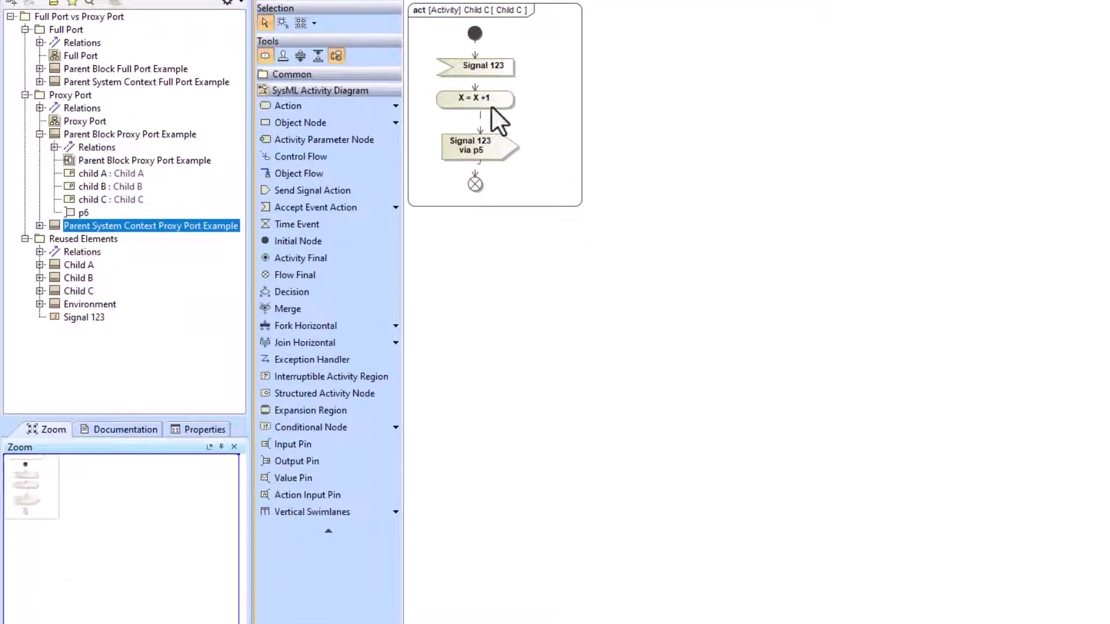
left_click(480, 62)
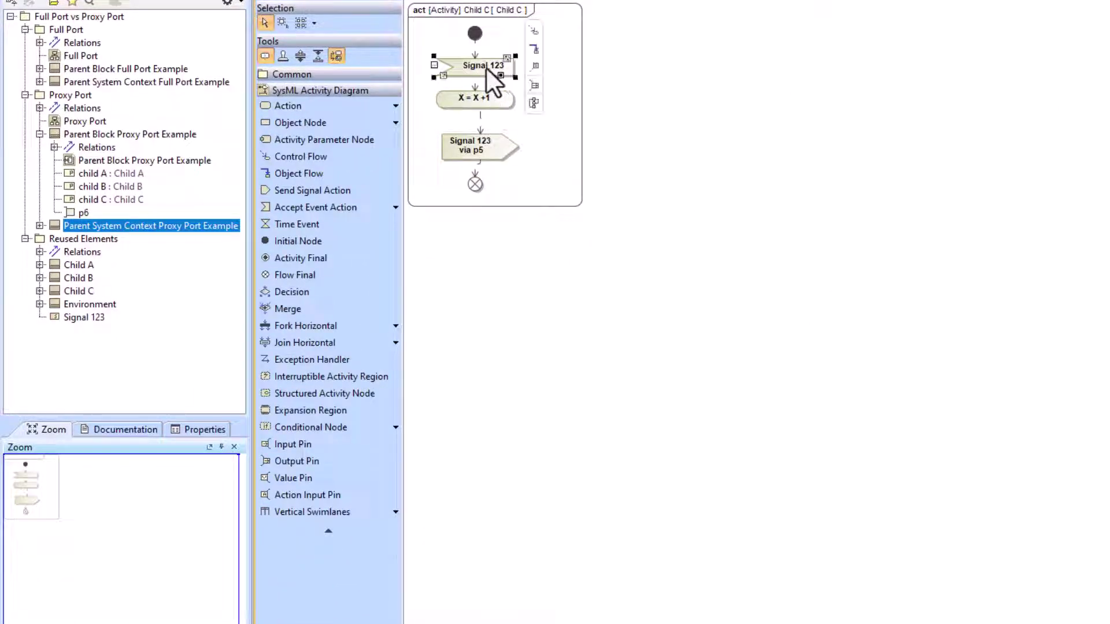
Step: Inspect the body and language of the X = X +1 opaque action, leaving its specification unedited
left_click(504, 103)
double_click(503, 105)
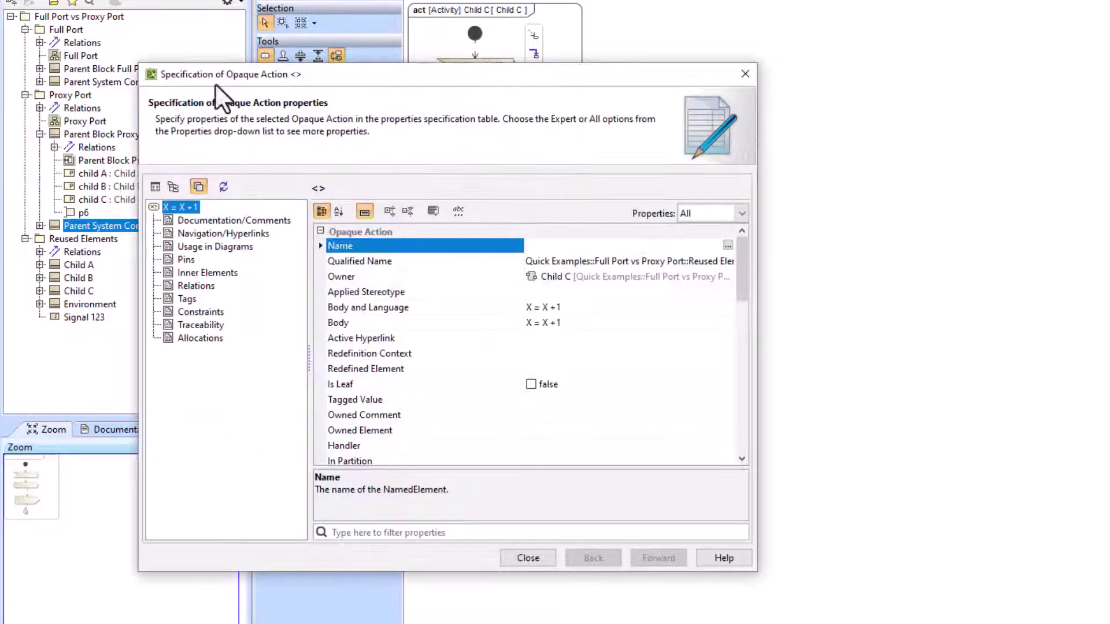
left_click(611, 300)
left_click(608, 304)
left_click(726, 306)
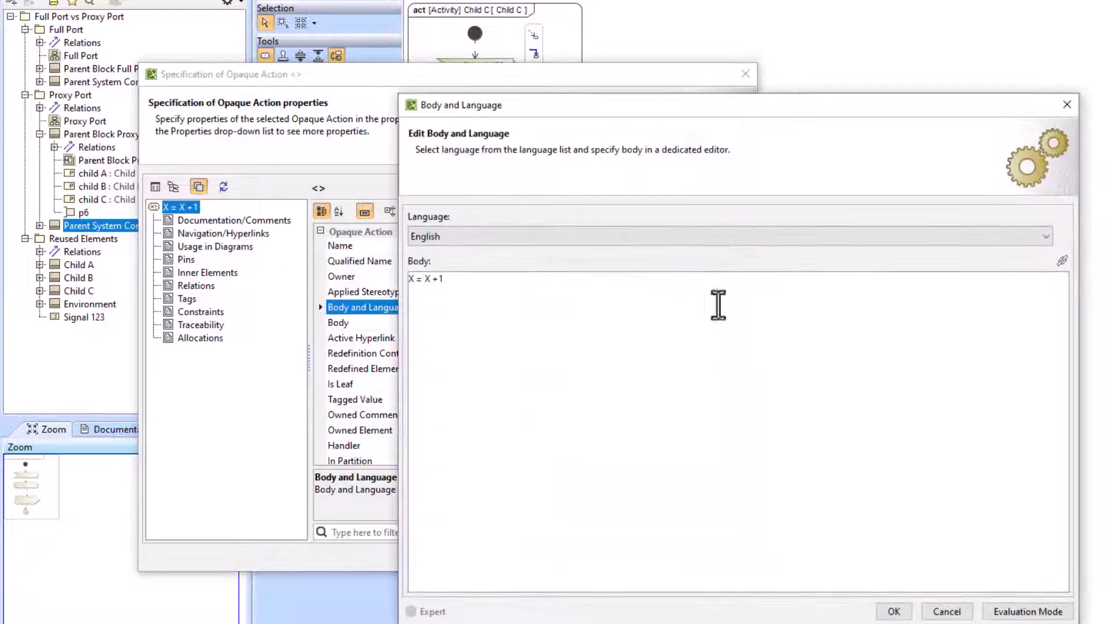
left_click(907, 618)
left_click(522, 560)
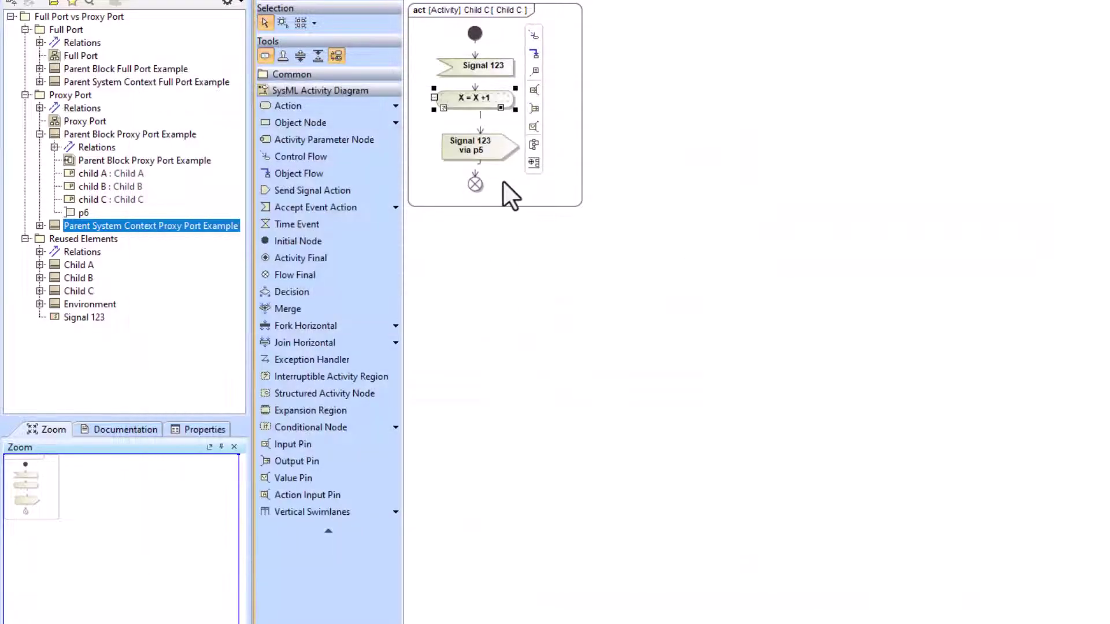
Step: Examine the On Port property of the Signal 123 send signal action, close its specification and return to the previous diagram
left_click(469, 151)
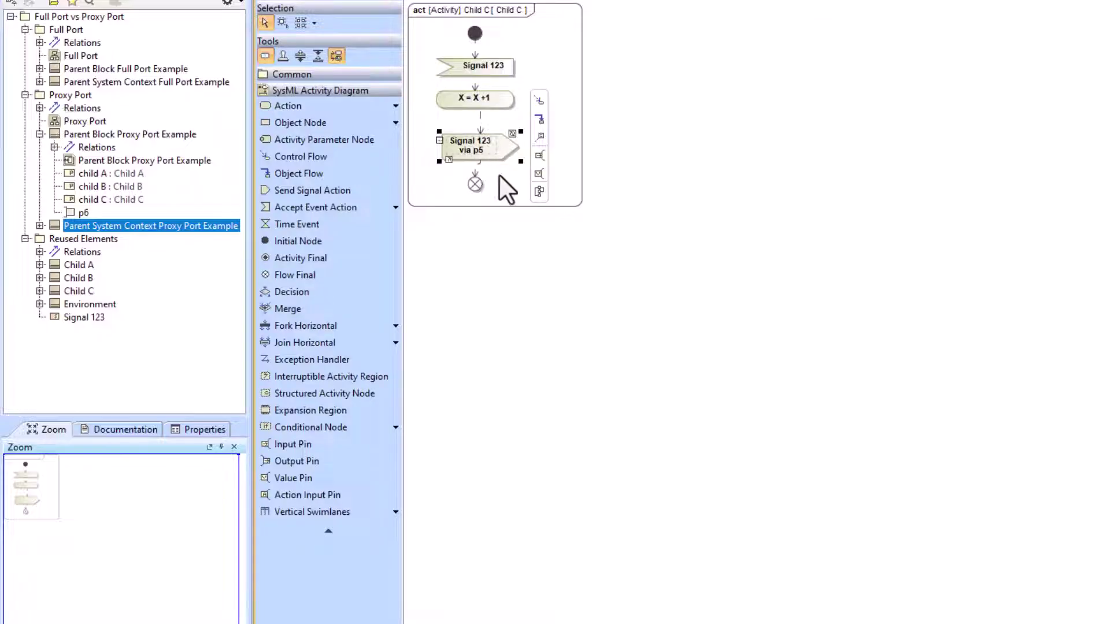
key("Return")
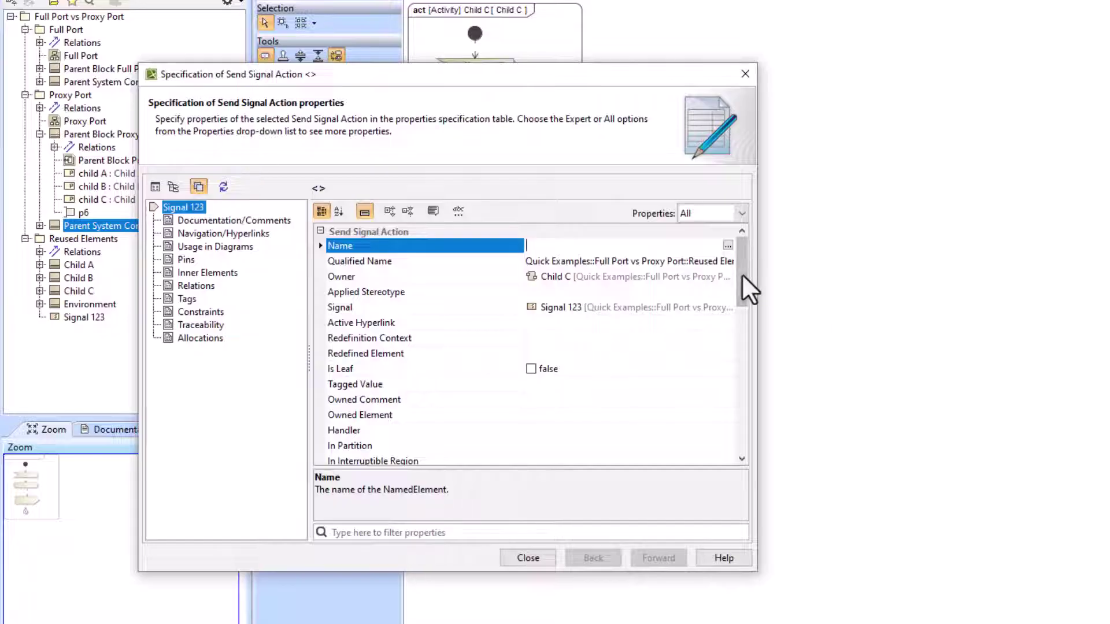
left_click_drag(742, 275, 737, 388)
left_click(361, 294)
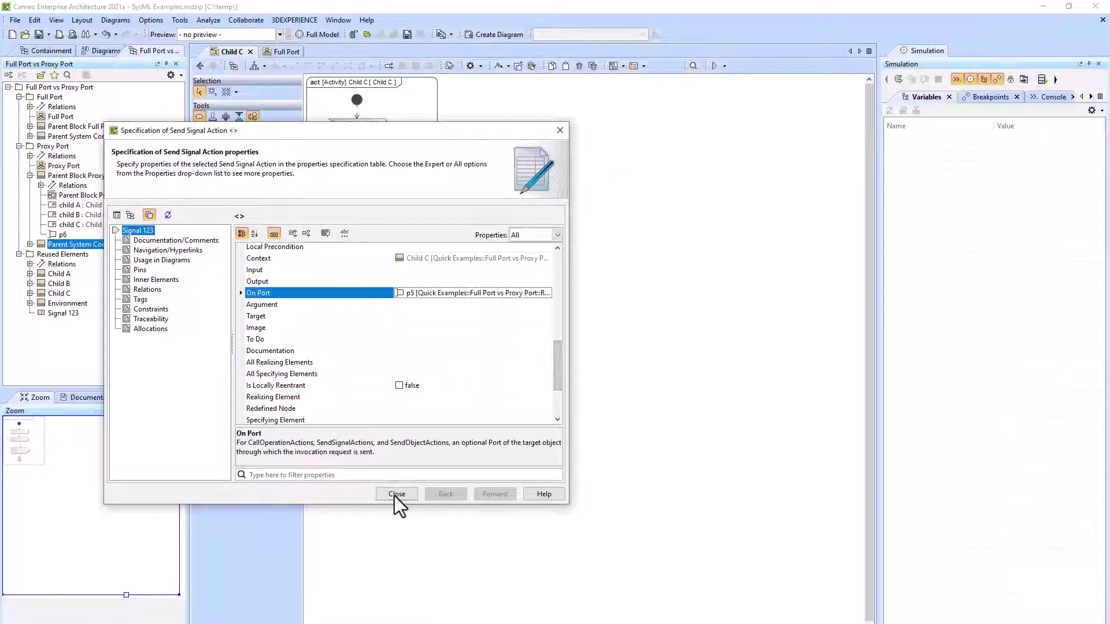
left_click(397, 494)
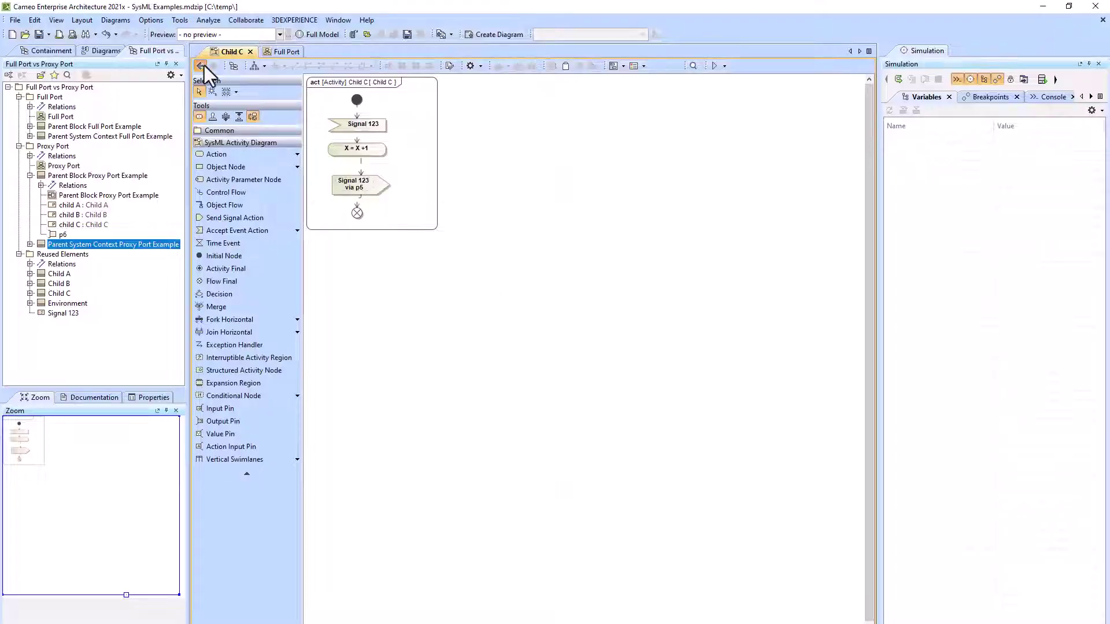
left_click(201, 66)
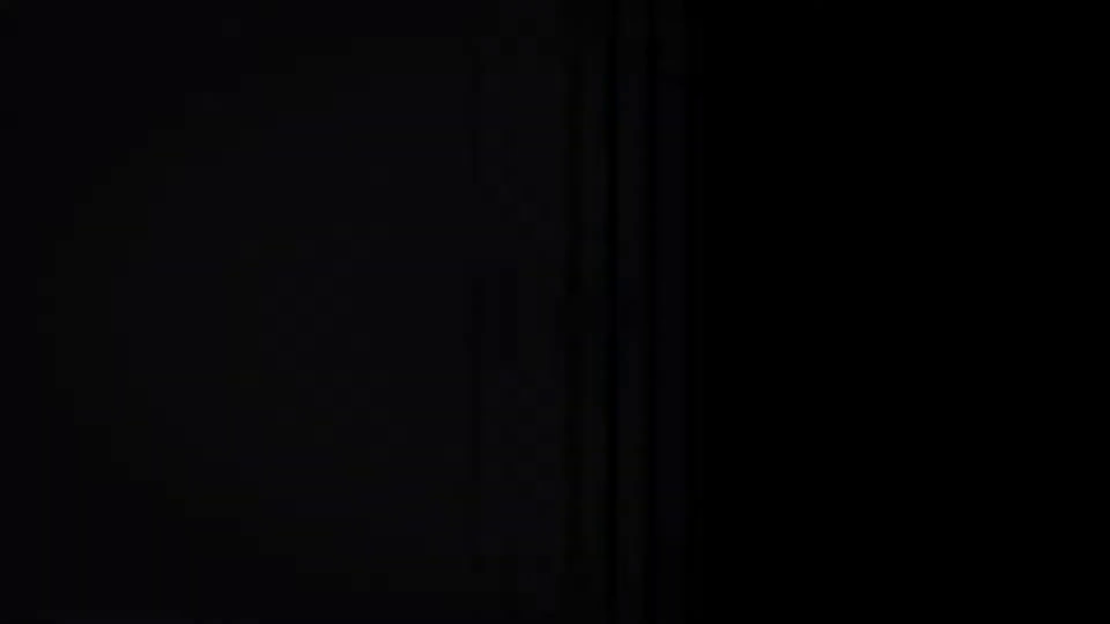